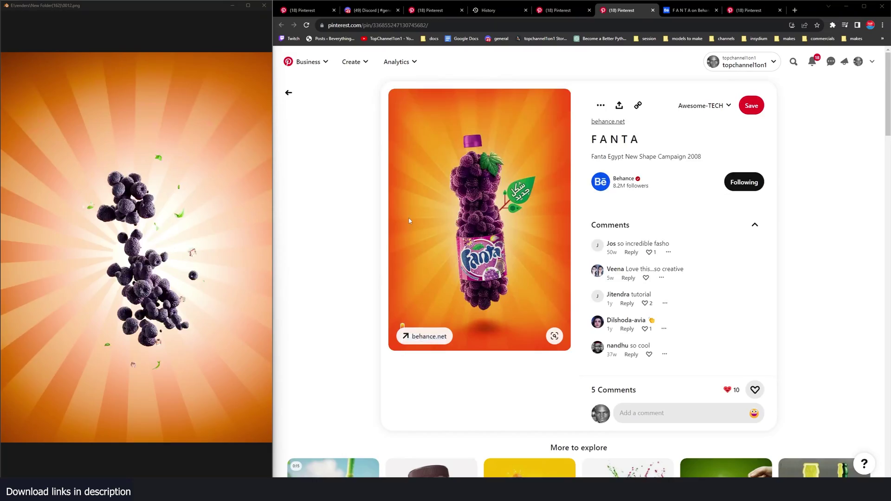
Browse the related advertising pins around the Fanta reference poster and open the F A N T A project page on Behance.
{"action": "scroll", "coordinate": [409, 221], "scroll_direction": "down", "scroll_amount": 5}
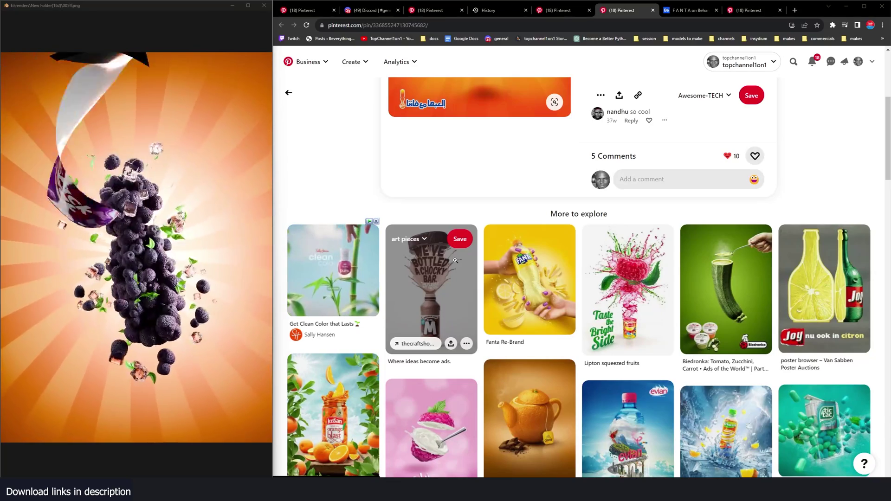
{"action": "scroll", "coordinate": [475, 254], "scroll_direction": "down", "scroll_amount": 1}
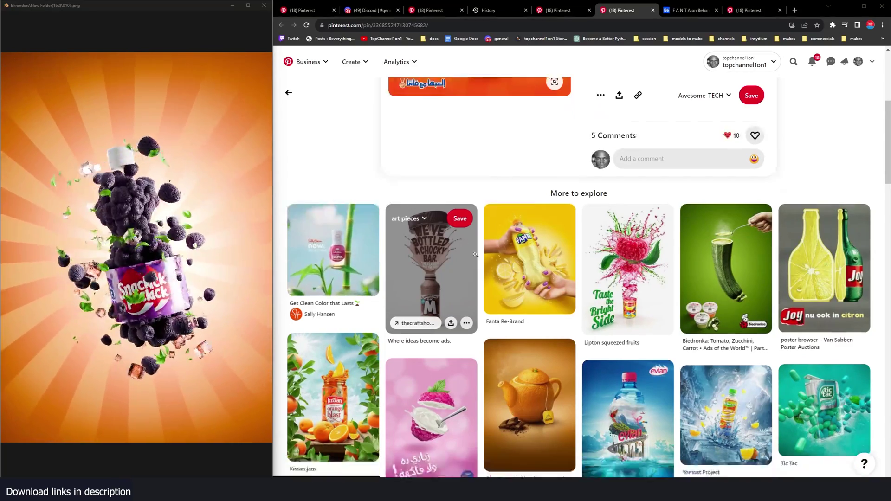
{"action": "scroll", "coordinate": [475, 254], "scroll_direction": "down", "scroll_amount": 4}
{"action": "scroll", "coordinate": [357, 234], "scroll_direction": "down", "scroll_amount": 3}
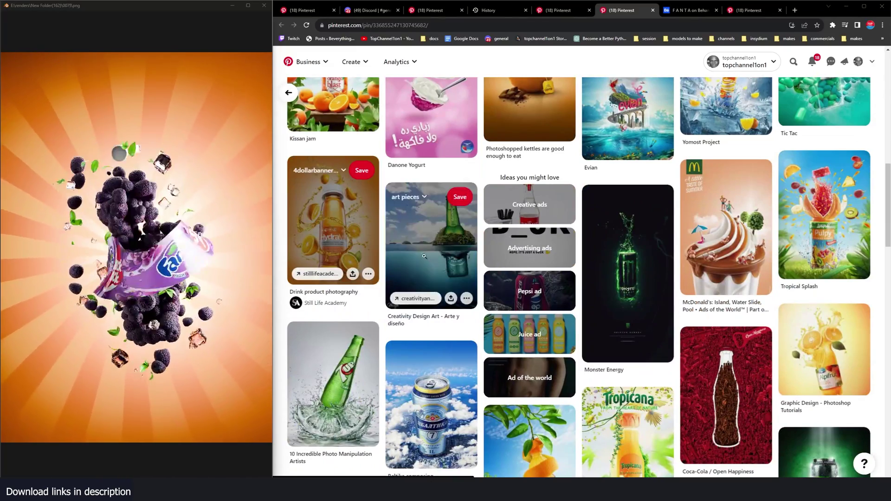
{"action": "scroll", "coordinate": [356, 215], "scroll_direction": "down", "scroll_amount": 5}
{"action": "scroll", "coordinate": [432, 258], "scroll_direction": "up", "scroll_amount": 15}
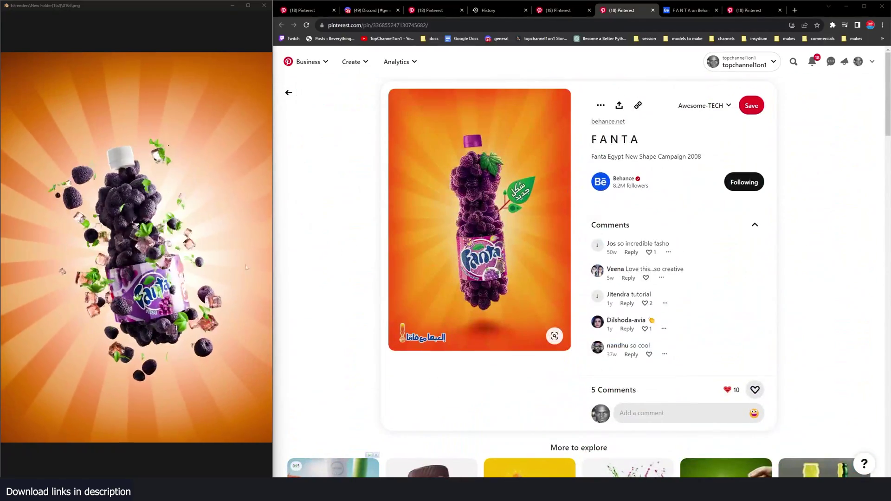
{"action": "left_click", "coordinate": [690, 10]}
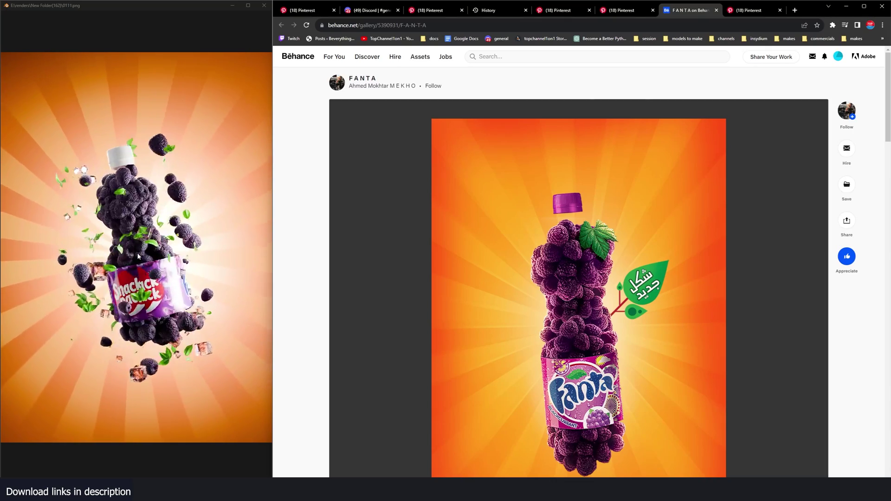
Switch to the fanta scene in Blender and inspect its particle objects with the GeometryNodes modifier's viewport display toggled.
{"action": "mouse_move", "coordinate": [380, 490]}
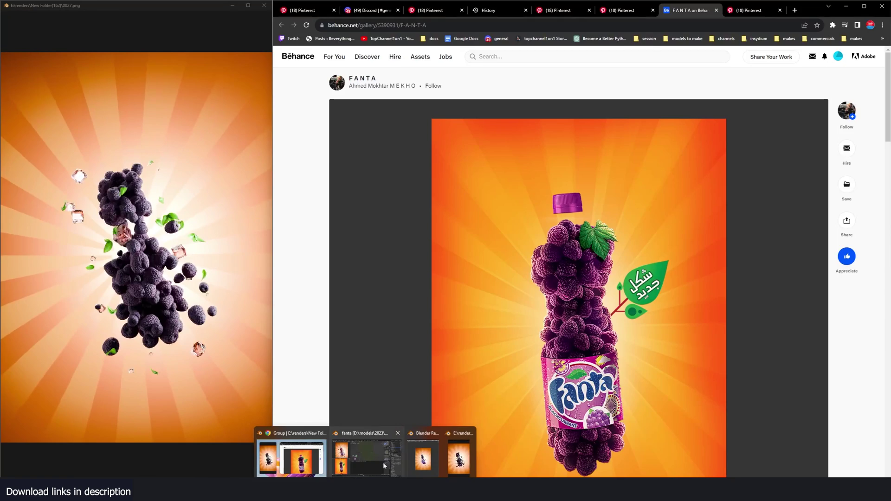
{"action": "left_click", "coordinate": [383, 462]}
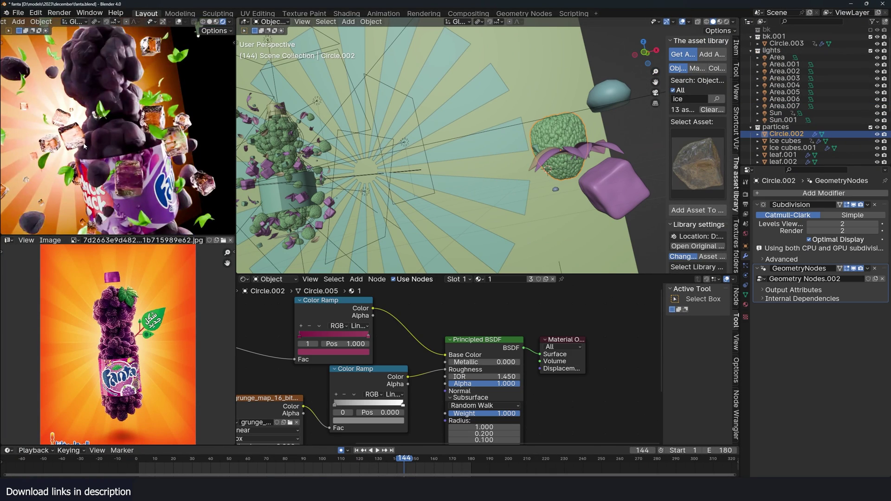
{"action": "left_click", "coordinate": [852, 270]}
{"action": "left_click", "coordinate": [588, 149]}
{"action": "middle_click_drag", "start_coordinate": [556, 186], "coordinate": [497, 195]}
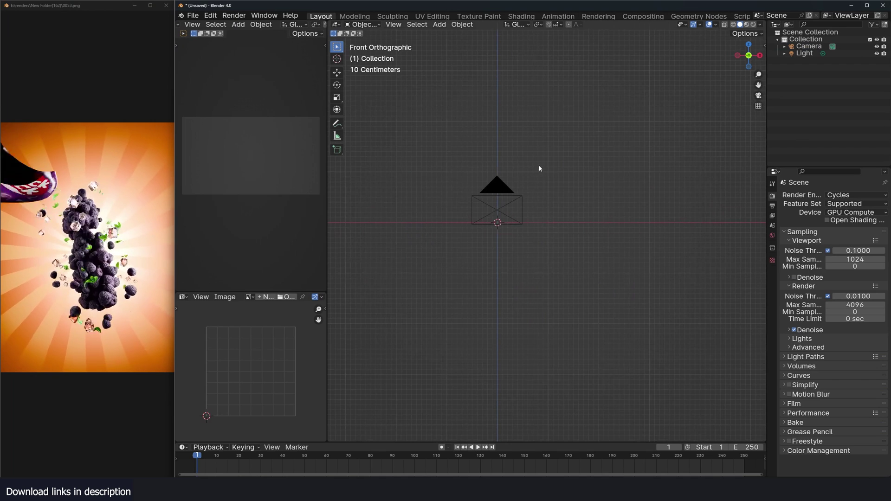
Add a mesh circle with 12 vertices at the world origin.
{"action": "key", "text": "shift+a"}
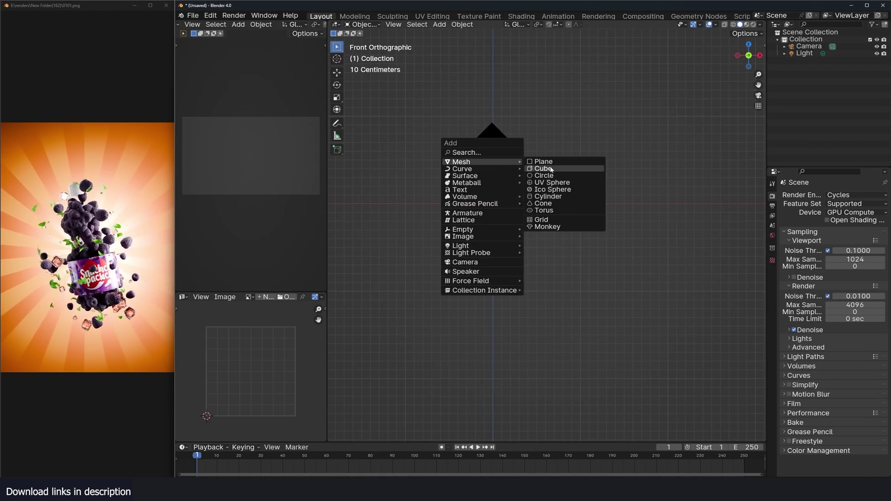
{"action": "key", "text": "Escape"}
{"action": "key", "text": "shift+a"}
{"action": "mouse_move", "coordinate": [487, 263]}
{"action": "left_click", "coordinate": [544, 279]}
{"action": "type", "text": "12"}
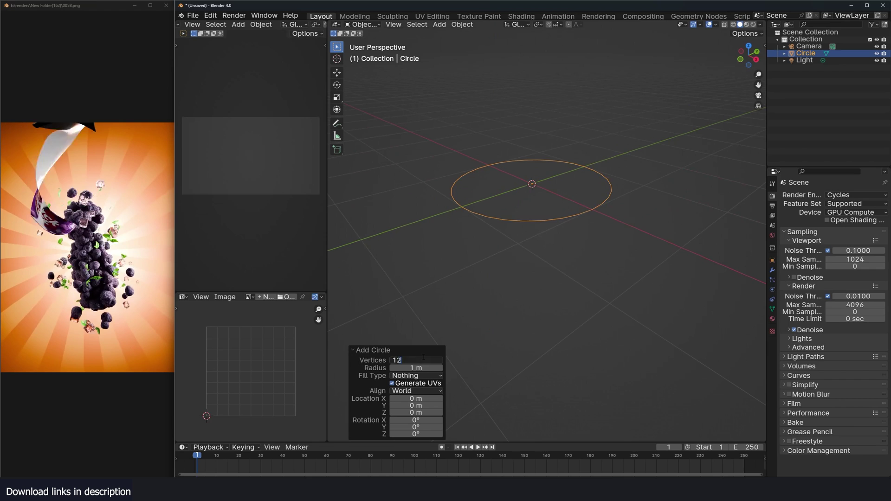
{"action": "key", "text": "Return"}
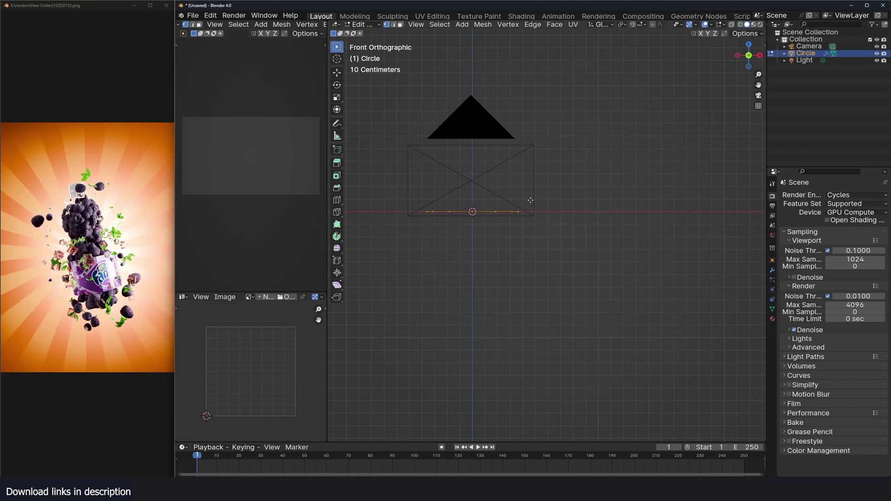
Extrude the circle upward along Z into a cylinder and start a slightly scaled extrusion at its top rim.
{"action": "key", "text": "e"}
{"action": "key", "text": "z"}
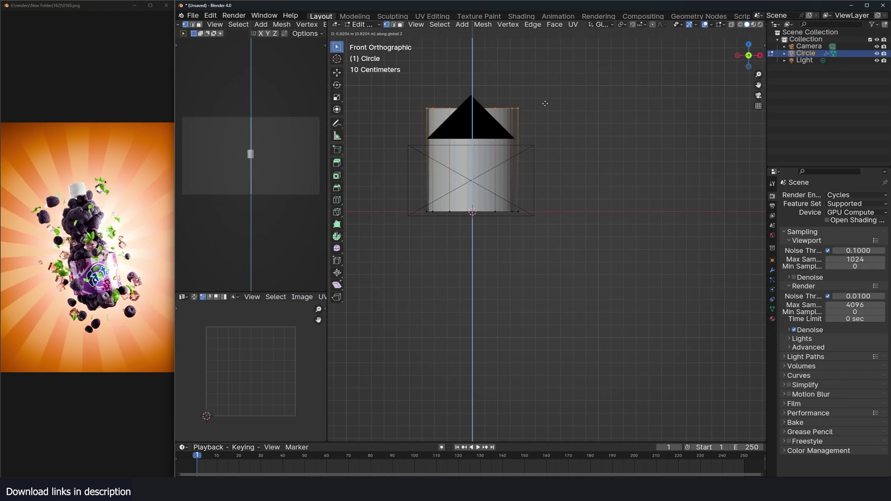
{"action": "left_click", "coordinate": [549, 81]}
{"action": "middle_click_drag", "start_coordinate": [537, 118], "coordinate": [560, 161], "text": "shift"}
{"action": "key", "text": "e"}
{"action": "key", "text": "Escape"}
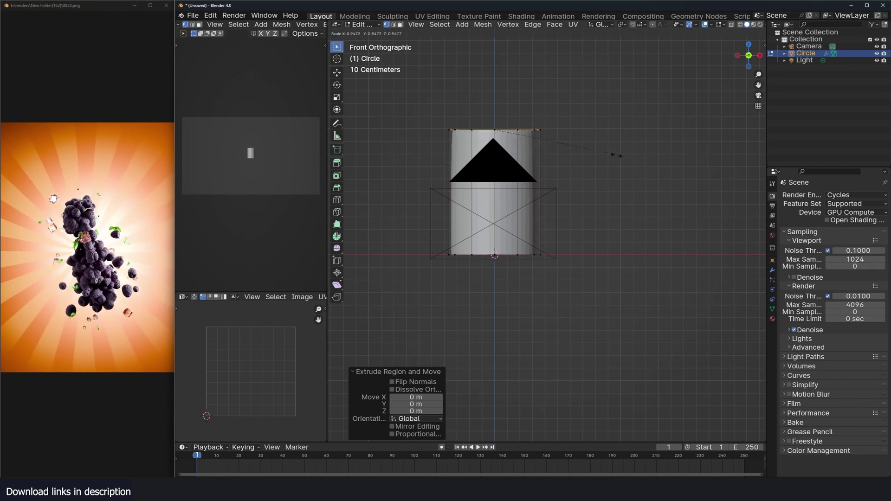
{"action": "key", "text": "s"}
{"action": "key", "text": "Return"}
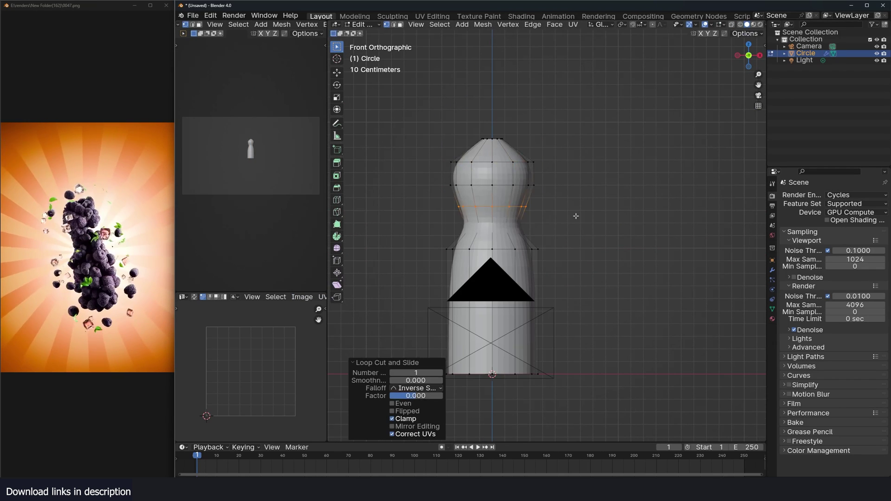
Scale the edge loop below the bottle's head to about 0.635 to form the waist, and add a loop cut across the lower body.
{"action": "key", "text": "s"}
{"action": "key", "text": "Return"}
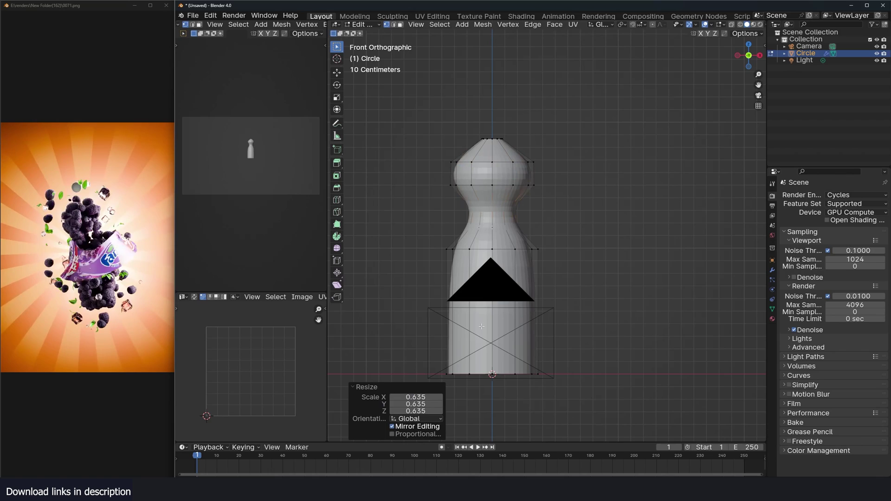
{"action": "key", "text": "ctrl+r"}
{"action": "left_click", "coordinate": [481, 326]}
{"action": "left_click", "coordinate": [479, 328]}
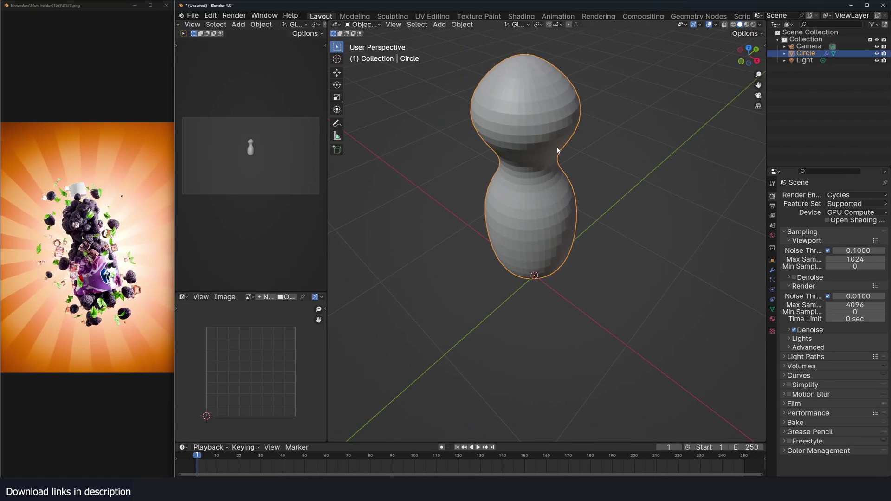
Apply smooth shading to the bottle shape.
{"action": "right_click", "coordinate": [558, 119]}
{"action": "left_click", "coordinate": [556, 122]}
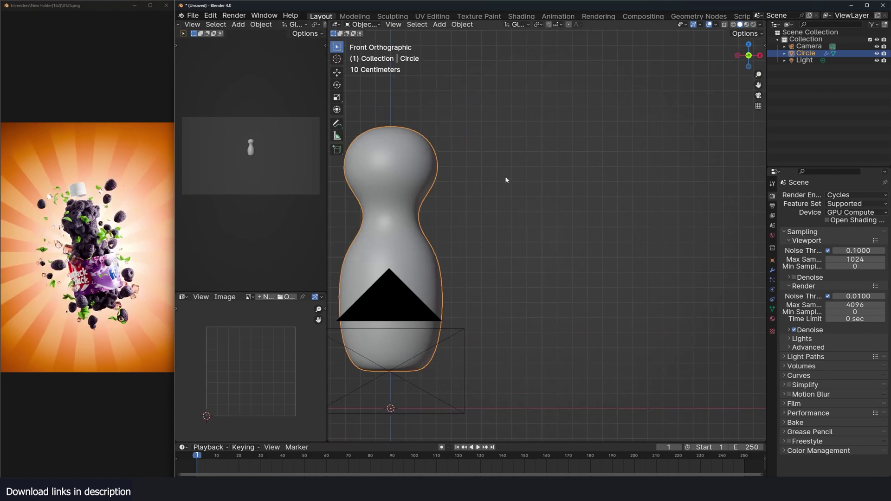
{"action": "middle_click_drag", "start_coordinate": [486, 200], "coordinate": [510, 169], "text": "shift"}
Add a second mesh circle with a reduced vertex count and give it a level 2 subdivision.
{"action": "key", "text": "shift+a"}
{"action": "mouse_move", "coordinate": [510, 171]}
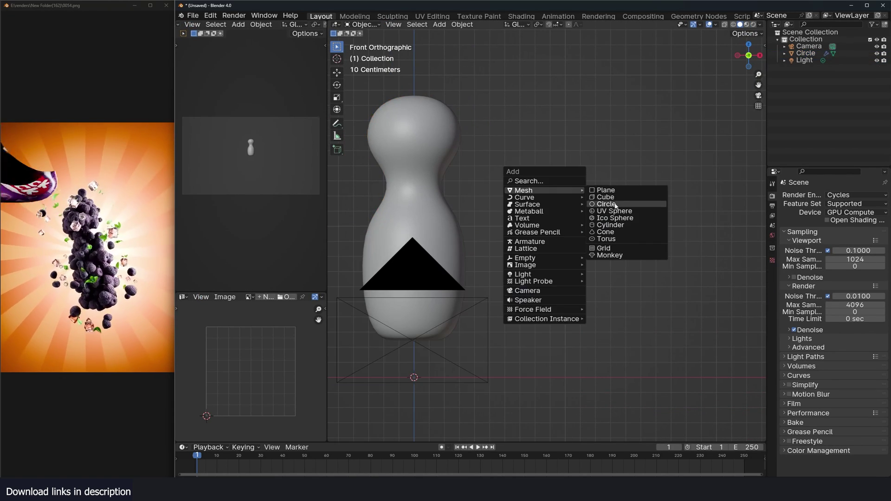
{"action": "left_click", "coordinate": [612, 204]}
{"action": "middle_click_drag", "start_coordinate": [573, 208], "coordinate": [611, 238]}
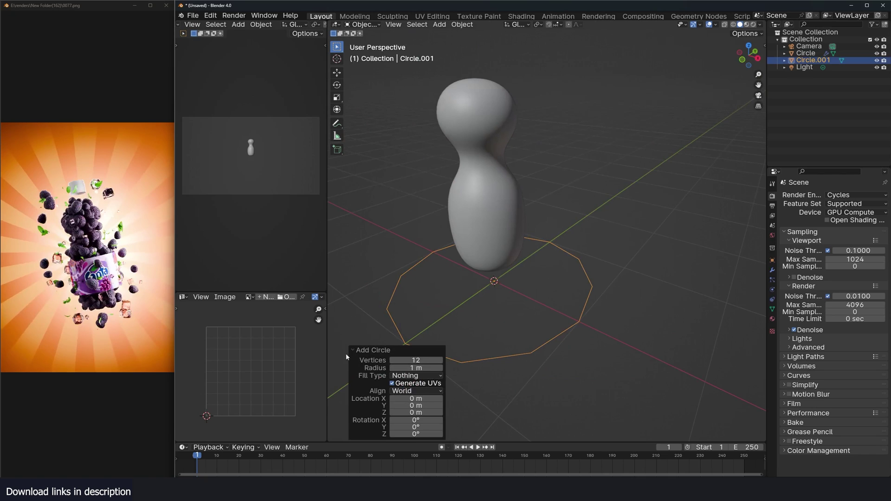
{"action": "left_click", "coordinate": [392, 360]}
{"action": "left_click", "coordinate": [392, 360]}
{"action": "left_click", "coordinate": [393, 360]}
{"action": "left_click", "coordinate": [392, 360]}
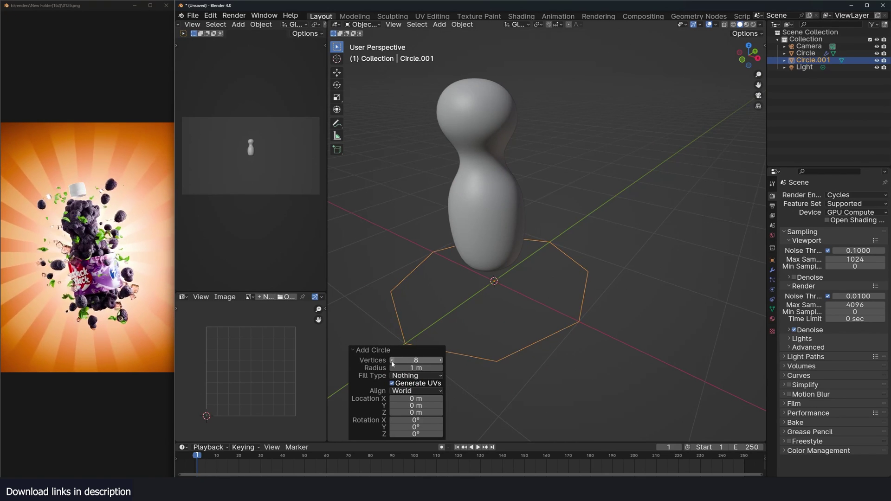
{"action": "left_click", "coordinate": [394, 360]}
{"action": "key", "text": "Return"}
{"action": "key", "text": "ctrl+2"}
{"action": "scroll", "coordinate": [580, 231], "scroll_direction": "down", "scroll_amount": 4}
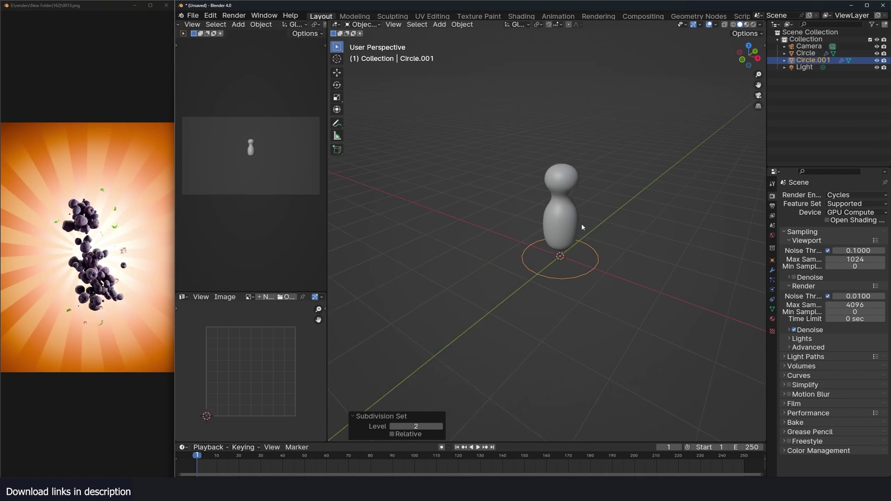
Move the new circle about 1.85 m in X and 1.27 m in Y, shrink it, and apply its scale.
{"action": "key", "text": "g"}
{"action": "left_click", "coordinate": [637, 239]}
{"action": "middle_click_drag", "start_coordinate": [636, 240], "coordinate": [520, 218], "text": "shift"}
{"action": "key", "text": "s"}
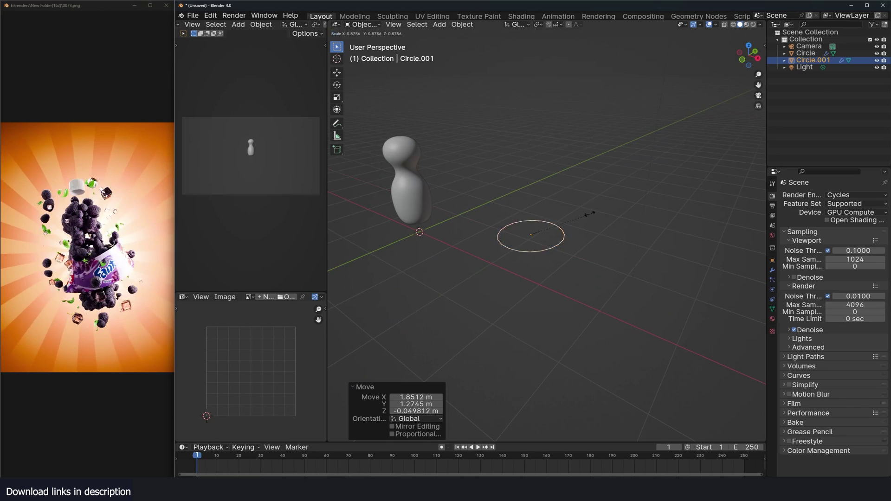
{"action": "left_click", "coordinate": [561, 223]}
{"action": "key", "text": "ctrl+a"}
{"action": "left_click", "coordinate": [543, 236]}
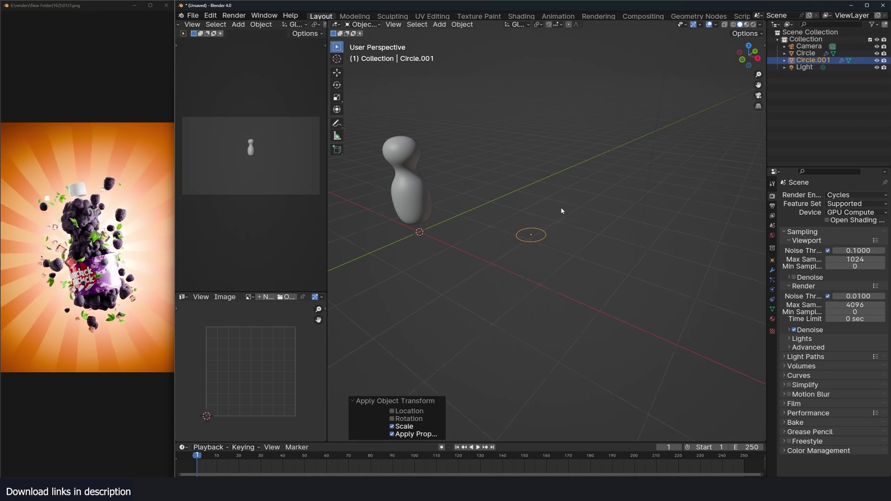
Extrude the small circle's edge upward along Z into a short open cylinder.
{"action": "scroll", "coordinate": [561, 207], "scroll_direction": "up", "scroll_amount": 4}
{"action": "key", "text": "Tab"}
{"action": "scroll", "coordinate": [534, 224], "scroll_direction": "down", "scroll_amount": 2}
{"action": "key", "text": "e"}
{"action": "key", "text": "z"}
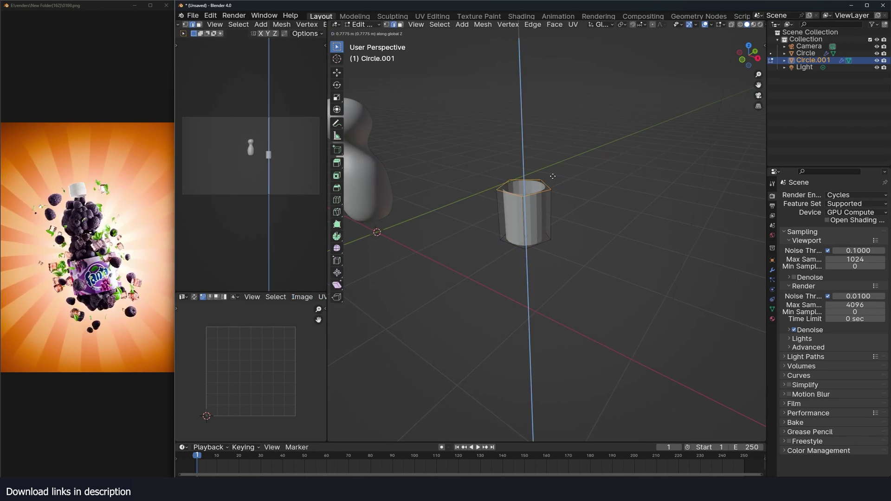
Narrow the barrel shape's bottom edge loop and extrude all its faces to give the wall thickness.
{"action": "left_click", "coordinate": [531, 300], "text": "alt"}
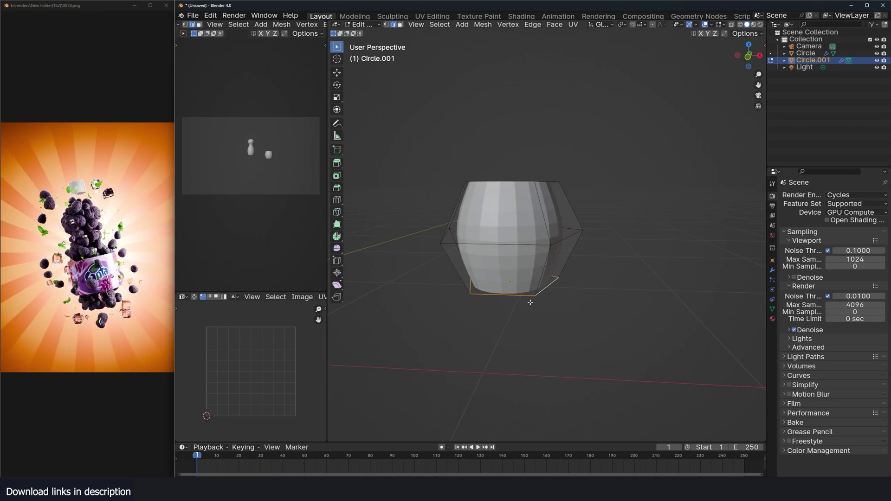
{"action": "key", "text": "s"}
{"action": "left_click", "coordinate": [588, 273]}
{"action": "middle_click_drag", "start_coordinate": [588, 273], "coordinate": [596, 306]}
{"action": "key", "text": "a"}
{"action": "key", "text": "alt+e"}
{"action": "left_click", "coordinate": [604, 226]}
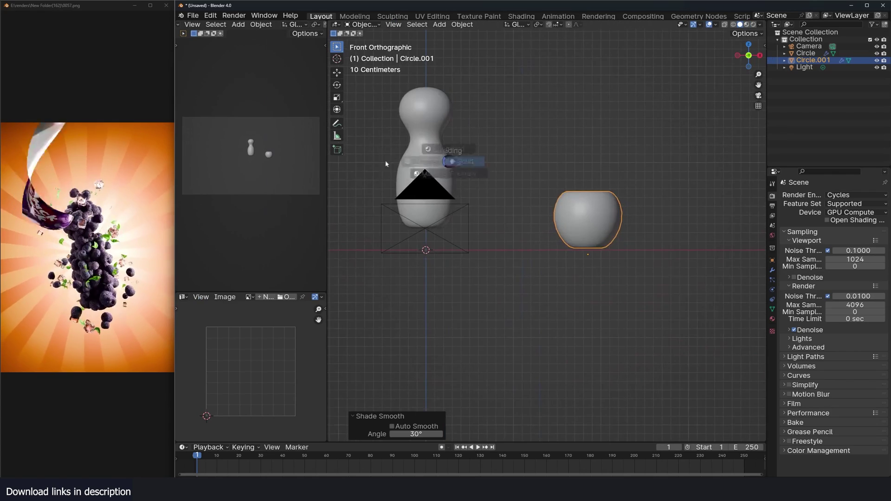
Show the viewport in wireframe and lower the bottle about 0.28 m along Z.
{"action": "key", "text": "shift+z"}
{"action": "scroll", "coordinate": [518, 163], "scroll_direction": "up", "scroll_amount": 2}
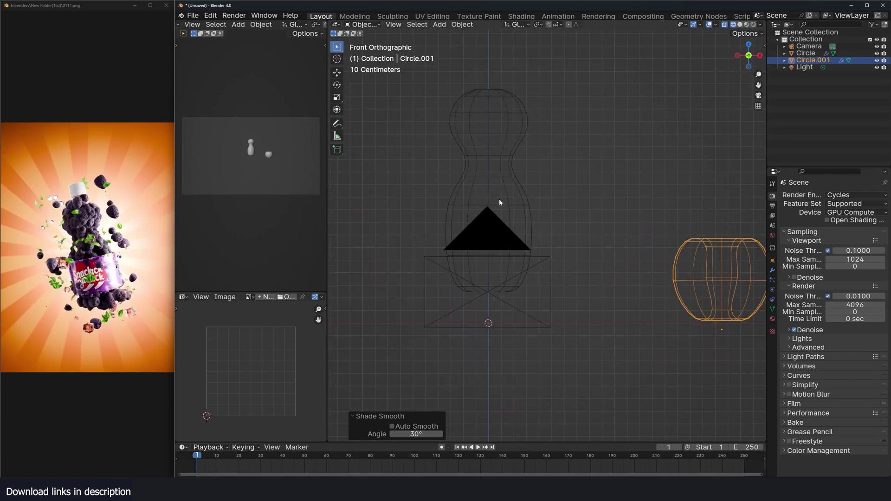
{"action": "left_click", "coordinate": [505, 195]}
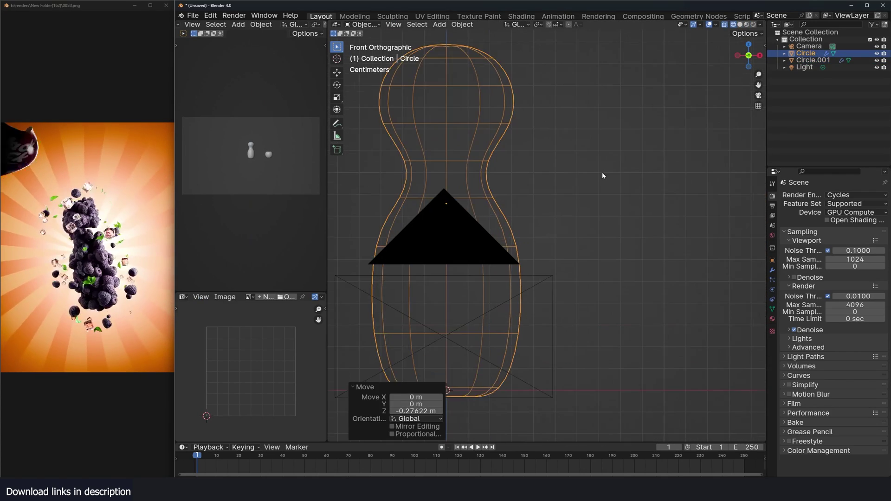
Duplicate the bottle and move the copy about 0.95 m along X, between the original and the barrel shape.
{"action": "key", "text": "shift+d"}
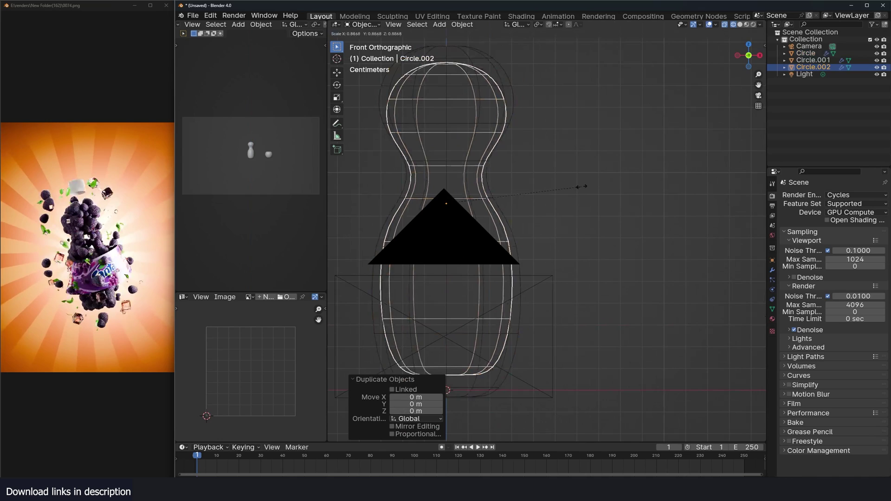
{"action": "right_click", "coordinate": [503, 185]}
{"action": "scroll", "coordinate": [503, 184], "scroll_direction": "down", "scroll_amount": 4}
{"action": "key", "text": "g"}
{"action": "key", "text": "x"}
{"action": "left_click", "coordinate": [604, 184]}
{"action": "middle_click_drag", "start_coordinate": [597, 183], "coordinate": [545, 171], "text": "shift"}
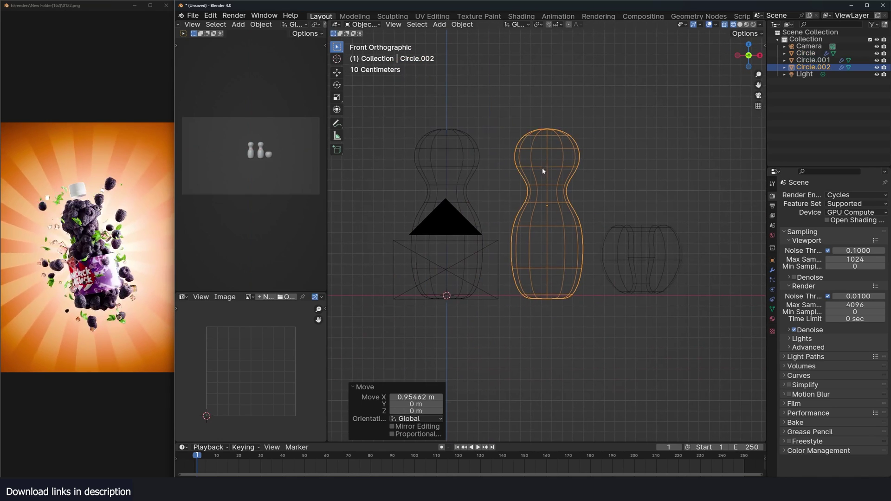
Add a particle system to the copied bottle, play the animation, and set the gravity field weight to 0.
{"action": "left_click", "coordinate": [772, 280]}
{"action": "left_click", "coordinate": [885, 195]}
{"action": "key", "text": "space"}
{"action": "left_click", "coordinate": [809, 381]}
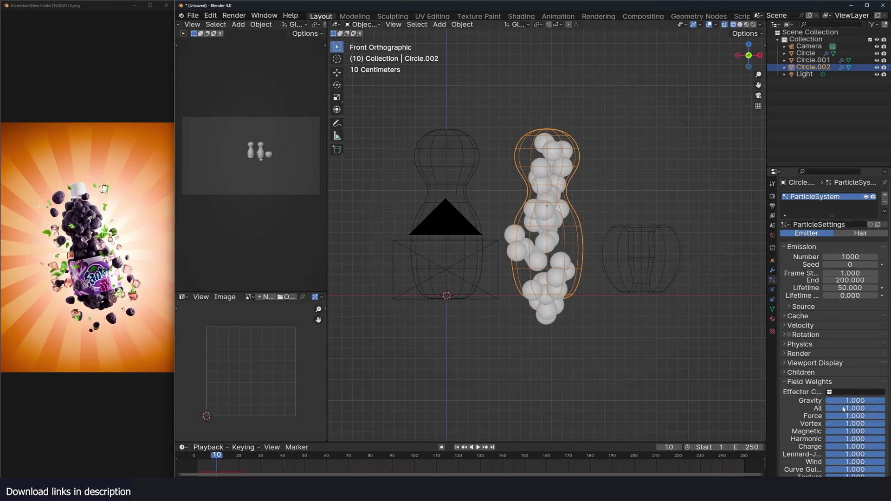
{"action": "key", "text": "BackSpace"}
Check the copied bottle's full mesh in edit mode and set its particles' normal velocity to 0 m/s.
{"action": "key", "text": "Tab"}
{"action": "key", "text": "a"}
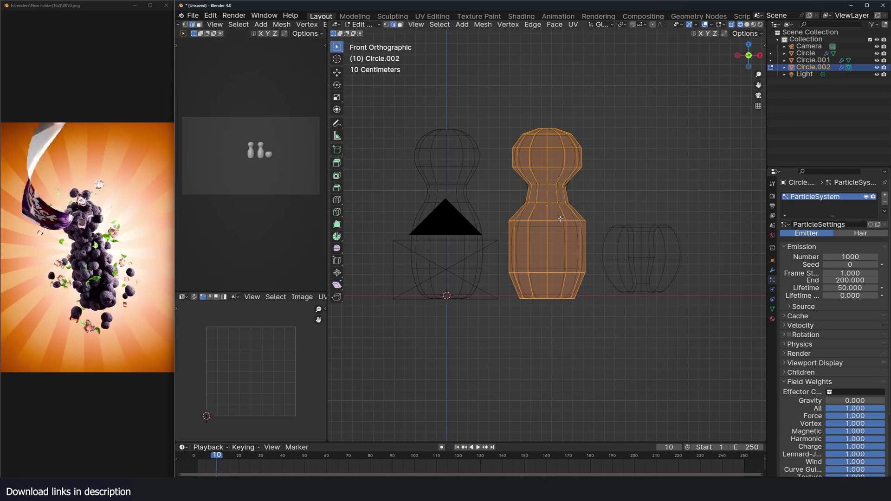
{"action": "key", "text": "Tab"}
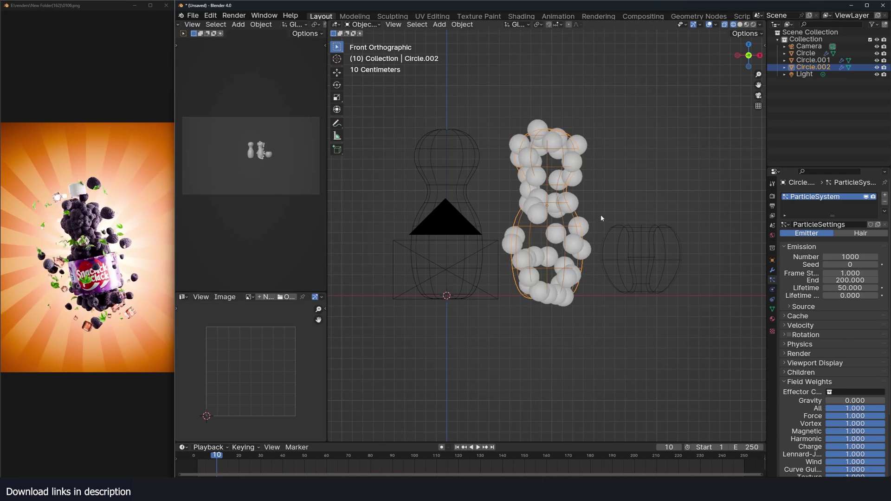
{"action": "left_click", "coordinate": [802, 326]}
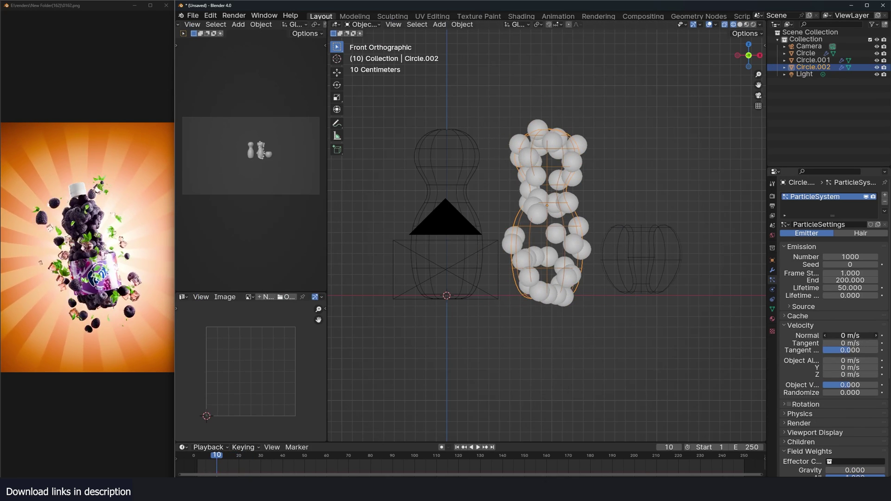
{"action": "left_click", "coordinate": [803, 326]}
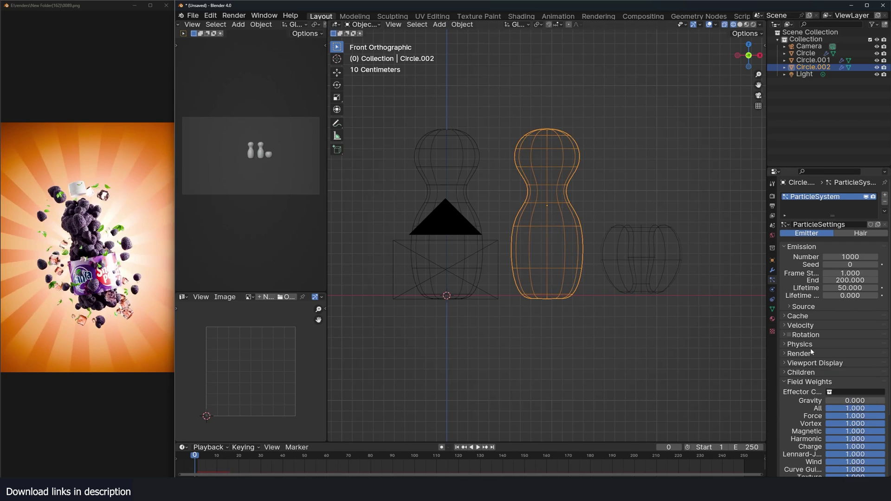
Render the copied bottle's particles as Object and pick the barrel shape as the instance object.
{"action": "left_click", "coordinate": [799, 354]}
{"action": "left_click", "coordinate": [849, 364]}
{"action": "left_click", "coordinate": [835, 401]}
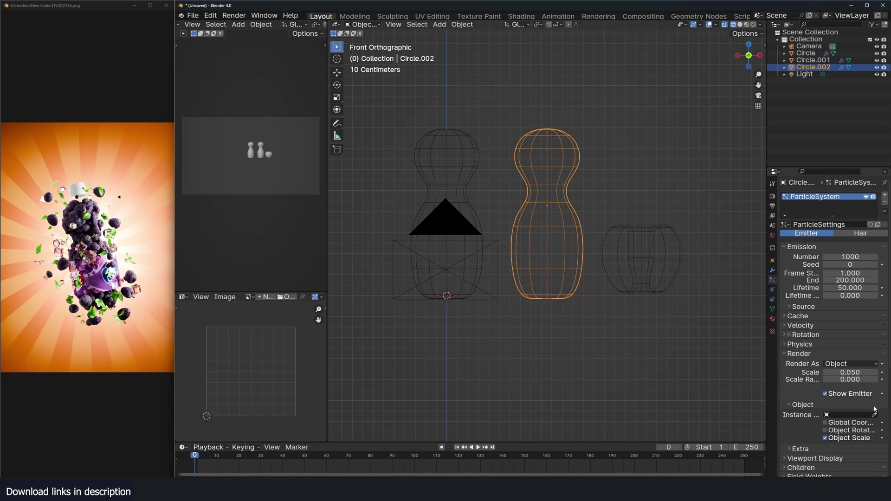
{"action": "left_click", "coordinate": [875, 411]}
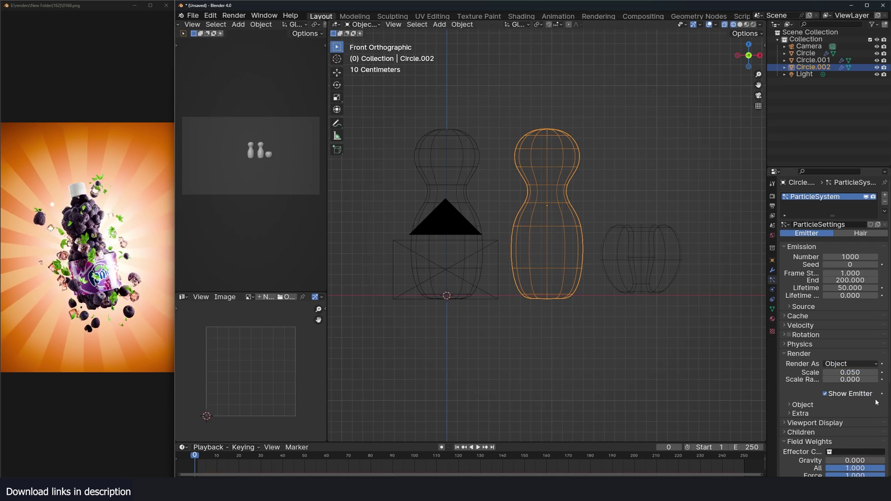
{"action": "left_click", "coordinate": [654, 242]}
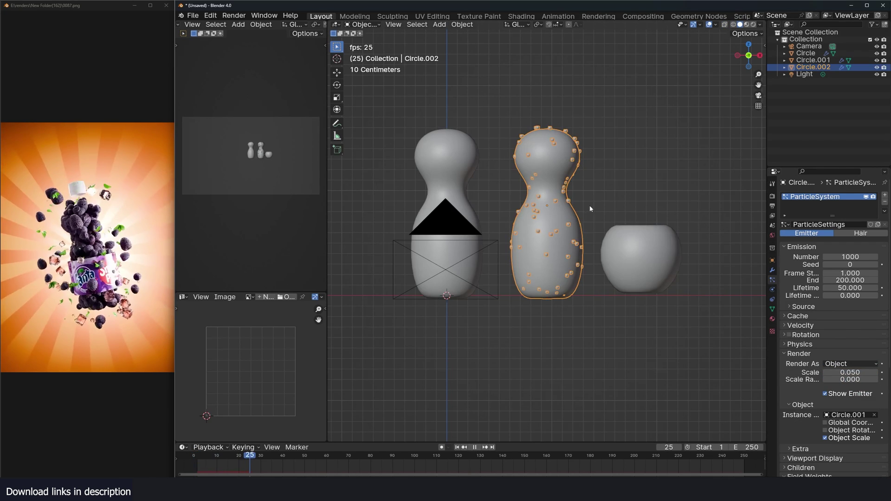
Play the animation to frame 25 and set the particles' render scale to 0.260 with scale randomness 0.068.
{"action": "key", "text": "space"}
{"action": "scroll", "coordinate": [590, 232], "scroll_direction": "up", "scroll_amount": 3}
{"action": "middle_click_drag", "start_coordinate": [638, 273], "coordinate": [591, 269], "text": "shift"}
{"action": "scroll", "coordinate": [593, 270], "scroll_direction": "down", "scroll_amount": 1}
{"action": "scroll", "coordinate": [826, 297], "scroll_direction": "down", "scroll_amount": 3}
{"action": "mouse_move", "coordinate": [853, 317]}
{"action": "left_mouse_down"}
{"action": "mouse_move", "coordinate": [863, 318]}
{"action": "mouse_move", "coordinate": [857, 324]}
{"action": "left_mouse_up"}
Set the barrel shape's origin to its geometry.
{"action": "left_click", "coordinate": [624, 287]}
{"action": "right_click", "coordinate": [623, 286]}
{"action": "mouse_move", "coordinate": [623, 284]}
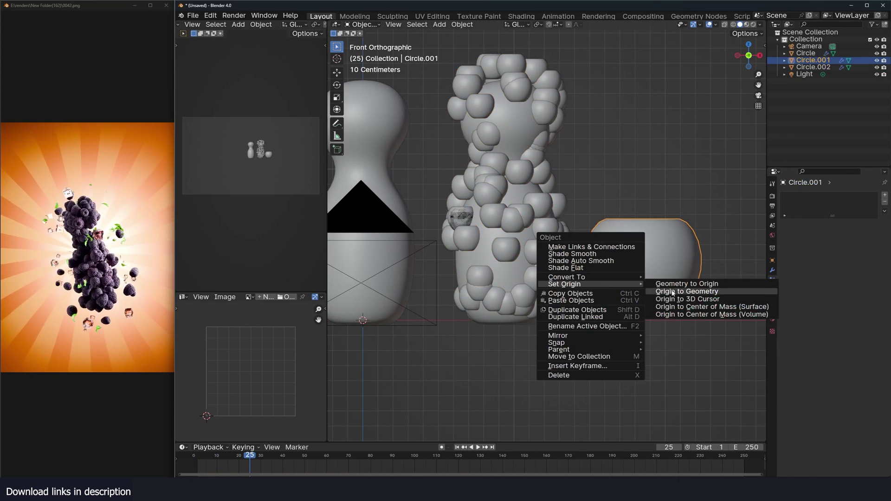
{"action": "left_click", "coordinate": [647, 292]}
Hide the copied bottle's emitter mesh in both viewport and render through its instancing settings.
{"action": "left_click", "coordinate": [542, 241]}
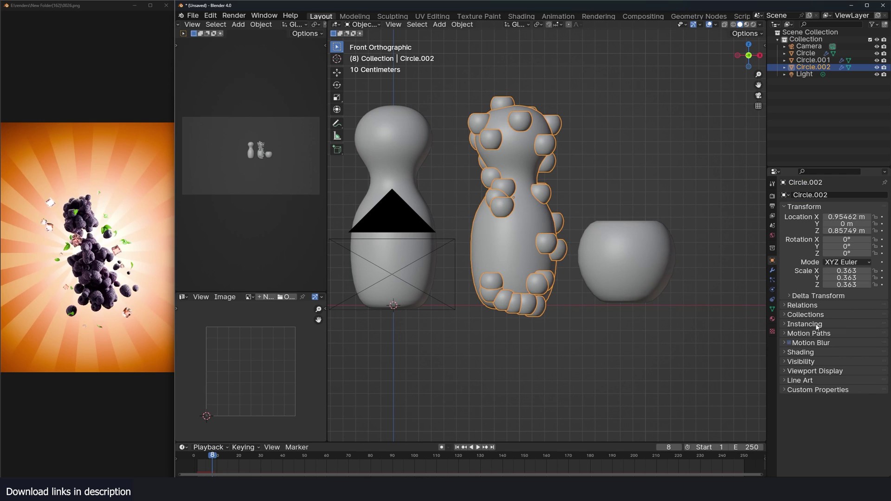
{"action": "left_click", "coordinate": [802, 324]}
{"action": "key", "text": "shift+ctrl+space"}
{"action": "key", "text": "space"}
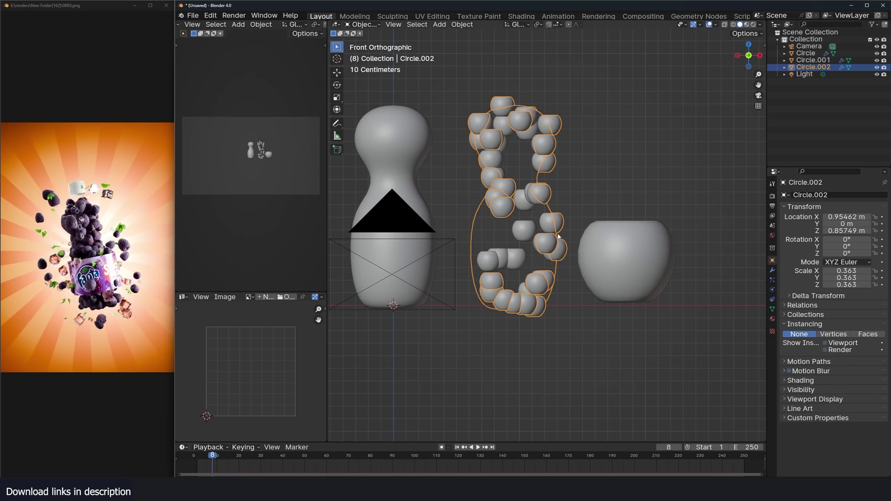
Set the copied bottle's particles to emit from Volume and return the animation to frame 0.
{"action": "left_click", "coordinate": [772, 279]}
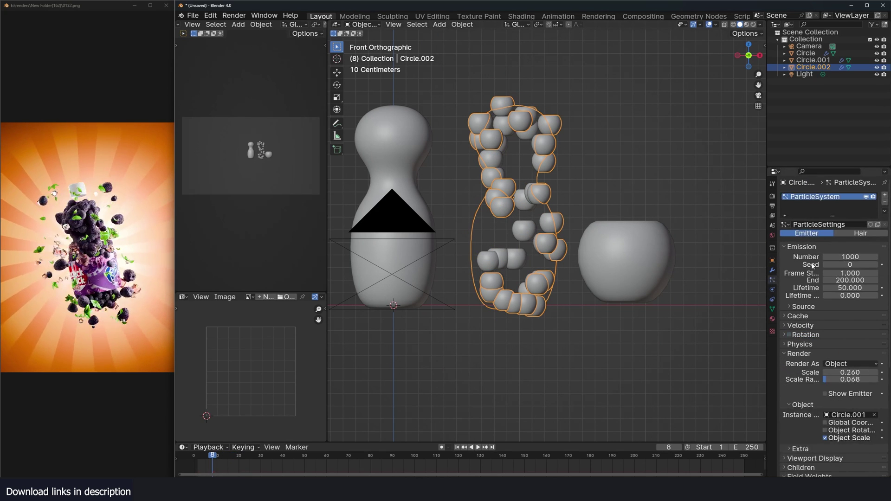
{"action": "left_click", "coordinate": [803, 307]}
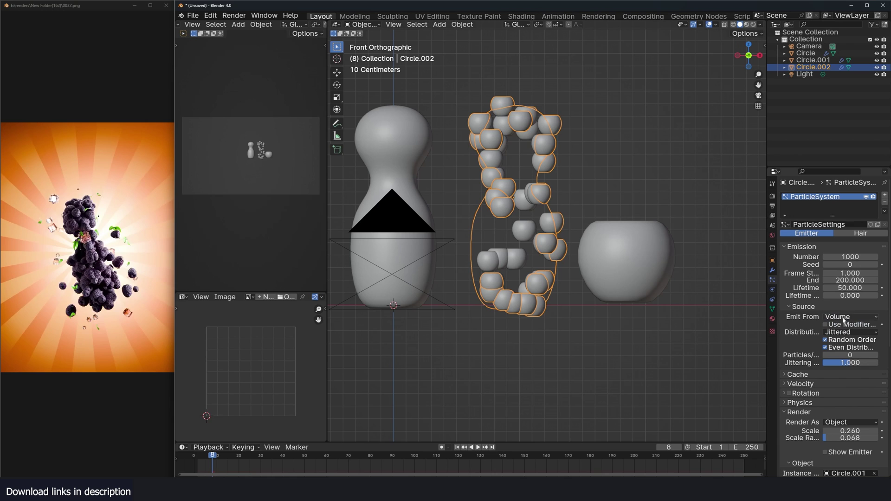
{"action": "key", "text": "shift+Left"}
{"action": "key", "text": "Left"}
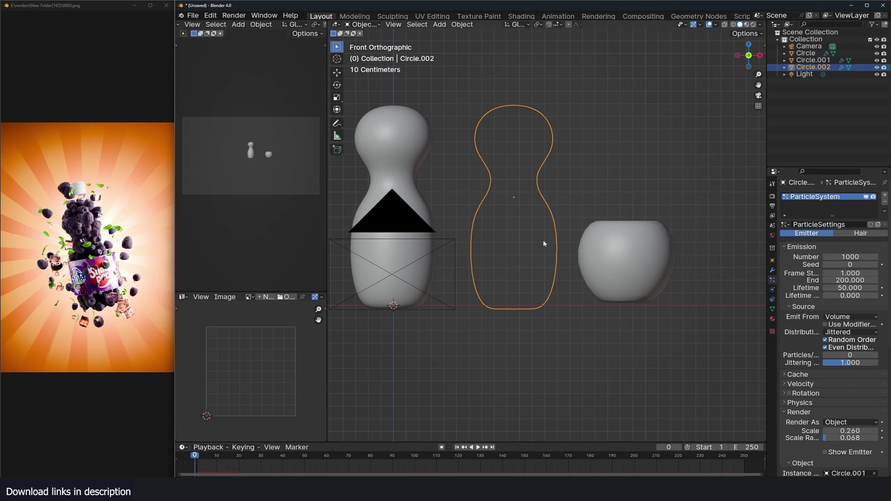
Enable dynamic particle rotation with randomize 1, phase 0.981 and phase randomization 1.155.
{"action": "scroll", "coordinate": [845, 350], "scroll_direction": "down", "scroll_amount": 2}
{"action": "scroll", "coordinate": [844, 350], "scroll_direction": "down", "scroll_amount": 2}
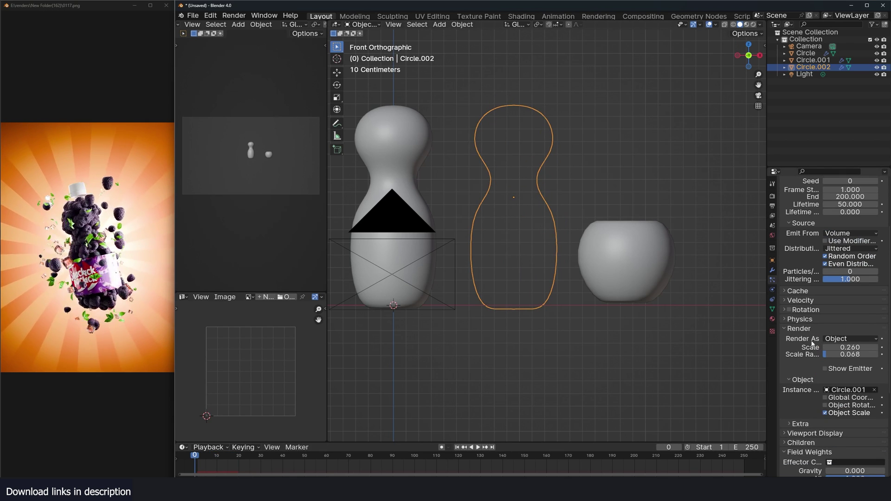
{"action": "left_click", "coordinate": [794, 310]}
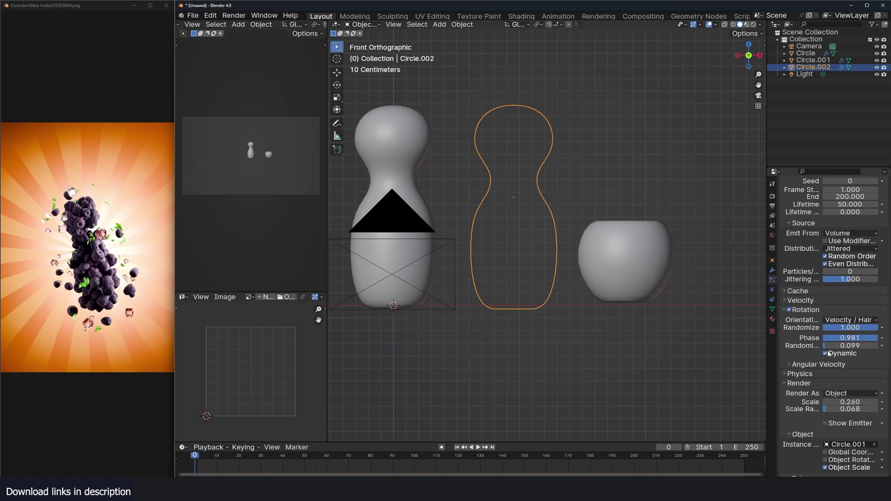
{"action": "left_click_drag", "start_coordinate": [828, 346], "coordinate": [858, 347]}
Set the particles' angular velocity amount to 2, preview the animation, and return to frame 0.
{"action": "left_click", "coordinate": [809, 365]}
{"action": "double_click", "coordinate": [846, 382]}
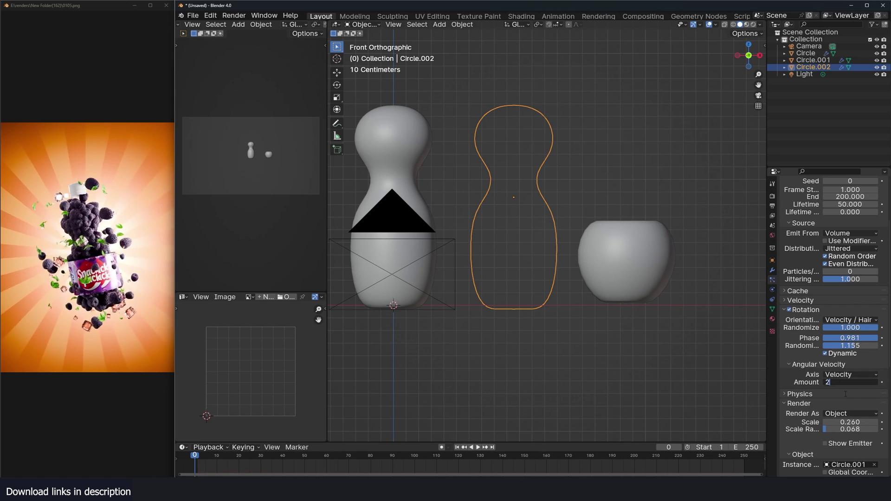
{"action": "type", "text": "2"}
{"action": "key", "text": "Return"}
{"action": "key", "text": "space"}
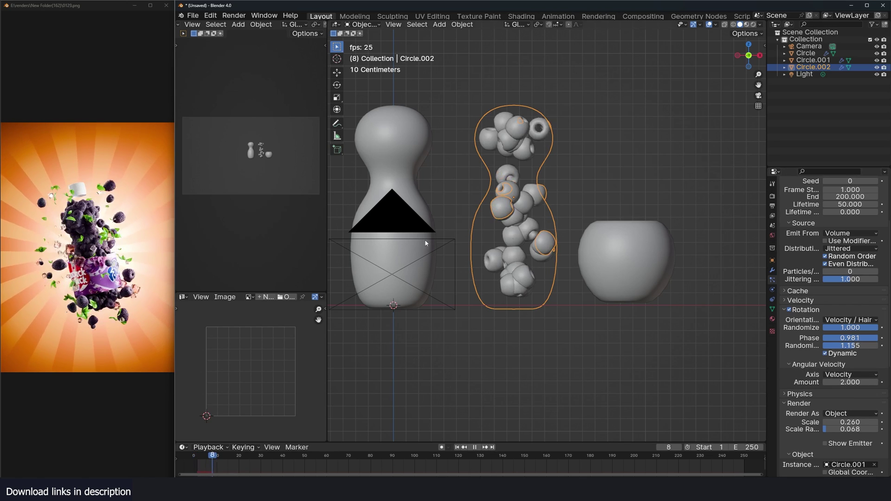
{"action": "key", "text": "space"}
{"action": "left_click", "coordinate": [194, 456]}
Place the 3D cursor at the base of the copied bottle and add a Vortex force field there.
{"action": "right_click_drag", "start_coordinate": [509, 304], "coordinate": [510, 308], "text": "shift"}
{"action": "key", "text": "shift+a"}
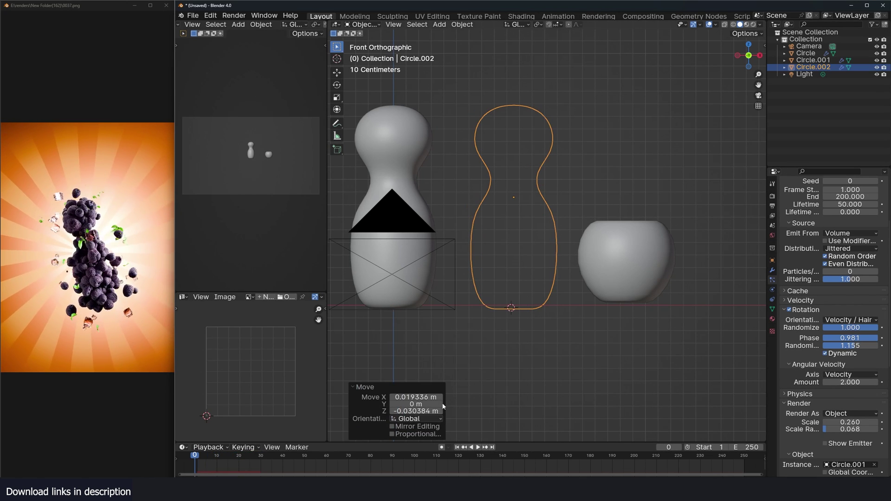
{"action": "key", "text": "shift+a"}
{"action": "mouse_move", "coordinate": [487, 465]}
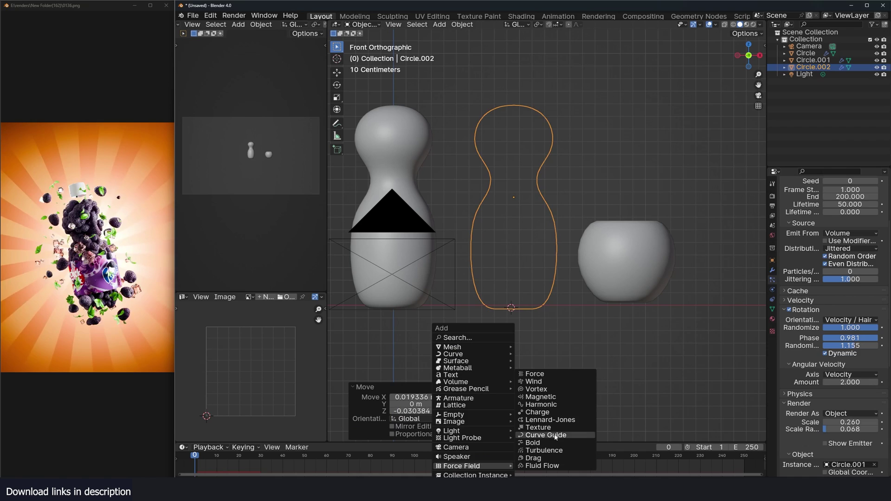
{"action": "left_click", "coordinate": [550, 389]}
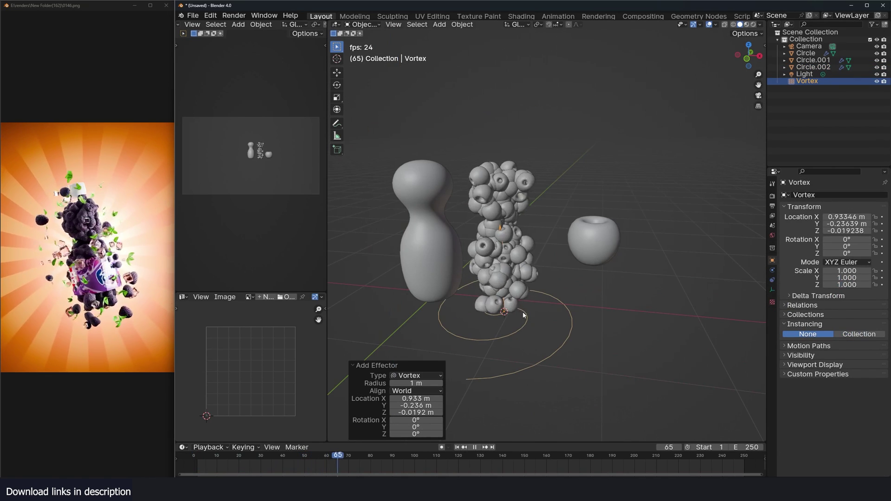
Try 3000 particles on the copied bottle, settle on 2000, and replay the animation from frame 0.
{"action": "left_click", "coordinate": [523, 284]}
{"action": "double_click", "coordinate": [847, 256]}
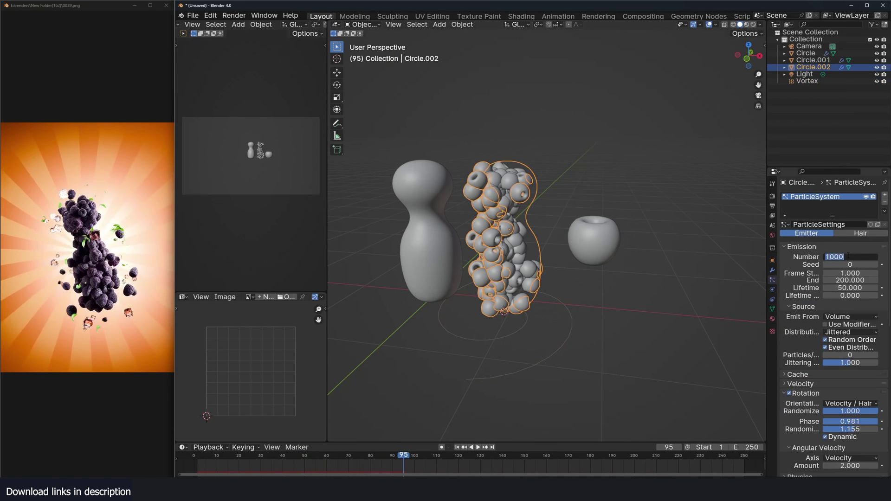
{"action": "key", "text": "Return"}
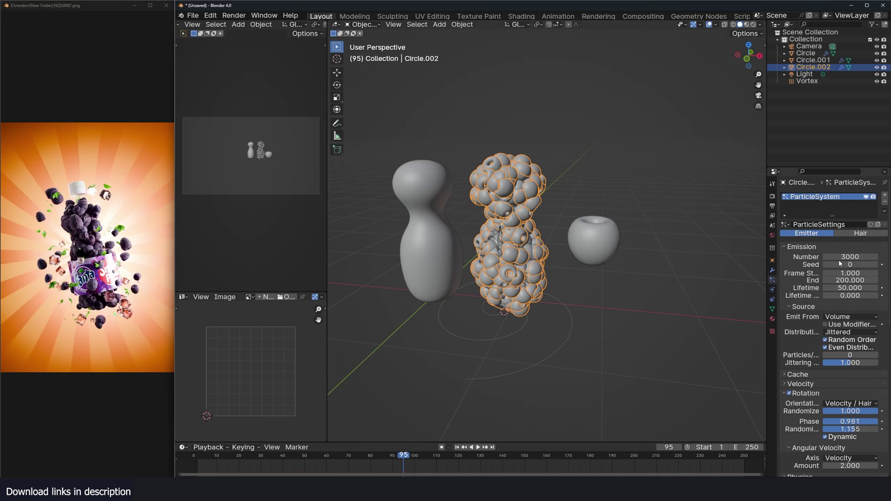
{"action": "type", "text": "0"}
{"action": "key", "text": "Return"}
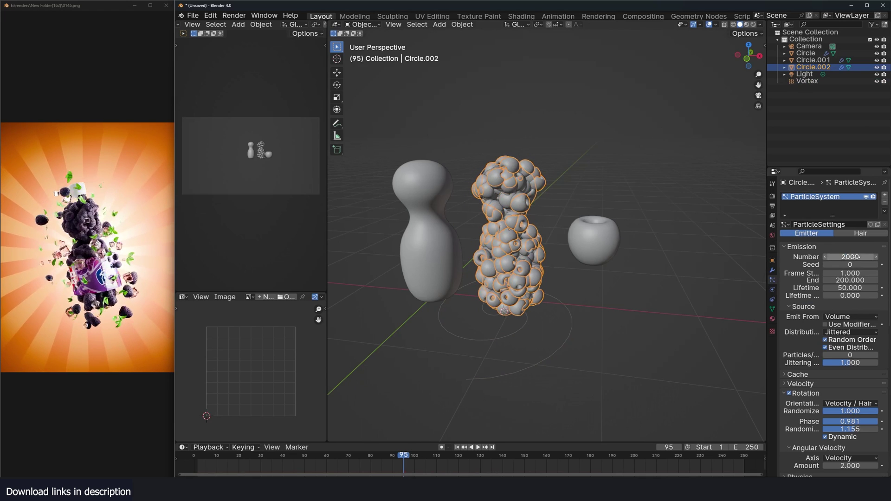
{"action": "left_click", "coordinate": [190, 466]}
{"action": "key", "text": "space"}
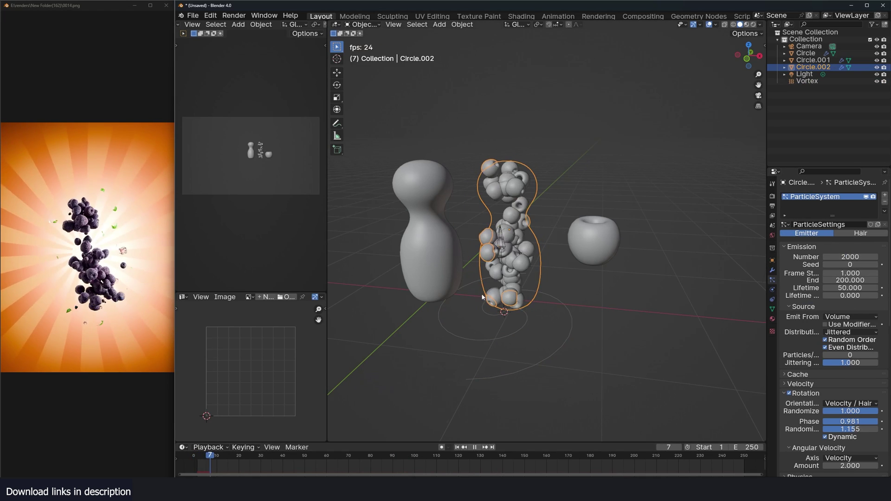
{"action": "key", "text": "space"}
Add a new texture to the copied bottle's particle system and set its type to Blend.
{"action": "scroll", "coordinate": [844, 388], "scroll_direction": "down", "scroll_amount": 15}
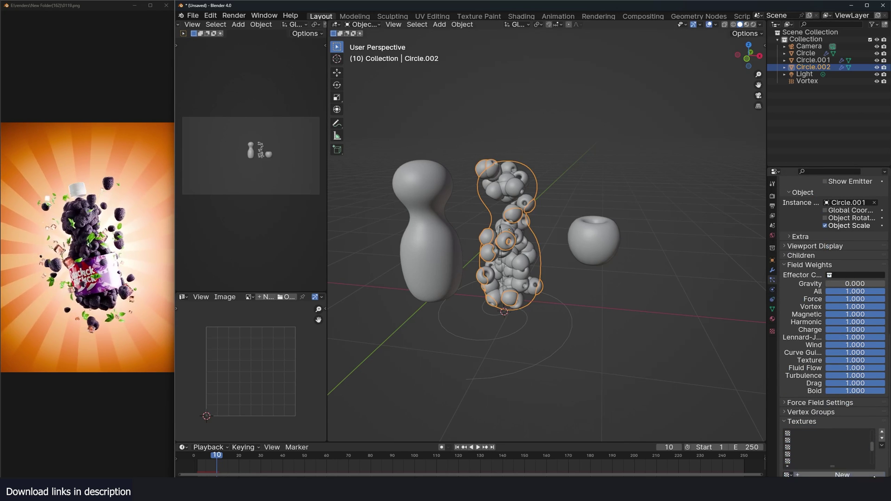
{"action": "scroll", "coordinate": [884, 427], "scroll_direction": "down", "scroll_amount": 2}
{"action": "left_click", "coordinate": [882, 462]}
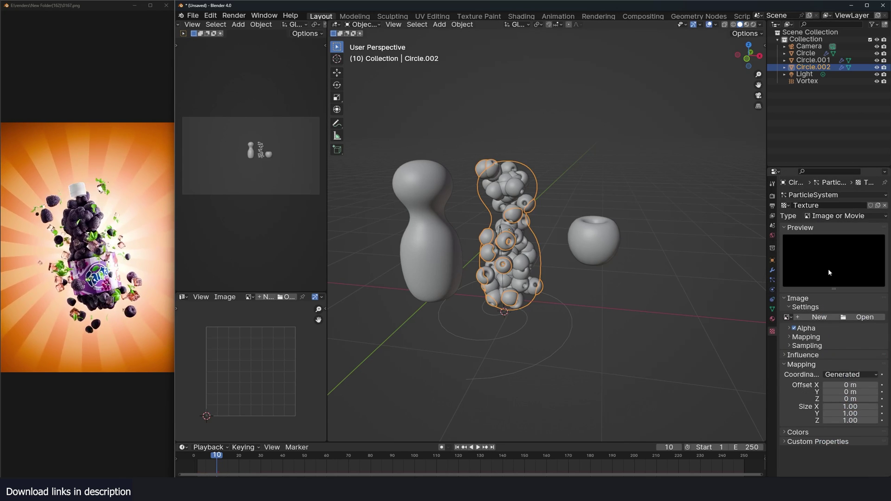
{"action": "left_click", "coordinate": [846, 218]}
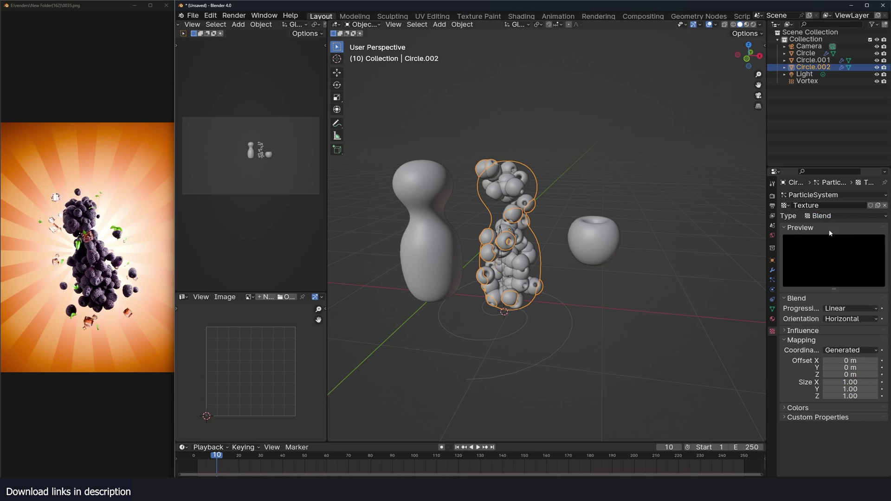
{"action": "left_click", "coordinate": [833, 231]}
Turn off color clamping for the Blend texture and enable its color ramp.
{"action": "left_click", "coordinate": [808, 409]}
{"action": "scroll", "coordinate": [821, 411], "scroll_direction": "down", "scroll_amount": 1}
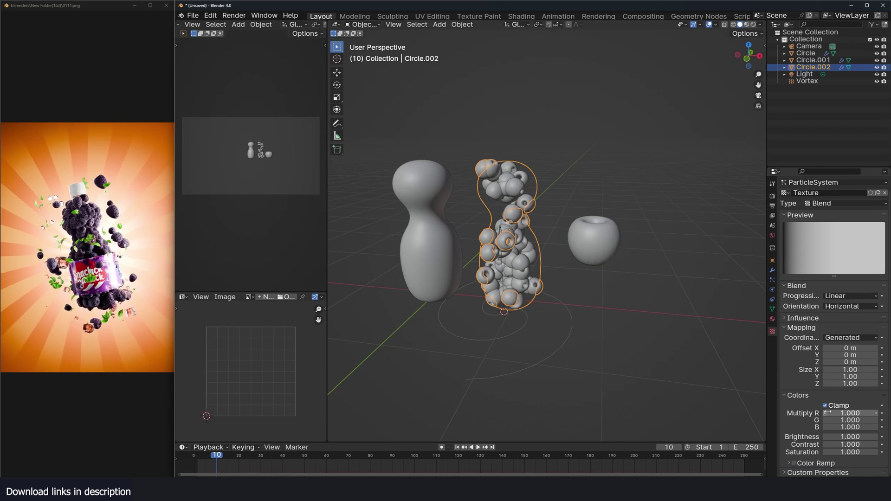
{"action": "left_click", "coordinate": [794, 463]}
{"action": "left_click", "coordinate": [789, 463]}
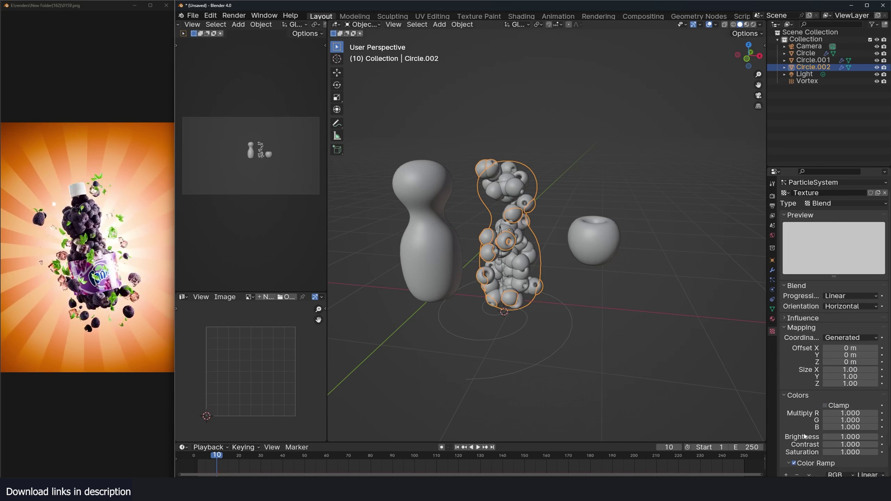
Move the color ramp's first stop to 0.007 and keep its color black.
{"action": "scroll", "coordinate": [796, 467], "scroll_direction": "down", "scroll_amount": 3}
{"action": "mouse_move", "coordinate": [787, 452]}
{"action": "left_mouse_down"}
{"action": "mouse_move", "coordinate": [828, 454]}
{"action": "mouse_move", "coordinate": [777, 456]}
{"action": "left_mouse_up"}
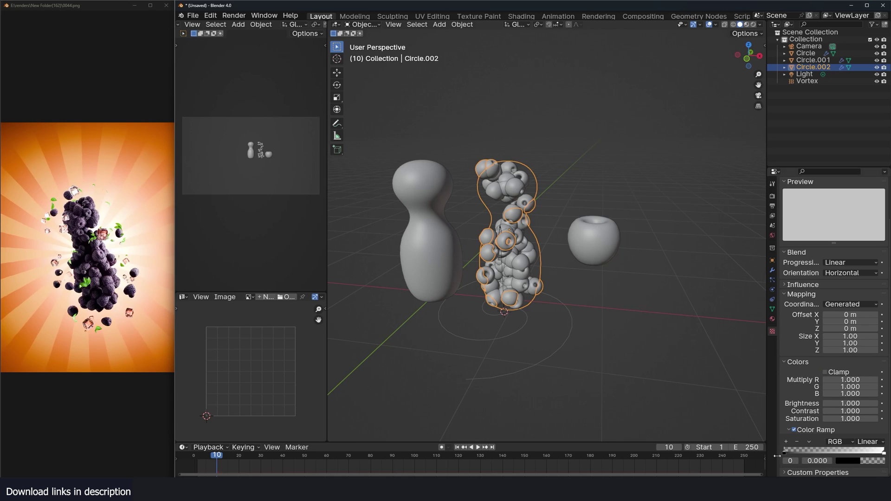
{"action": "scroll", "coordinate": [571, 283], "scroll_direction": "up", "scroll_amount": 2}
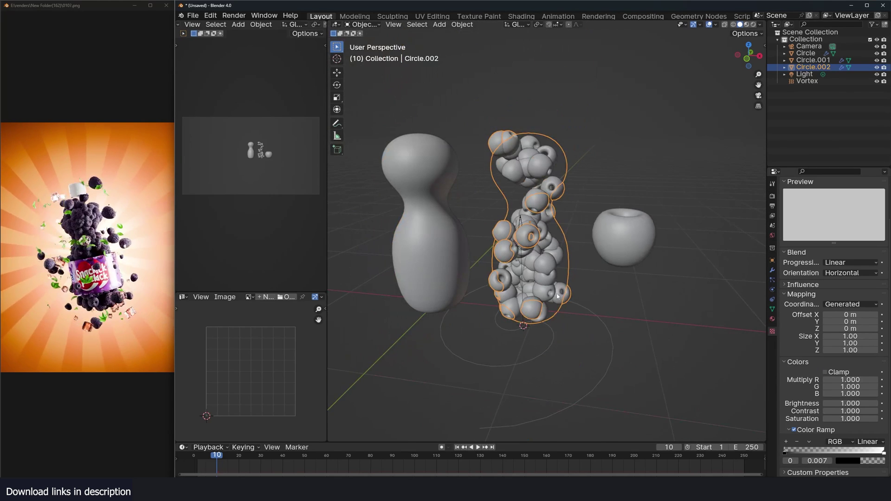
{"action": "left_click", "coordinate": [864, 461]}
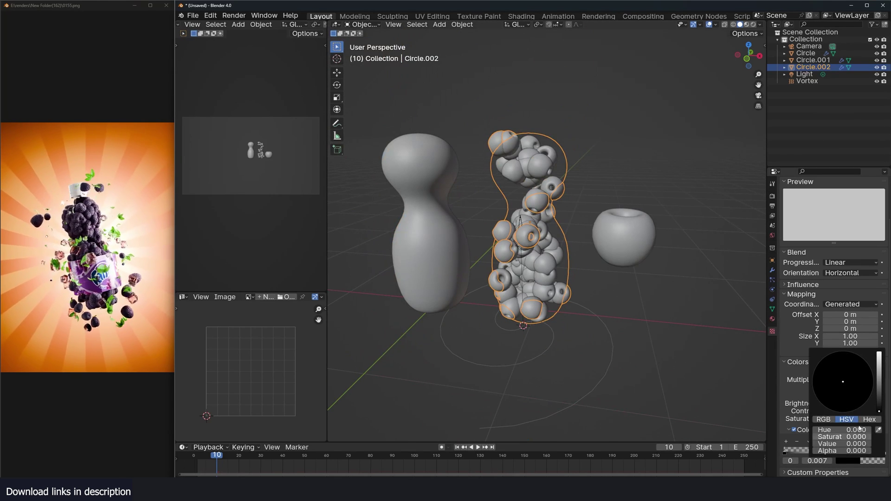
{"action": "mouse_move", "coordinate": [880, 412]}
{"action": "left_mouse_down"}
{"action": "mouse_move", "coordinate": [879, 355]}
{"action": "mouse_move", "coordinate": [879, 412]}
{"action": "left_mouse_up"}
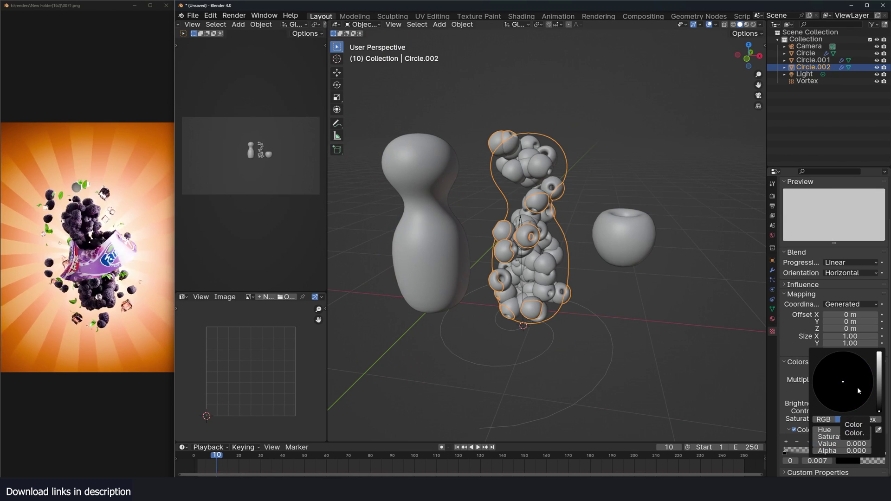
Add a color ramp stop, move it to 0.125, and make it white.
{"action": "left_click", "coordinate": [786, 441]}
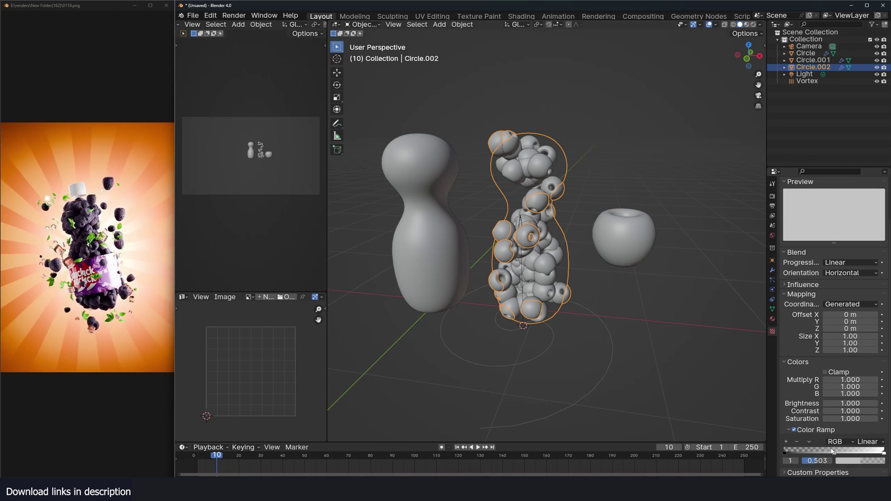
{"action": "left_click_drag", "start_coordinate": [834, 450], "coordinate": [797, 450]}
{"action": "left_click", "coordinate": [859, 461]}
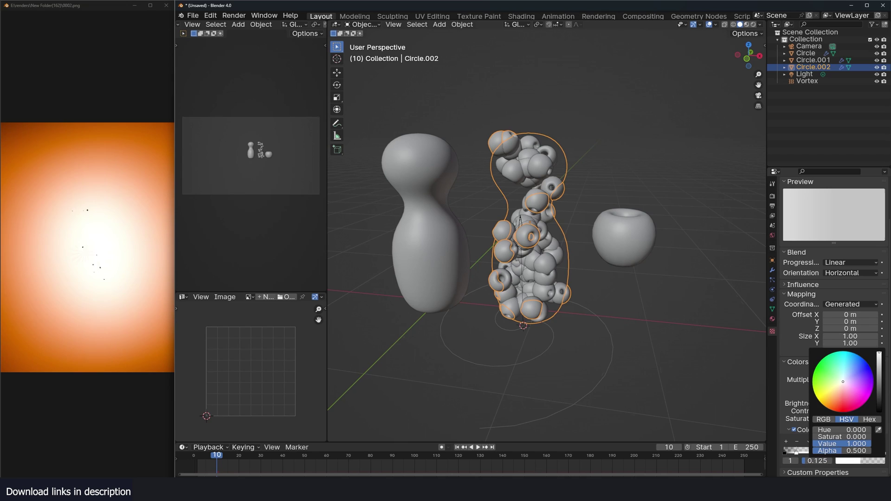
{"action": "left_click", "coordinate": [860, 461]}
Place another white stop near the color ramp's end and make the final stop at 1.000 black.
{"action": "left_click_drag", "start_coordinate": [842, 450], "coordinate": [885, 450]}
{"action": "left_click_drag", "start_coordinate": [883, 454], "coordinate": [872, 458]}
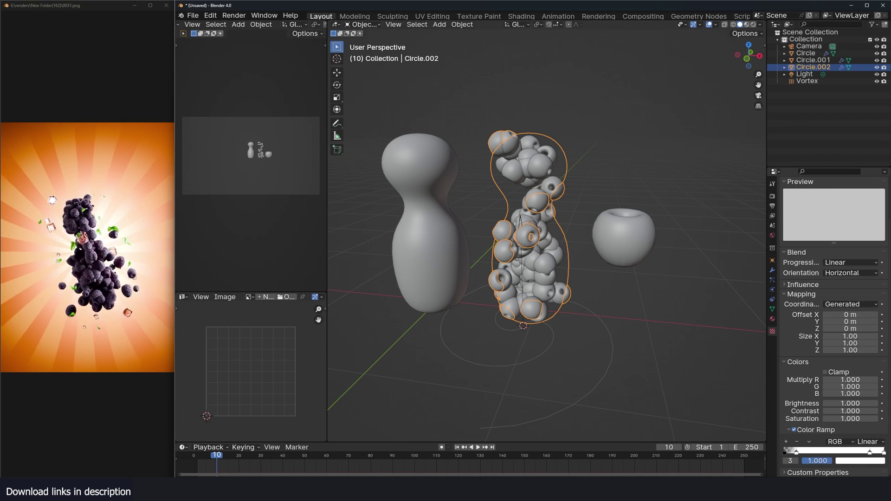
{"action": "left_click", "coordinate": [878, 460]}
{"action": "left_click_drag", "start_coordinate": [882, 387], "coordinate": [881, 416]}
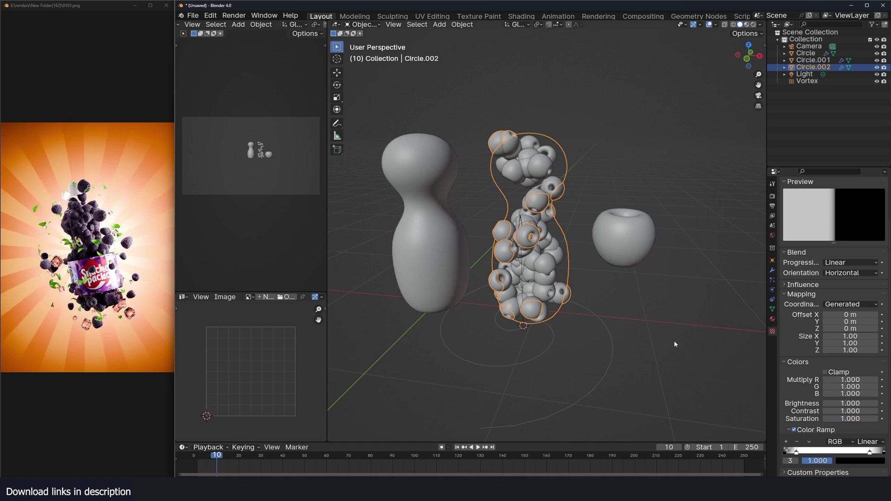
Set the Blend texture's mapping coordinates to Strand / Particle.
{"action": "left_click", "coordinate": [858, 304]}
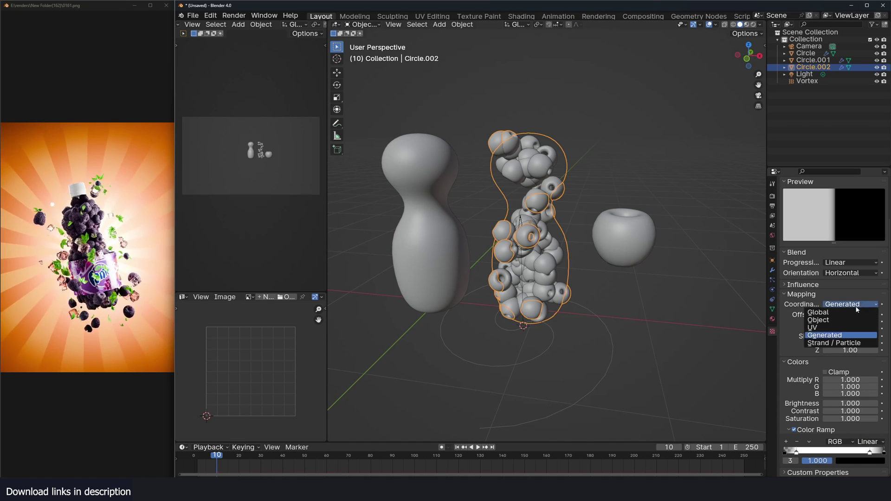
{"action": "left_click", "coordinate": [853, 344]}
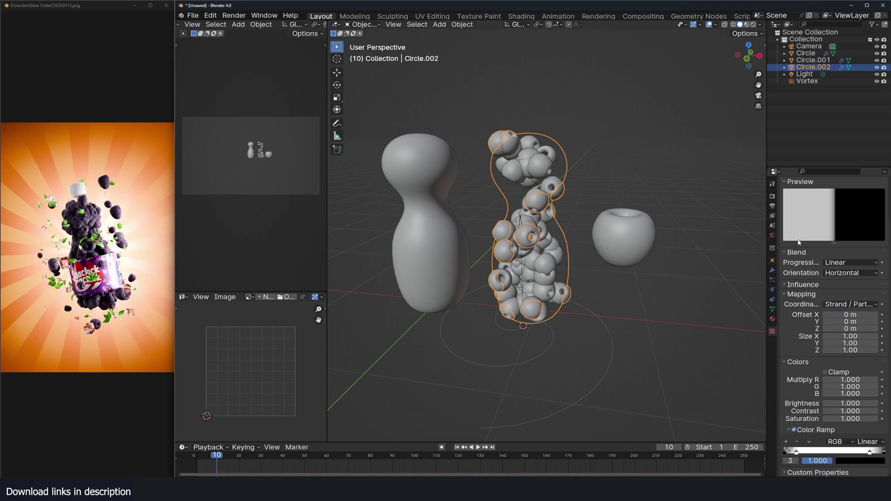
Make the Blend texture influence the particles' Size instead of General Time.
{"action": "left_click", "coordinate": [802, 284]}
{"action": "left_click", "coordinate": [875, 295]}
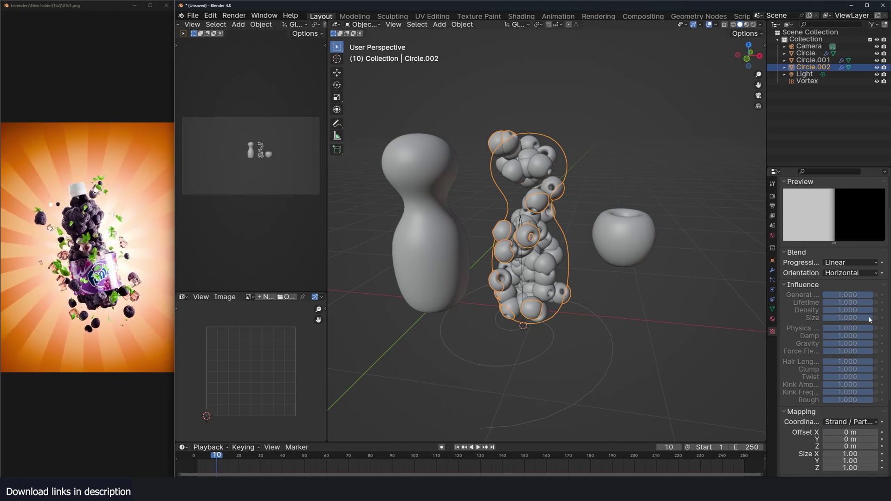
{"action": "left_click", "coordinate": [875, 318]}
{"action": "scroll", "coordinate": [781, 231], "scroll_direction": "down", "scroll_amount": 4}
{"action": "scroll", "coordinate": [799, 210], "scroll_direction": "down", "scroll_amount": 2}
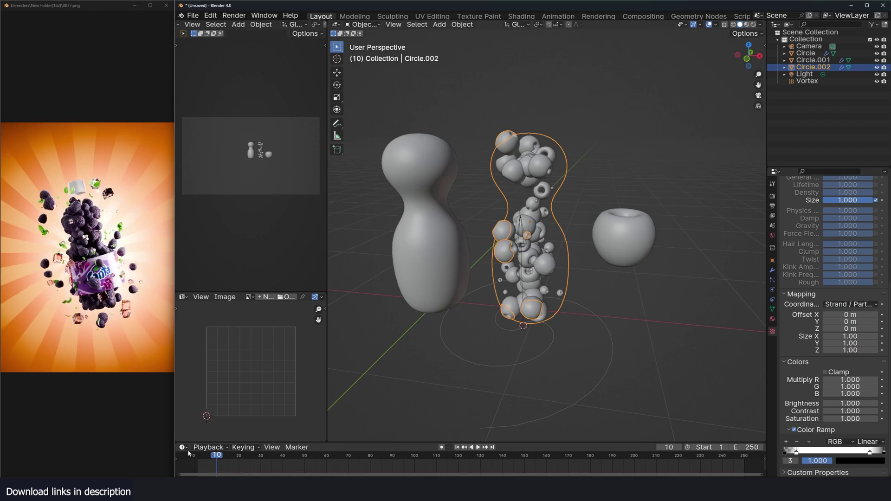
Play the particle animation from the start to check how the texture drives the particle sizes.
{"action": "key", "text": "shift+Left"}
{"action": "key", "text": "space"}
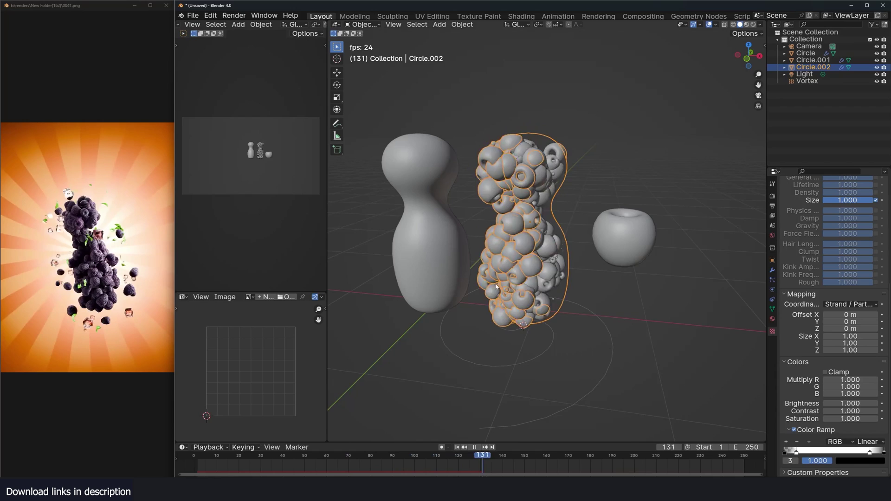
{"action": "key", "text": "Escape"}
Shrink the whole emitter bottle mesh inward along its normals in edit mode, working from the front view.
{"action": "key", "text": "KP_7"}
{"action": "key", "text": "Tab"}
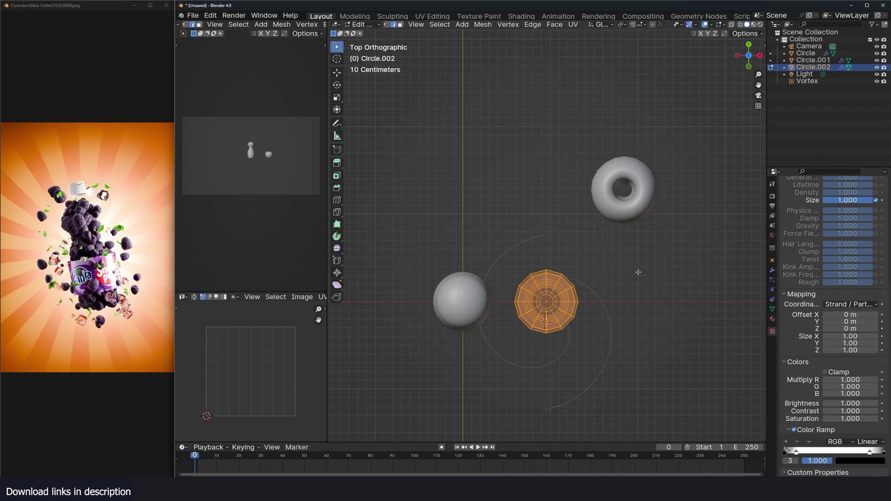
{"action": "key", "text": "KP_1"}
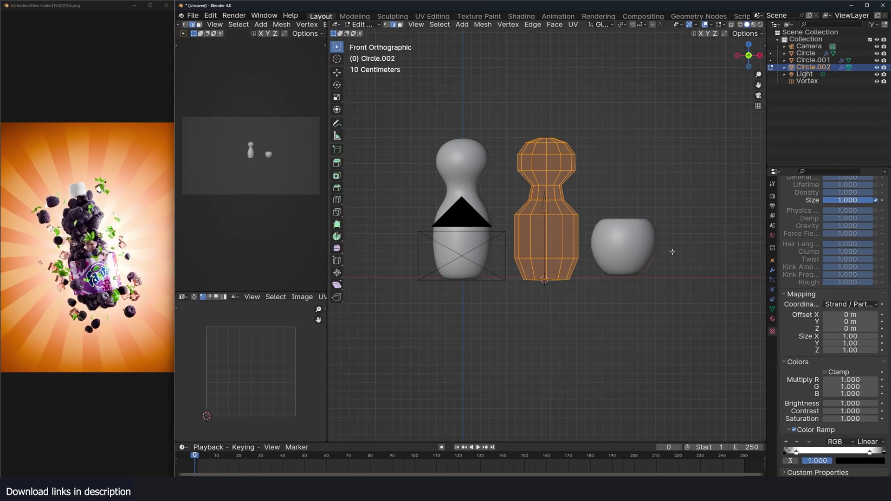
{"action": "key", "text": "alt+s"}
{"action": "left_click", "coordinate": [663, 260]}
{"action": "key", "text": "Tab"}
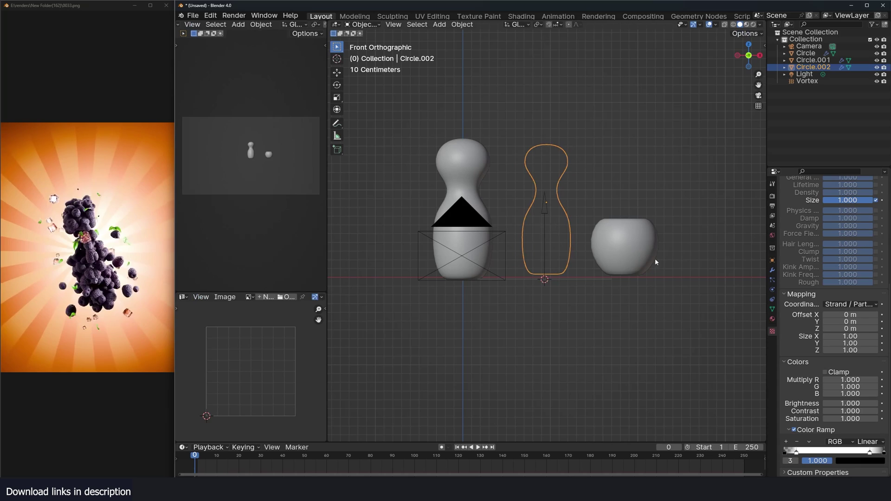
Move the particle emitter inside the solid bottle, using wireframe shading, and play the animation.
{"action": "key", "text": "space"}
{"action": "scroll", "coordinate": [520, 244], "scroll_direction": "up", "scroll_amount": 3}
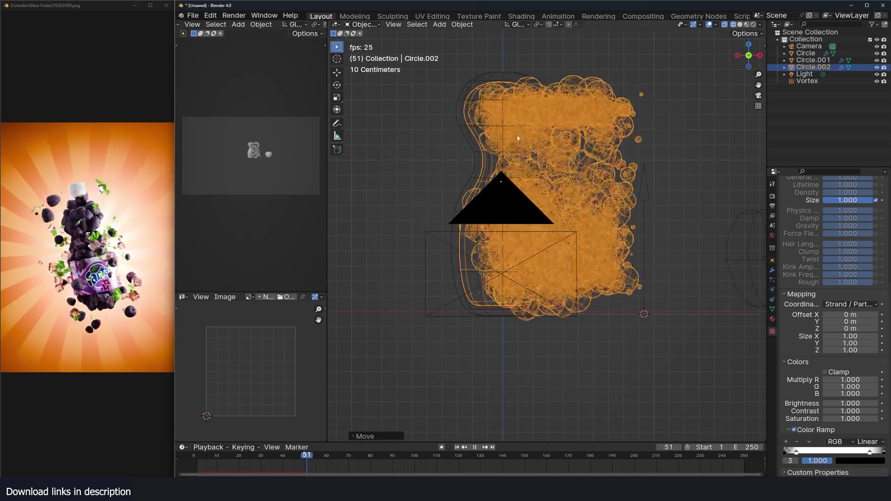
{"action": "key", "text": "Escape"}
Add Collision physics to the outer bottle and play the animation to test how it contains the particles.
{"action": "left_click", "coordinate": [558, 82]}
{"action": "left_click", "coordinate": [549, 99]}
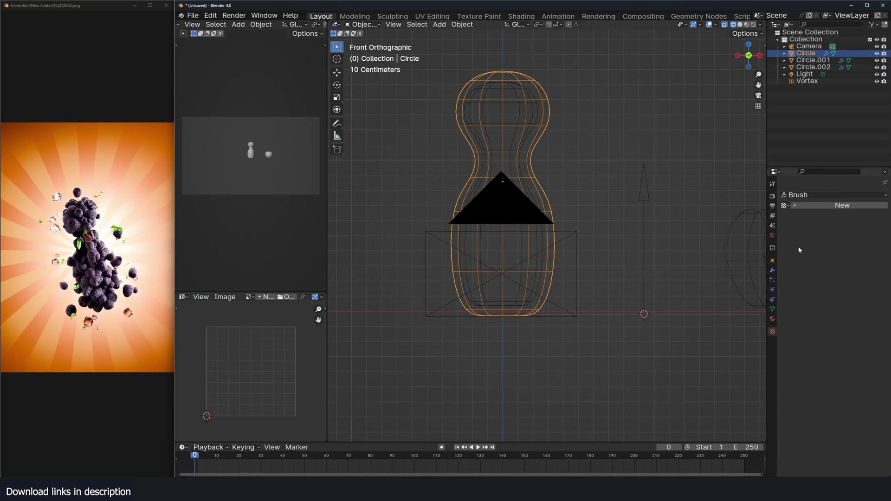
{"action": "left_click", "coordinate": [772, 290]}
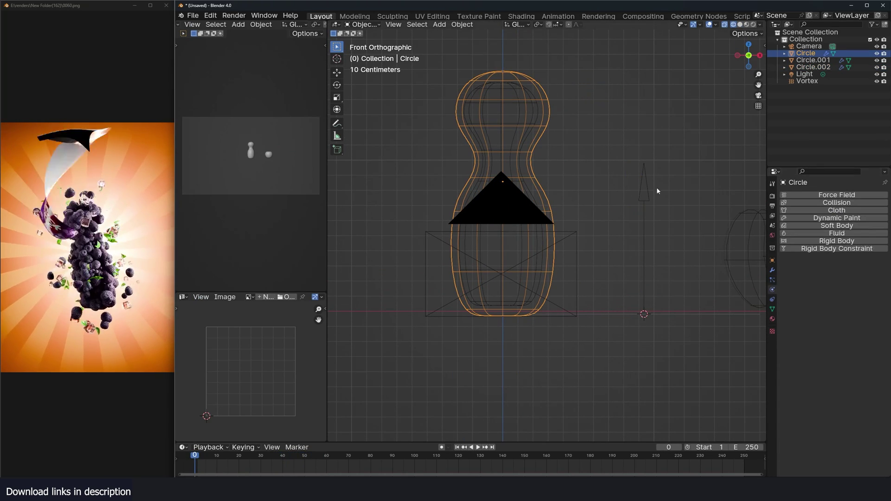
{"action": "left_click", "coordinate": [849, 205]}
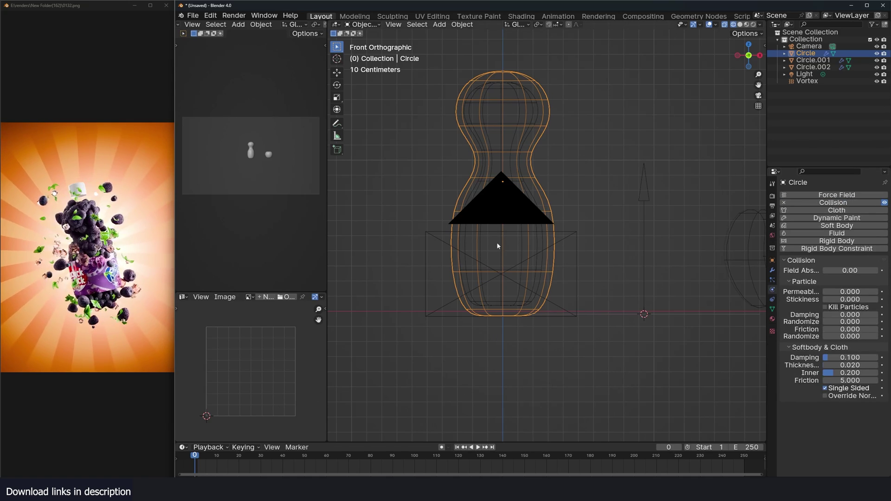
{"action": "key", "text": "space"}
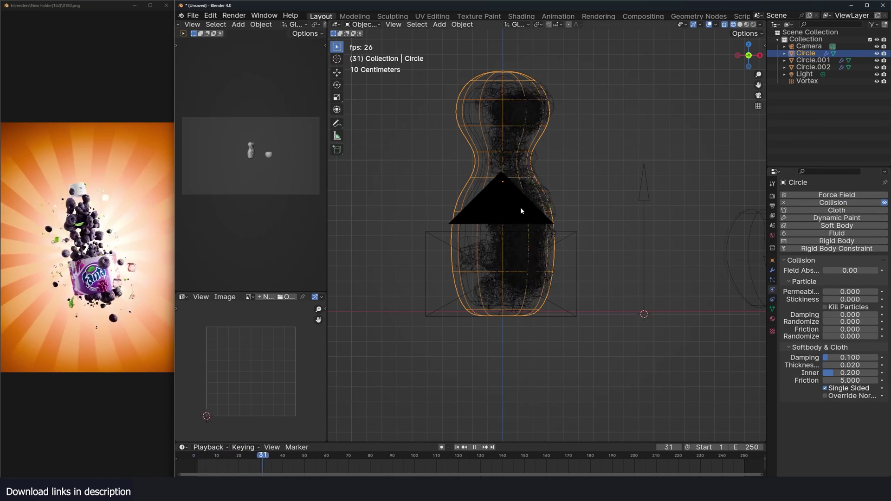
{"action": "key", "text": "space"}
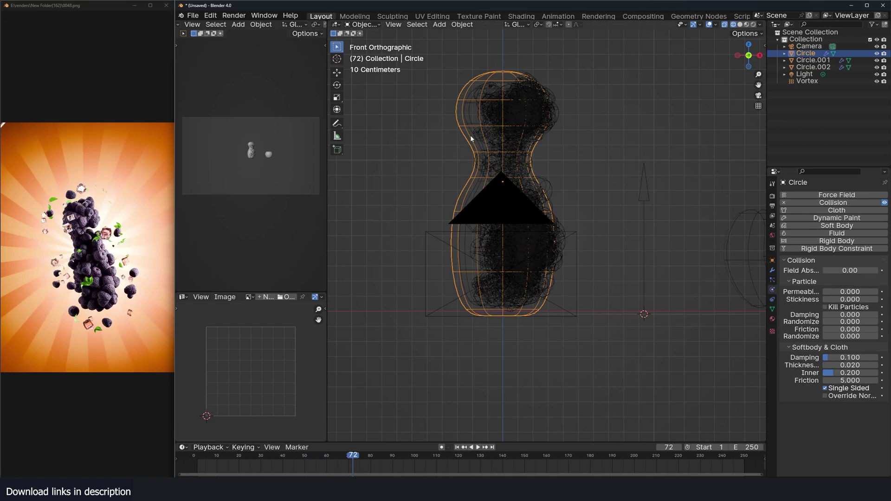
Move the Vortex force field onto the bottle's centre in the top view.
{"action": "key", "text": "grave"}
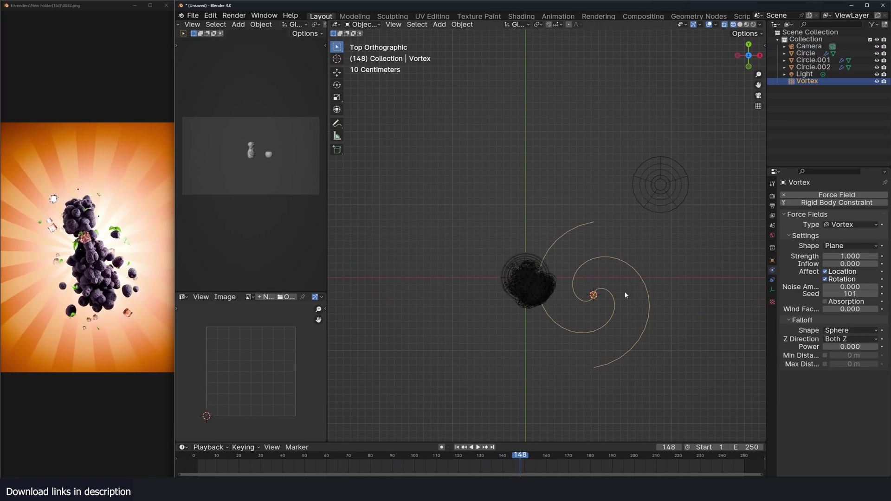
{"action": "key", "text": "g"}
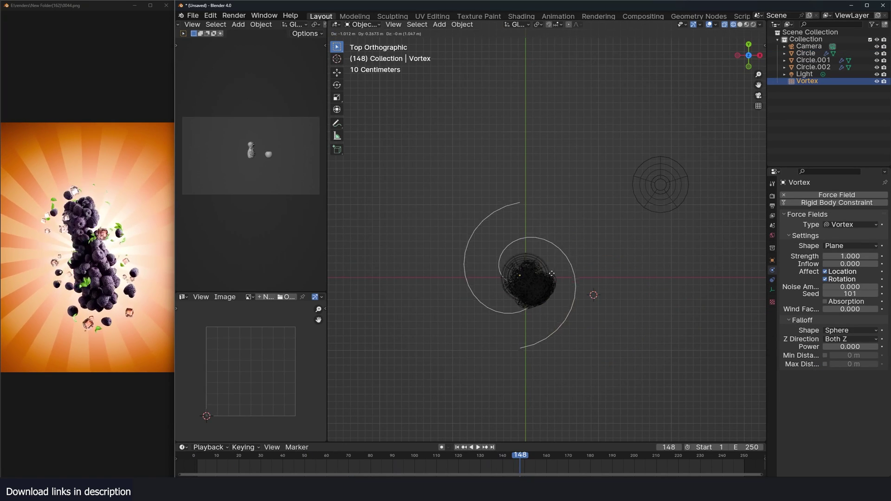
{"action": "left_click", "coordinate": [558, 277]}
{"action": "key", "text": "KP_1"}
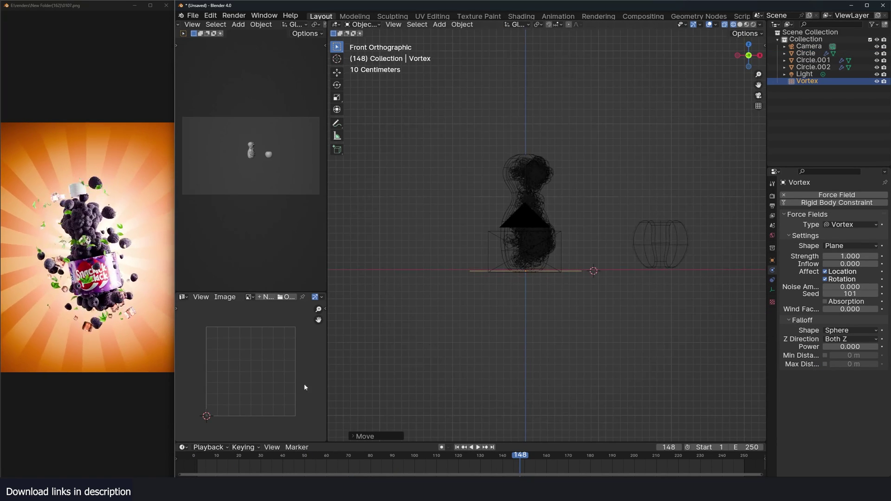
Replay the animation from the start in the front view and switch the viewport to solid shading.
{"action": "key", "text": "shift+Left"}
{"action": "key", "text": "space"}
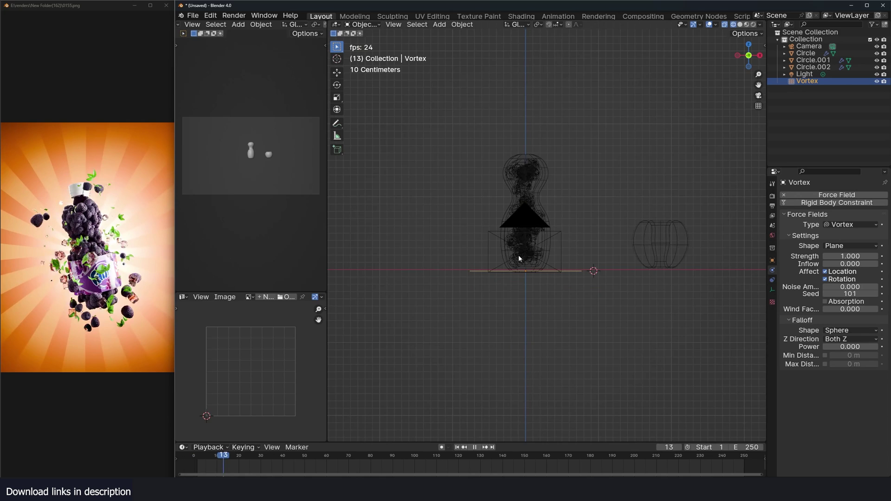
{"action": "scroll", "coordinate": [513, 252], "scroll_direction": "up", "scroll_amount": 2}
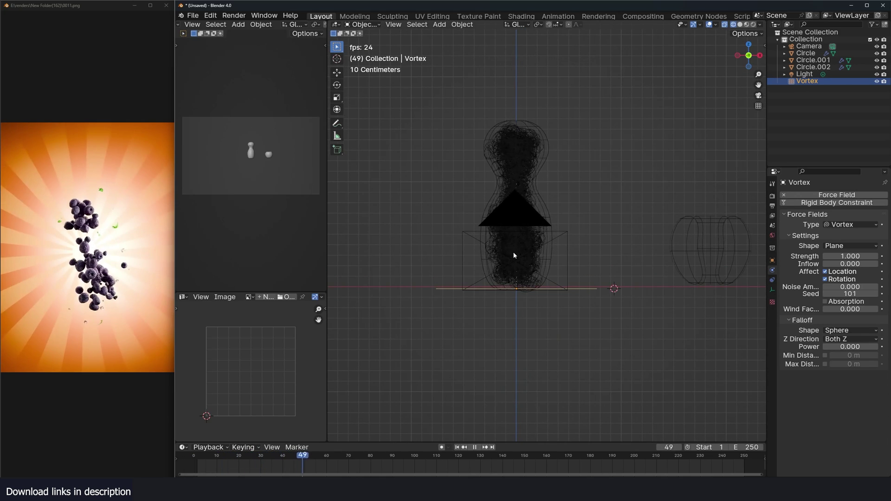
{"action": "key", "text": "z"}
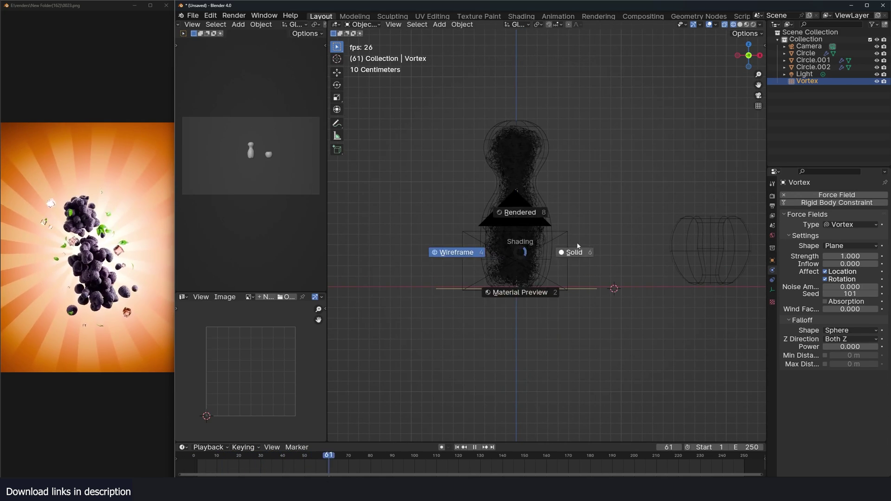
{"action": "left_click", "coordinate": [578, 248]}
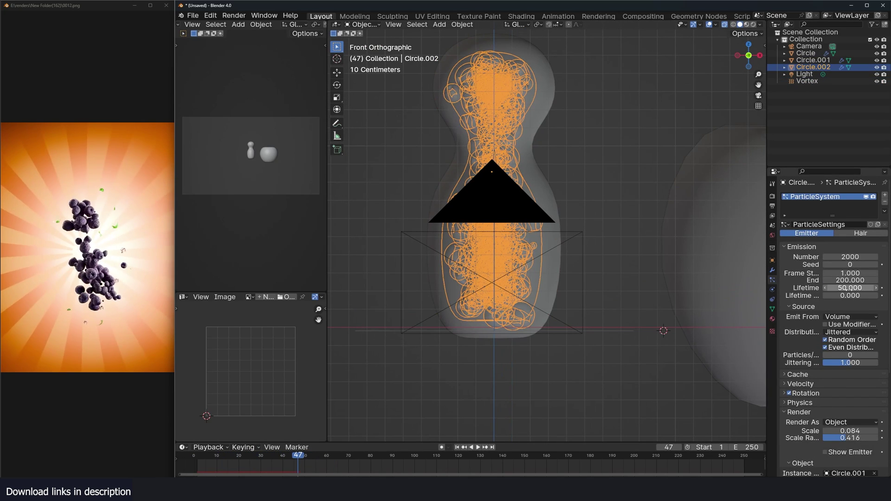
Set the emitter's particle Lifetime to 100, Lifetime Randomness to 0.410 and Number to 3000.
{"action": "left_click", "coordinate": [844, 288]}
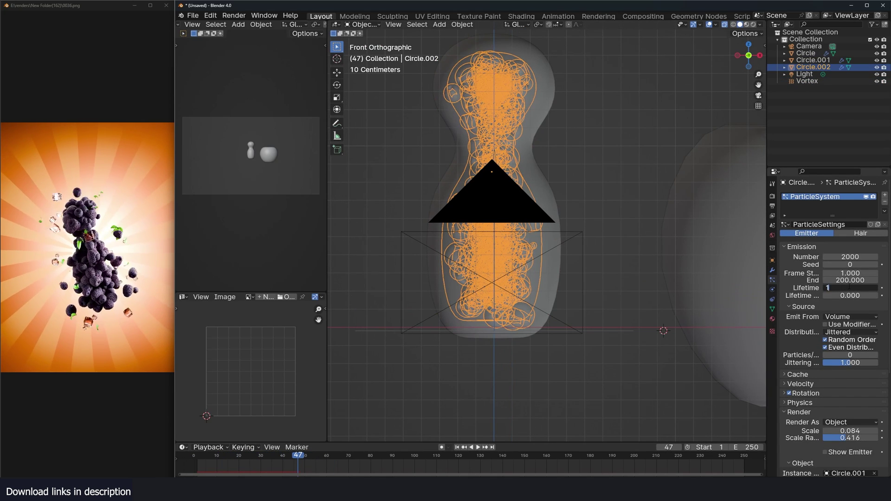
{"action": "type", "text": "100"}
{"action": "key", "text": "Return"}
{"action": "left_click_drag", "start_coordinate": [849, 296], "coordinate": [859, 296]}
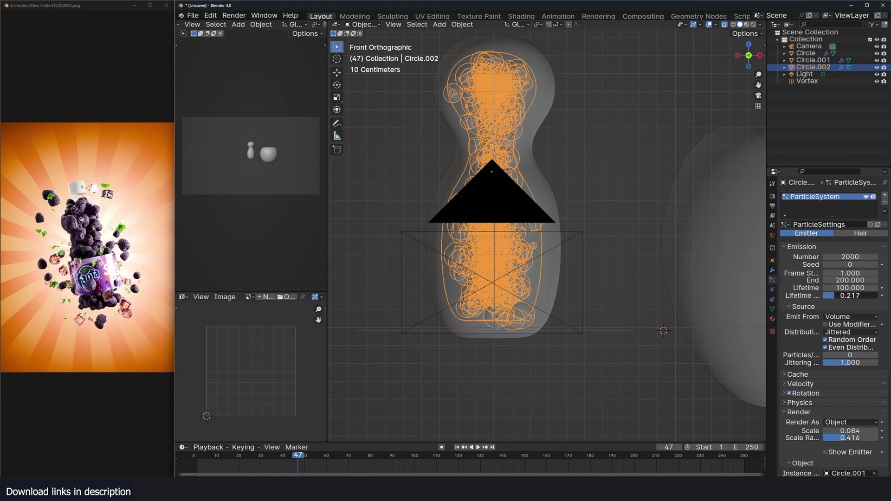
{"action": "double_click", "coordinate": [851, 256]}
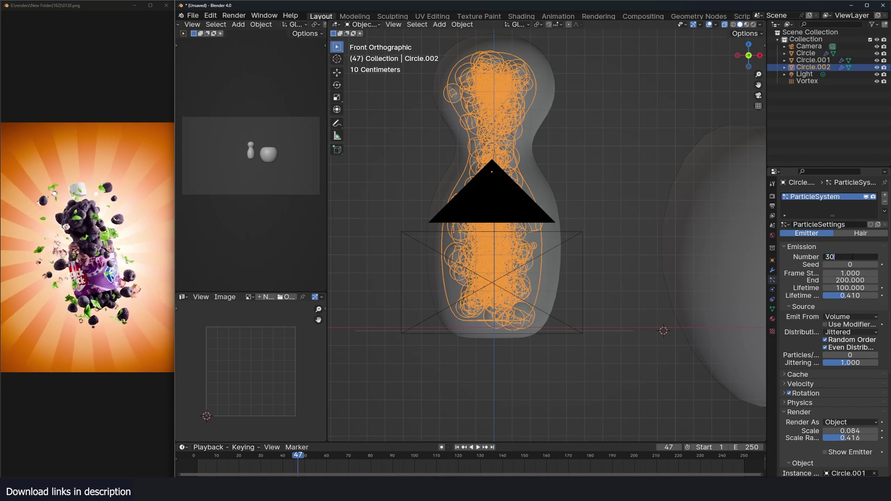
{"action": "type", "text": "3000"}
{"action": "key", "text": "Return"}
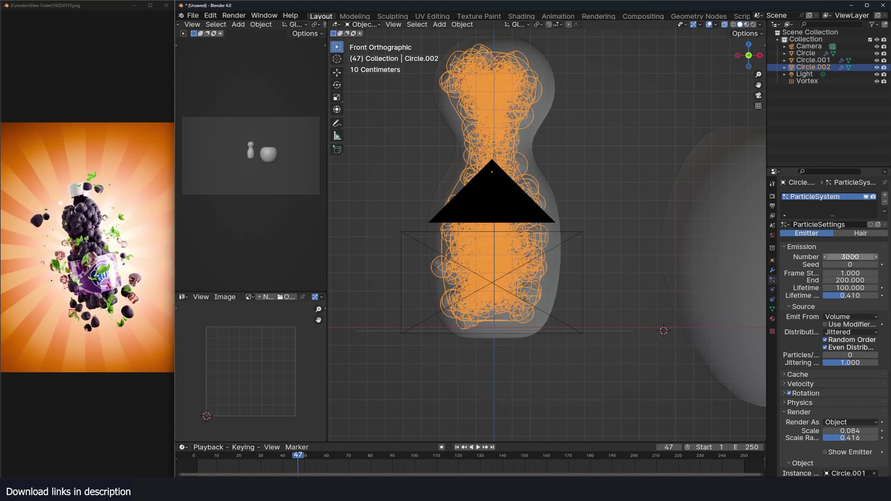
Play the animation from the start to check how the increased particle count fills the bottle.
{"action": "left_click", "coordinate": [192, 468]}
{"action": "key", "text": "space"}
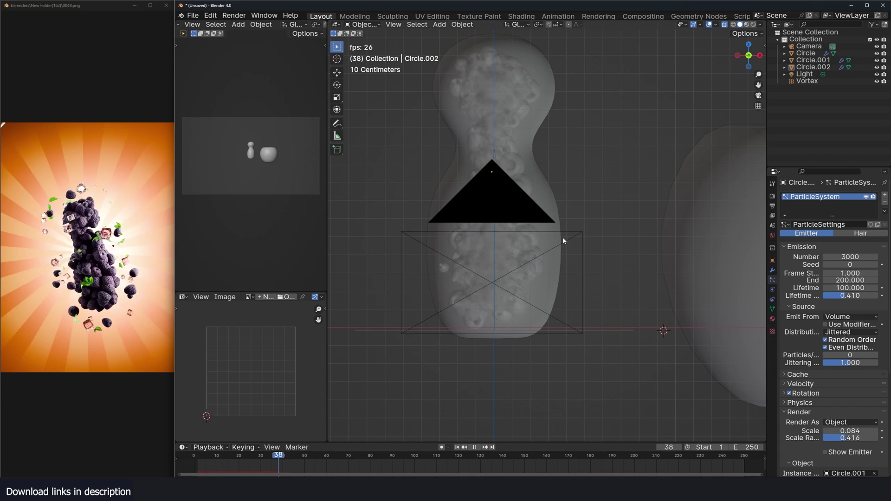
{"action": "key", "text": "space"}
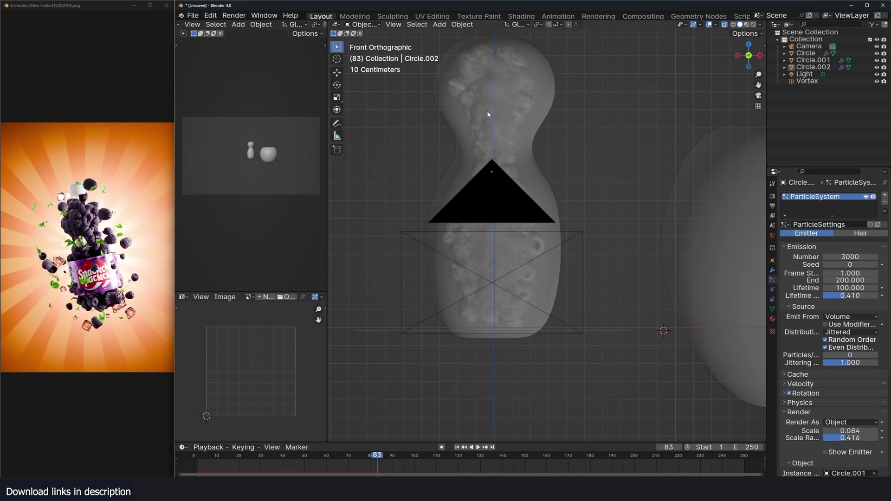
Inspect the inner emitter's mesh in edit mode and hide the outer bottle to view the particles.
{"action": "left_click", "coordinate": [519, 130]}
{"action": "left_click", "coordinate": [519, 130]}
{"action": "key", "text": "Tab"}
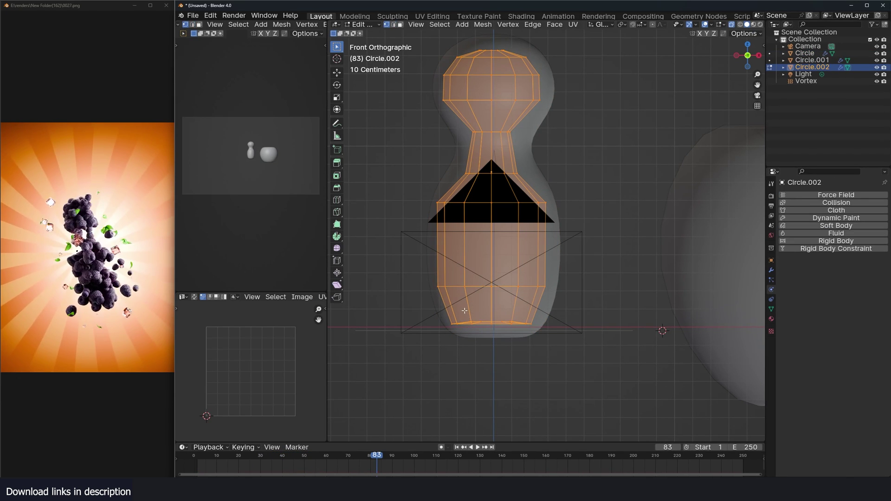
{"action": "left_click_drag", "start_coordinate": [516, 321], "coordinate": [516, 321]}
{"action": "key", "text": "Tab"}
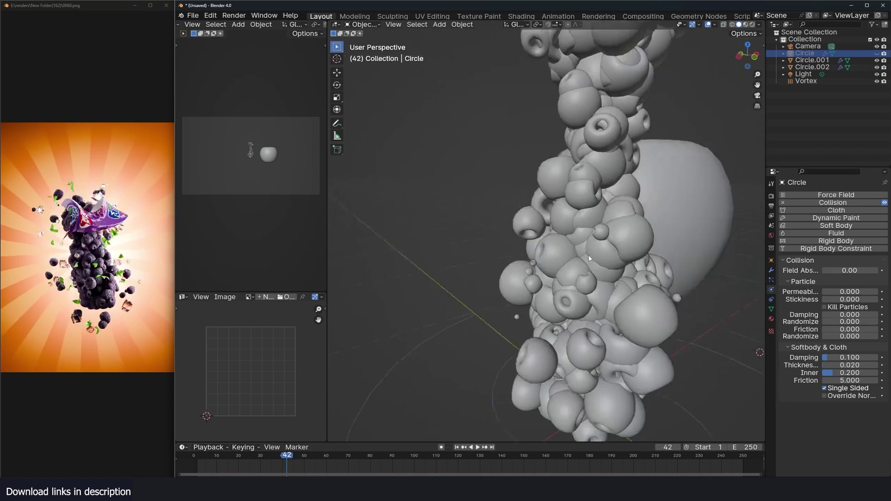
{"action": "scroll", "coordinate": [549, 253], "scroll_direction": "down", "scroll_amount": 8}
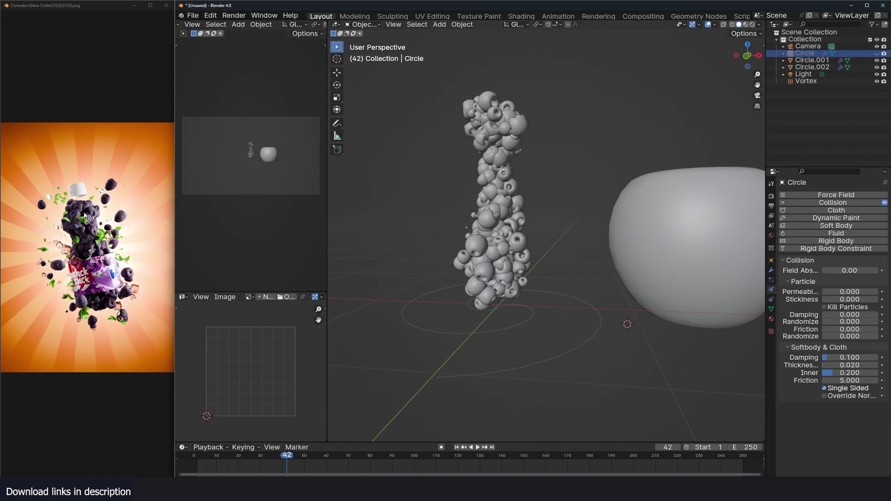
{"action": "middle_click_drag", "start_coordinate": [578, 269], "coordinate": [592, 235]}
Add a cube above the large berry object in the front view and give it a level 2 Subdivision Surface.
{"action": "left_click", "coordinate": [592, 236]}
{"action": "key", "text": "KP_1"}
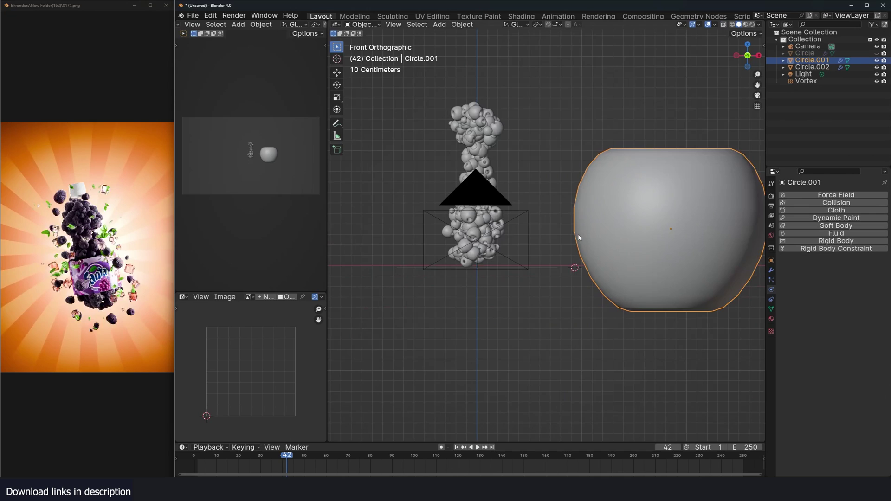
{"action": "middle_click_drag", "start_coordinate": [499, 277], "coordinate": [459, 293], "text": "shift"}
{"action": "key", "text": "shift+a"}
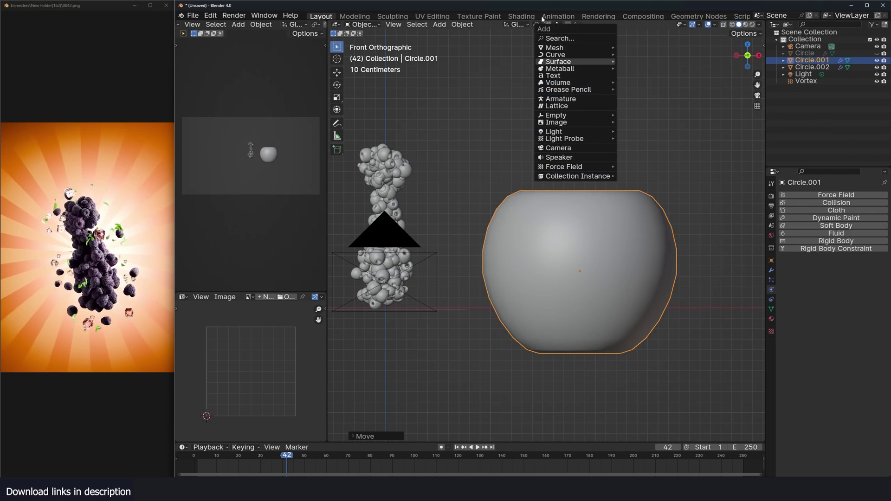
{"action": "mouse_move", "coordinate": [574, 46]}
{"action": "left_click", "coordinate": [645, 54]}
{"action": "key", "text": "ctrl+2"}
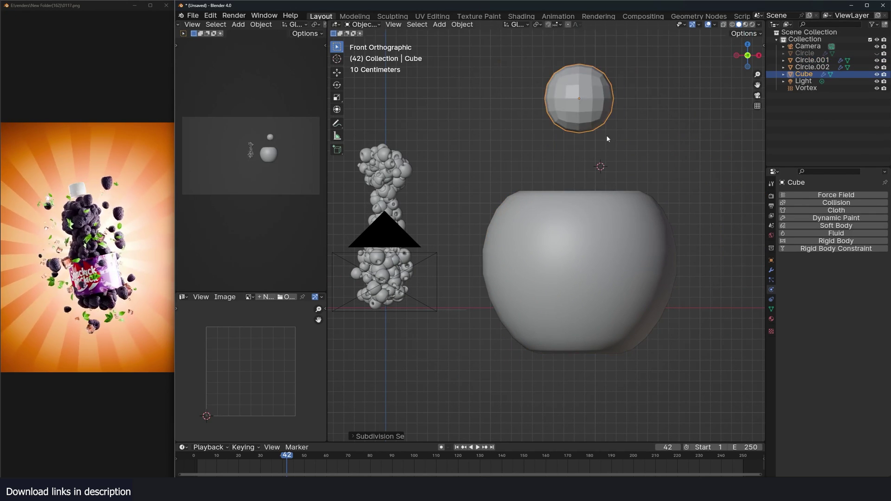
Apply the cube's Subdivision Surface modifier to turn it into real sphere geometry, and check the mesh in edit mode.
{"action": "middle_click_drag", "start_coordinate": [591, 148], "coordinate": [574, 213], "text": "shift"}
{"action": "key", "text": "Tab"}
{"action": "scroll", "coordinate": [596, 153], "scroll_direction": "up", "scroll_amount": 2}
{"action": "key", "text": "Tab"}
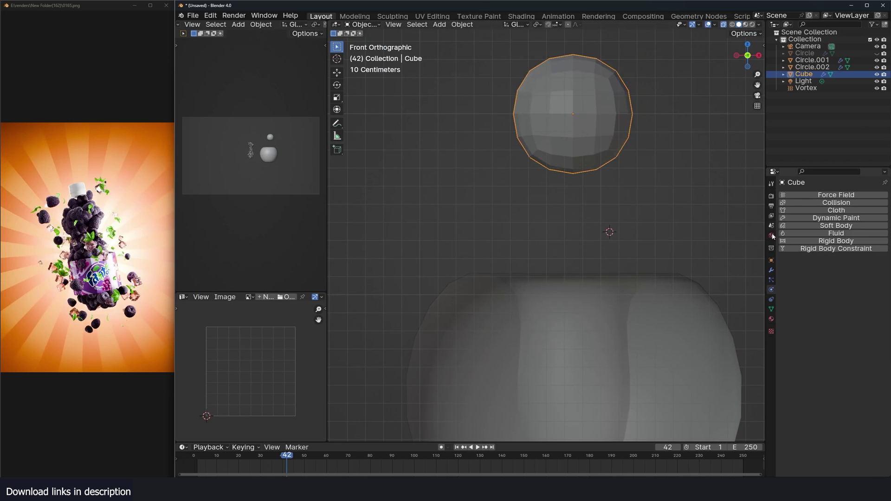
{"action": "left_click", "coordinate": [771, 271]}
{"action": "key", "text": "ctrl+a"}
{"action": "key", "text": "Tab"}
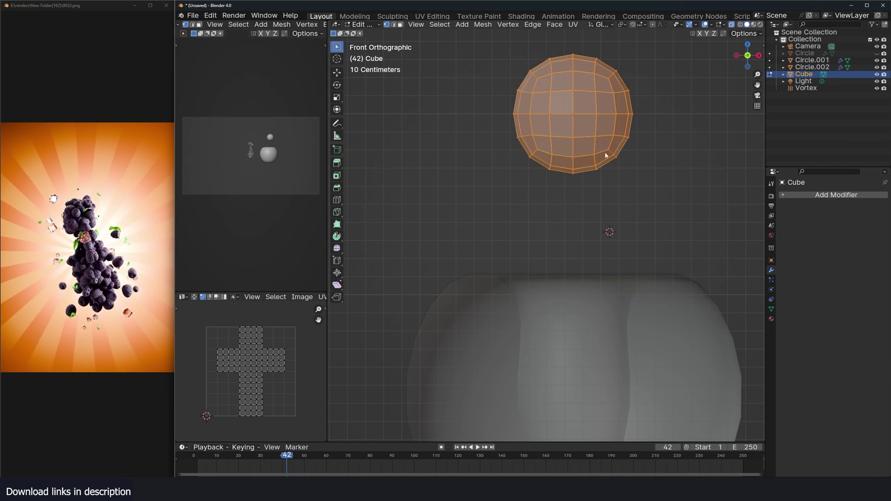
{"action": "key", "text": "Tab"}
Shade the new sphere smooth.
{"action": "right_click", "coordinate": [606, 146]}
{"action": "mouse_move", "coordinate": [607, 144]}
{"action": "left_click", "coordinate": [604, 114]}
Reduce the sphere to a dome by removing its lower half and extruding the open rim slightly inward.
{"action": "key", "text": "Tab"}
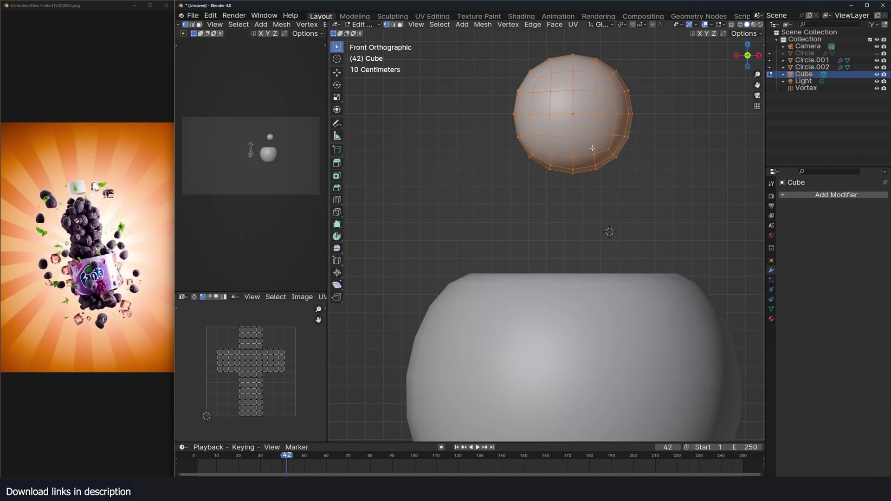
{"action": "middle_click_drag", "start_coordinate": [534, 140], "coordinate": [521, 151], "text": "shift"}
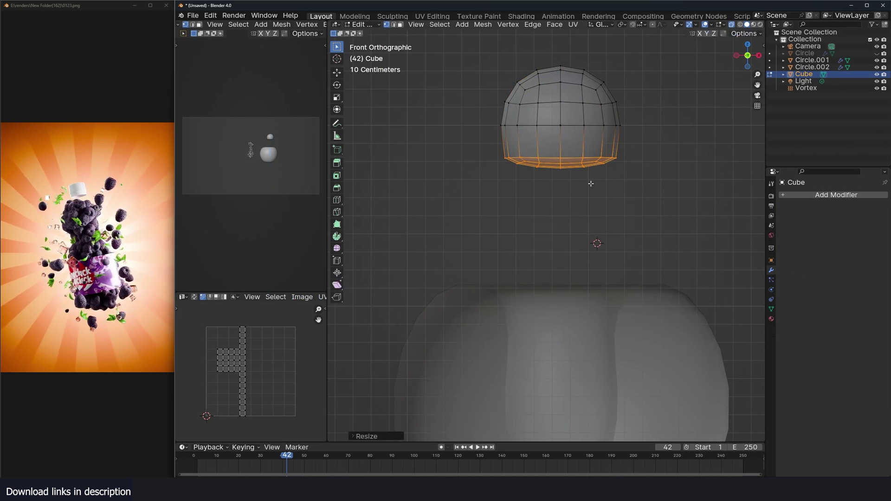
{"action": "key", "text": "e"}
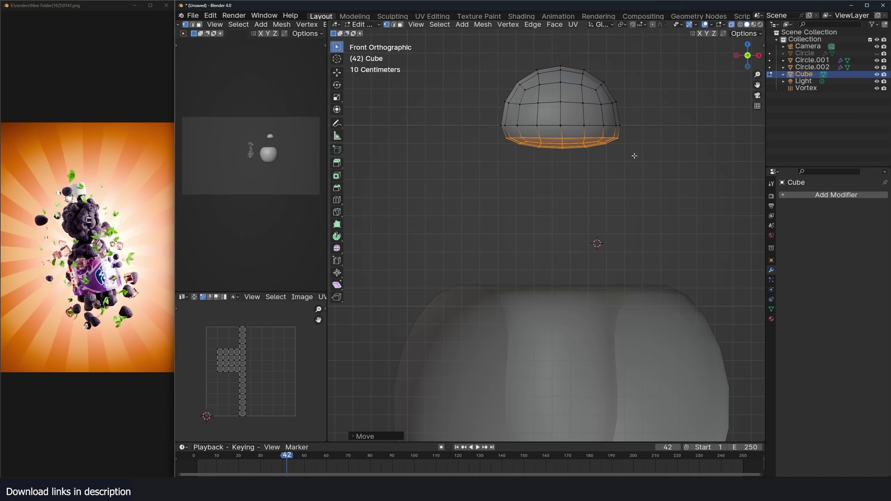
{"action": "left_click", "coordinate": [612, 151]}
{"action": "key", "text": "s"}
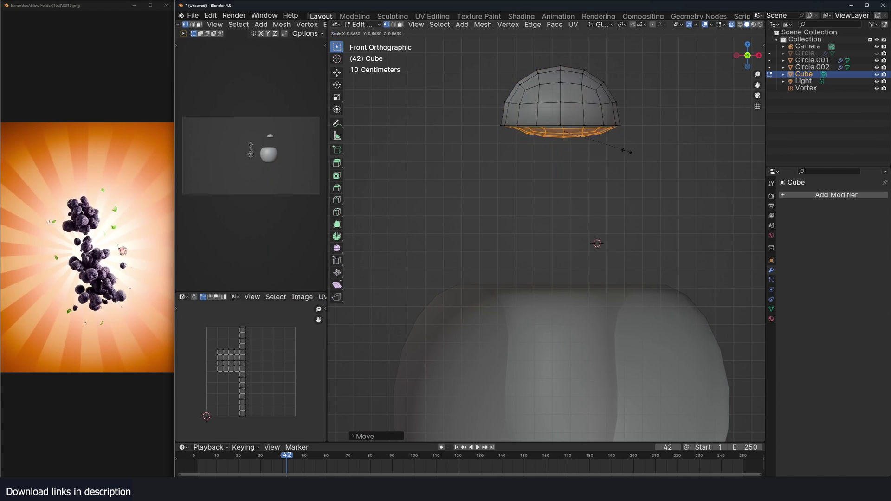
{"action": "left_click", "coordinate": [623, 149]}
{"action": "key", "text": "g"}
{"action": "left_click", "coordinate": [598, 142]}
{"action": "key", "text": "ctrl+z"}
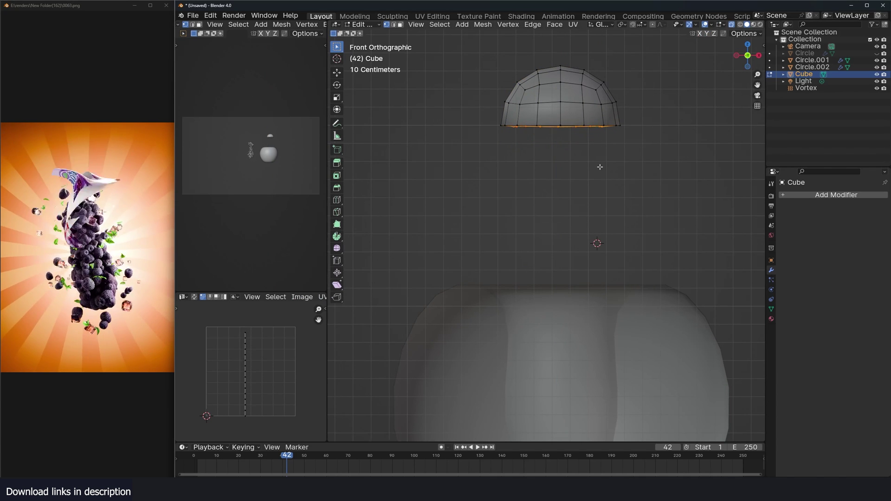
Move the dome's selected rim geometry vertically along Z and check the shape in object mode.
{"action": "key", "text": "Tab"}
{"action": "key", "text": "alt+z"}
{"action": "middle_click_drag", "start_coordinate": [594, 154], "coordinate": [568, 155]}
{"action": "scroll", "coordinate": [564, 182], "scroll_direction": "down", "scroll_amount": 2}
{"action": "key", "text": "Tab"}
{"action": "key", "text": "g"}
{"action": "key", "text": "z"}
{"action": "left_click", "coordinate": [643, 152]}
{"action": "key", "text": "Tab"}
{"action": "mouse_move", "coordinate": [640, 157]}
{"action": "middle_mouse_down"}
{"action": "mouse_move", "coordinate": [658, 189]}
{"action": "mouse_move", "coordinate": [650, 191]}
{"action": "mouse_move", "coordinate": [640, 153]}
{"action": "middle_mouse_up"}
{"action": "scroll", "coordinate": [659, 189], "scroll_direction": "down", "scroll_amount": 3}
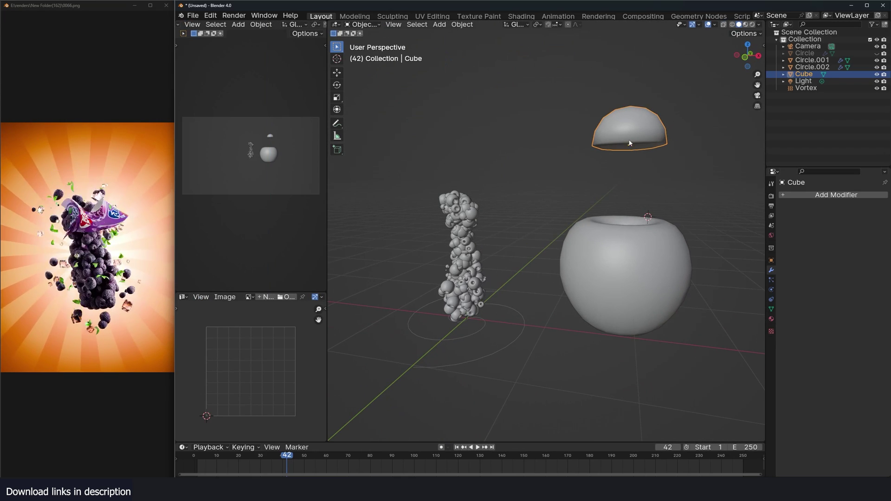
Split the 3D viewport to create a narrow second view and select the dome above the large berry.
{"action": "left_click", "coordinate": [633, 231]}
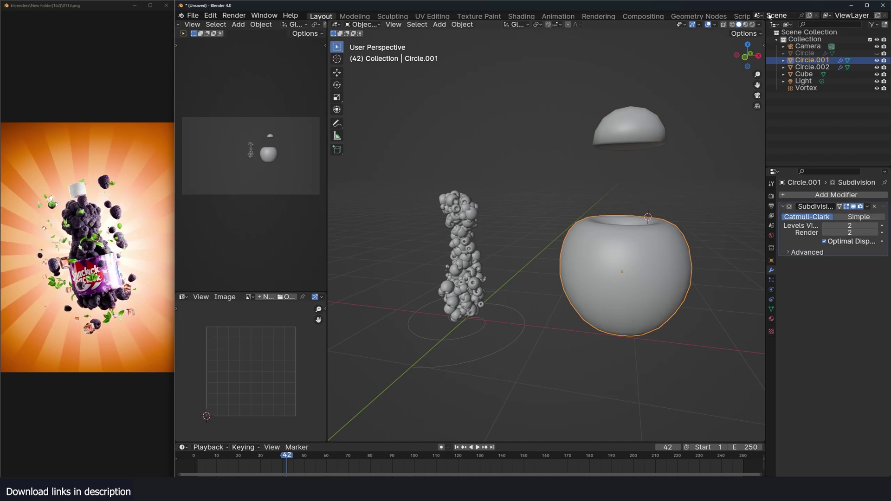
{"action": "left_click_drag", "start_coordinate": [763, 21], "coordinate": [727, 218]}
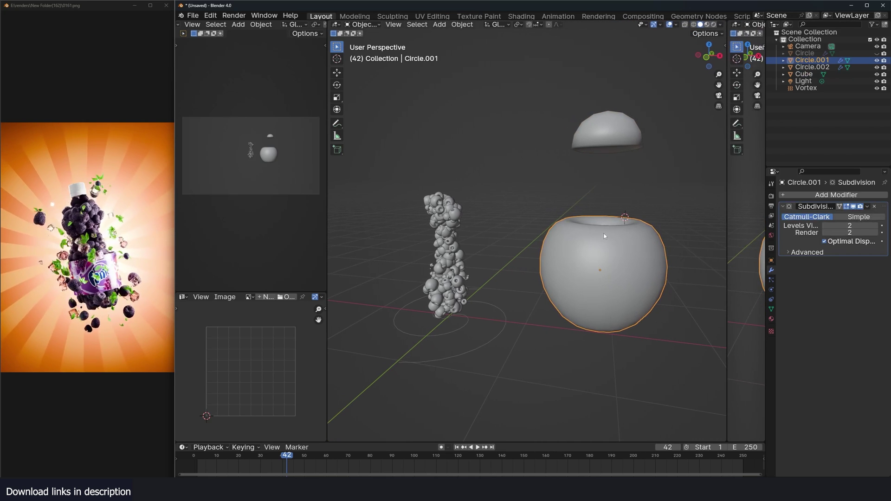
{"action": "left_click", "coordinate": [617, 133]}
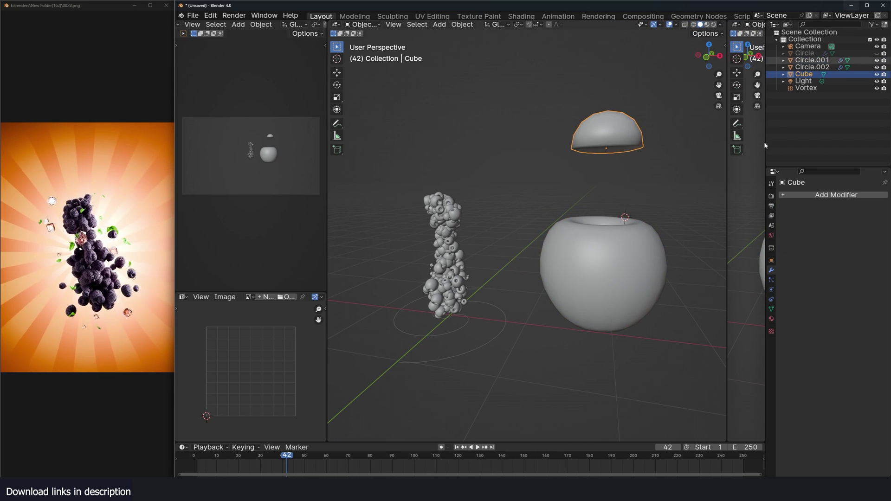
Switch to the Blender window with fanta.blend and view the finished bottle from the front.
{"action": "mouse_move", "coordinate": [364, 488]}
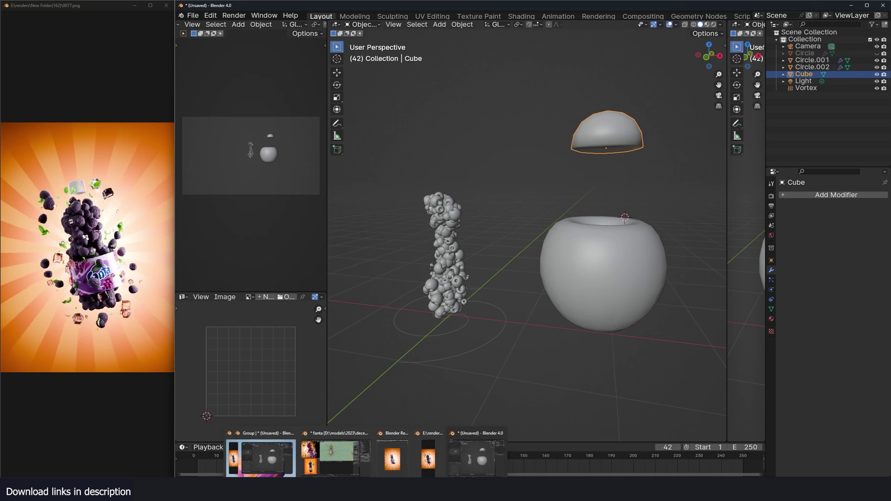
{"action": "left_click", "coordinate": [331, 466]}
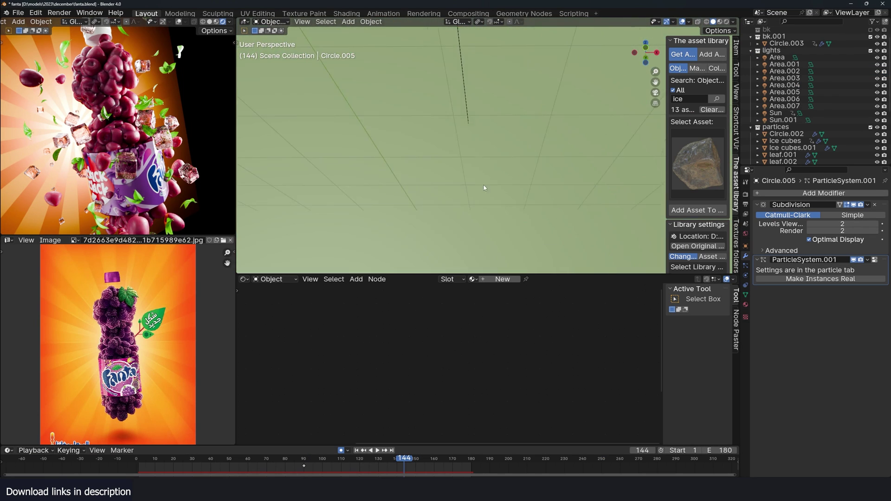
{"action": "key", "text": "KP_0"}
{"action": "key", "text": "KP_1"}
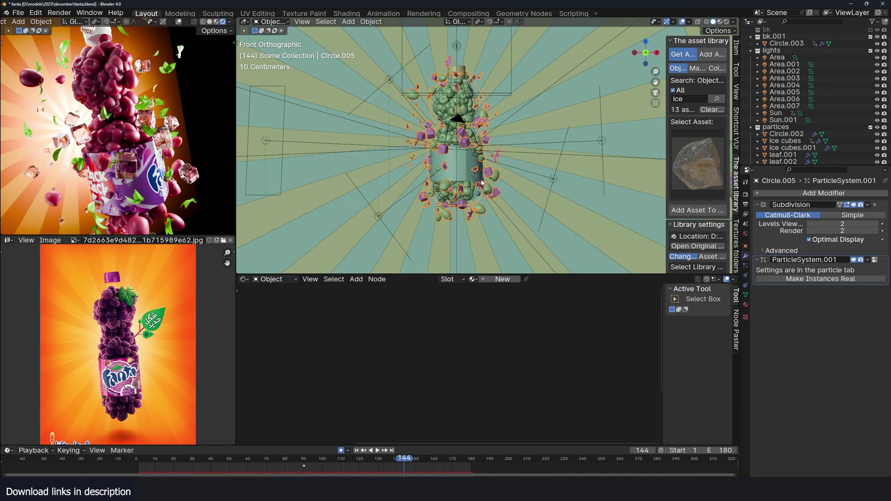
{"action": "scroll", "coordinate": [404, 159], "scroll_direction": "up", "scroll_amount": 2}
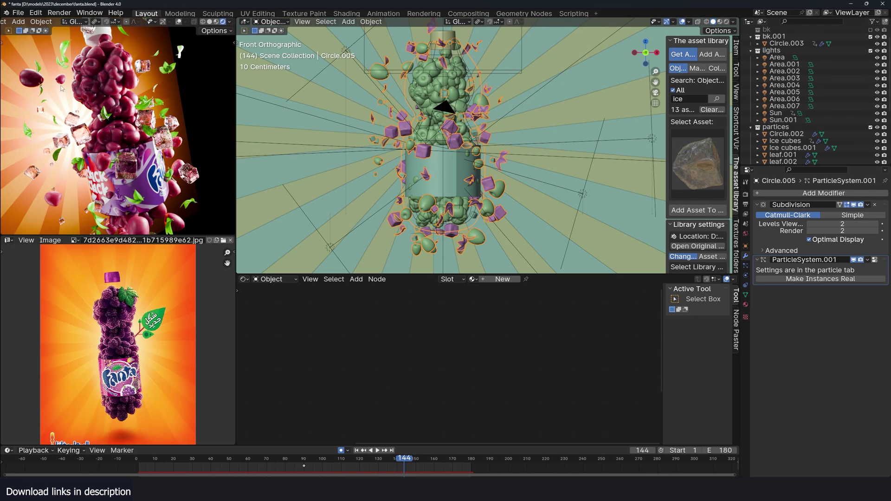
Hide the scattered-particle emitter and the Circle.003 object, and select the emitter filling the bottle.
{"action": "key", "text": "h"}
{"action": "left_click", "coordinate": [432, 47]}
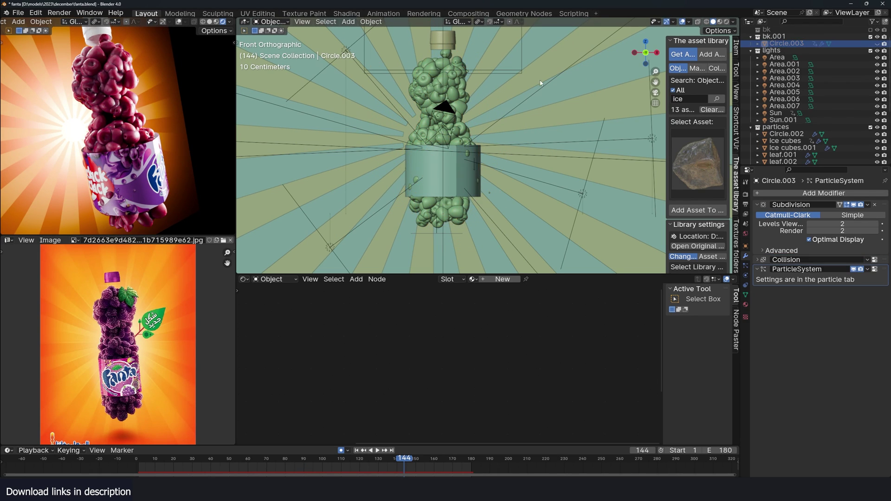
{"action": "left_click", "coordinate": [430, 110]}
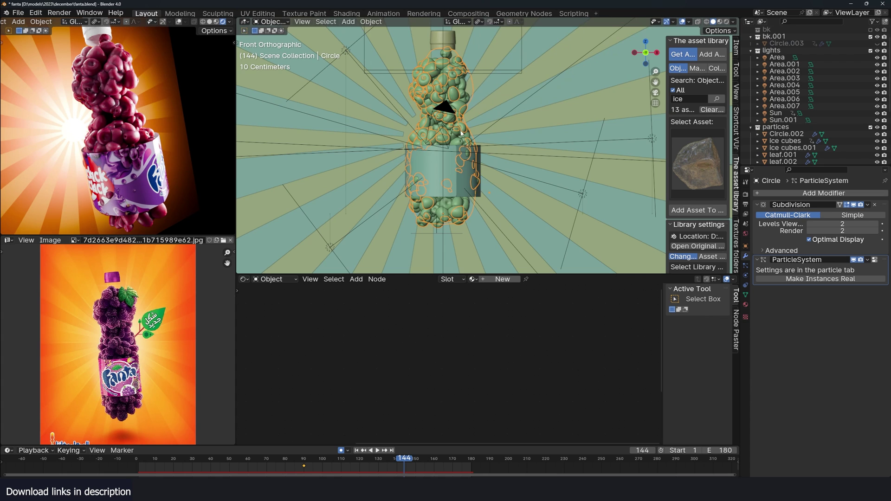
Frame the source berry Circle.002 beside the bottle and enable its GeometryNodes modifier in the viewport.
{"action": "key", "text": "KP_0"}
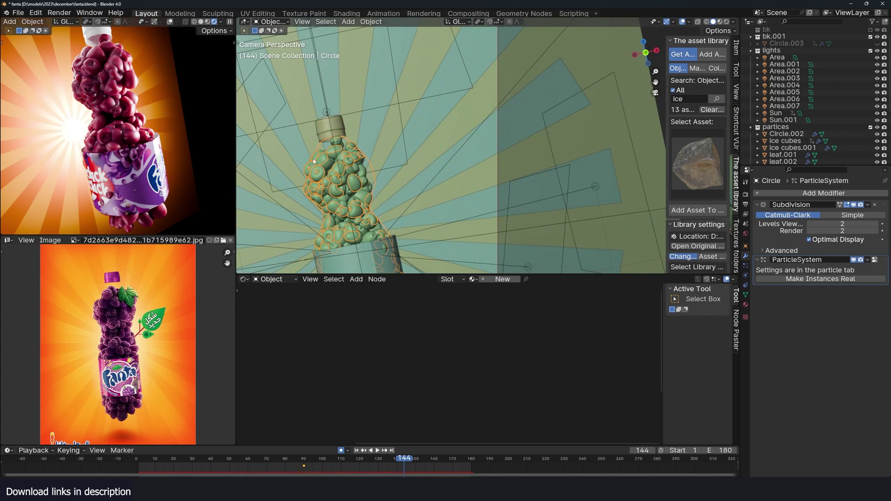
{"action": "middle_click_drag", "start_coordinate": [595, 159], "coordinate": [534, 140], "text": "shift"}
{"action": "left_click", "coordinate": [542, 142]}
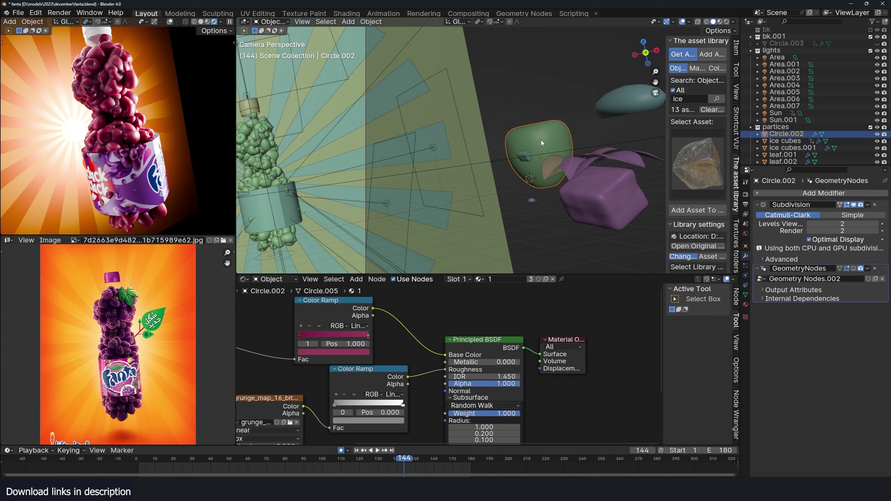
{"action": "key", "text": "KP_Decimal"}
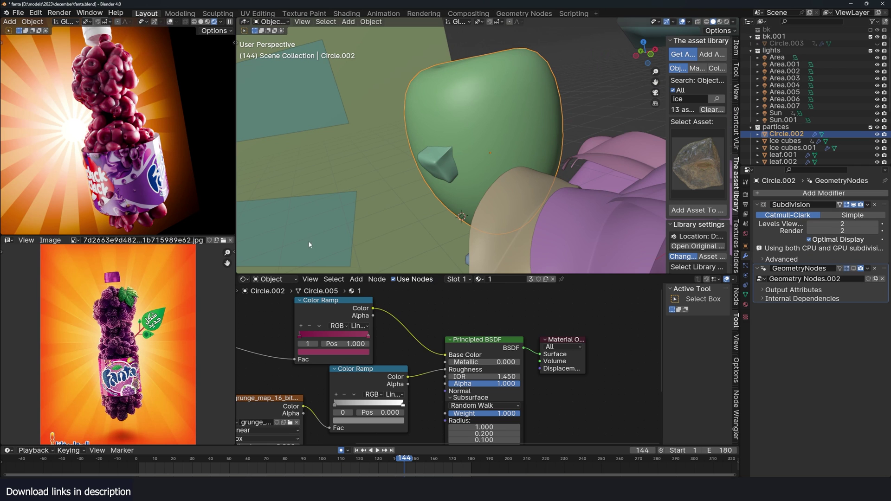
{"action": "left_click", "coordinate": [853, 268]}
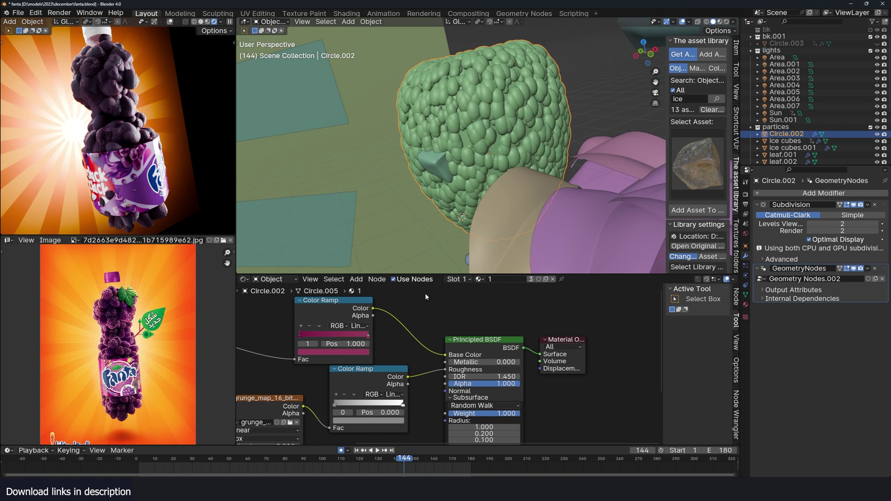
Show the source berry's Geometry Nodes.002 network in a Geometry Node Editor in place of the Shader Editor.
{"action": "left_click", "coordinate": [244, 279]}
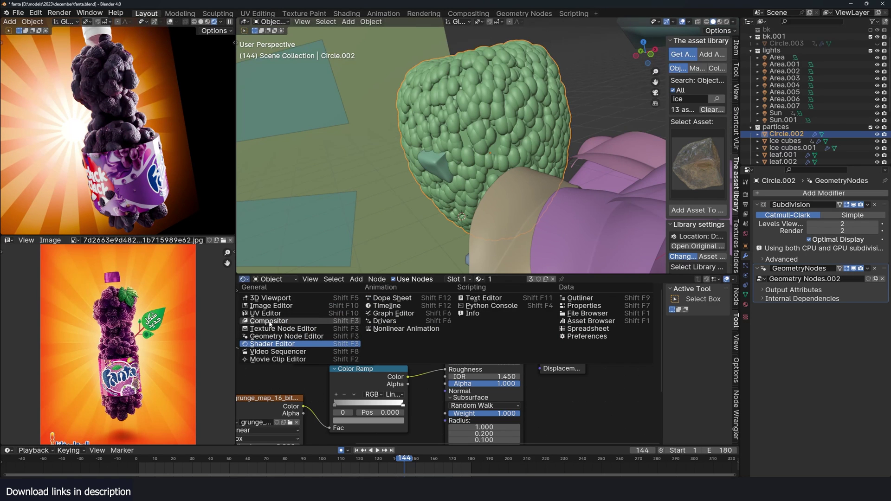
{"action": "left_click", "coordinate": [271, 336]}
{"action": "scroll", "coordinate": [623, 150], "scroll_direction": "down", "scroll_amount": 2}
{"action": "middle_click_drag", "start_coordinate": [623, 149], "coordinate": [532, 197], "text": "shift"}
{"action": "left_click", "coordinate": [511, 139]}
{"action": "left_click", "coordinate": [427, 190]}
Preview the Distribute Points node's output on the berry through a Viewer node and inspect the points up close.
{"action": "scroll", "coordinate": [482, 369], "scroll_direction": "down", "scroll_amount": 2}
{"action": "middle_click_drag", "start_coordinate": [481, 369], "coordinate": [420, 317]}
{"action": "scroll", "coordinate": [416, 324], "scroll_direction": "up", "scroll_amount": 2}
{"action": "left_click", "coordinate": [387, 368], "text": "ctrl+shift"}
{"action": "scroll", "coordinate": [440, 190], "scroll_direction": "up", "scroll_amount": 4}
{"action": "middle_click_drag", "start_coordinate": [439, 190], "coordinate": [538, 151], "text": "shift"}
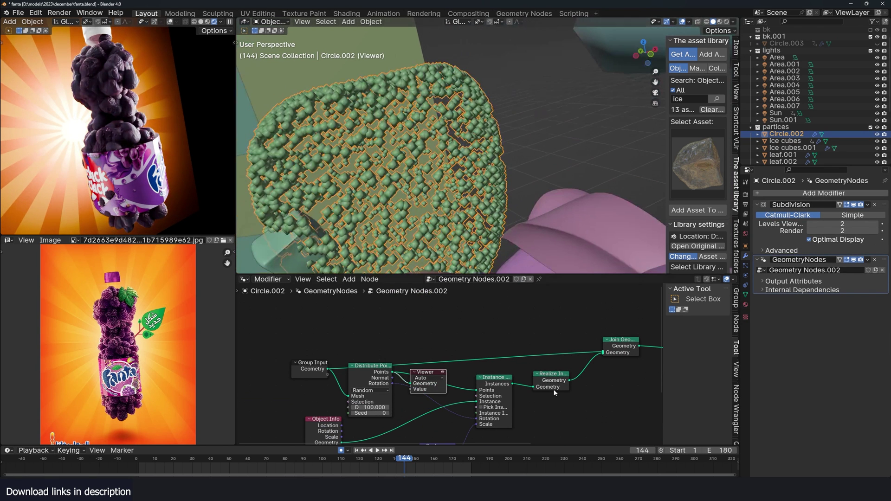
Preview the Instance on Points output through the Viewer node and inspect the whole berry.
{"action": "middle_click_drag", "start_coordinate": [554, 403], "coordinate": [626, 354]}
{"action": "scroll", "coordinate": [626, 354], "scroll_direction": "up", "scroll_amount": 2}
{"action": "left_click", "coordinate": [555, 330], "text": "ctrl+shift"}
{"action": "middle_click_drag", "start_coordinate": [537, 151], "coordinate": [627, 73]}
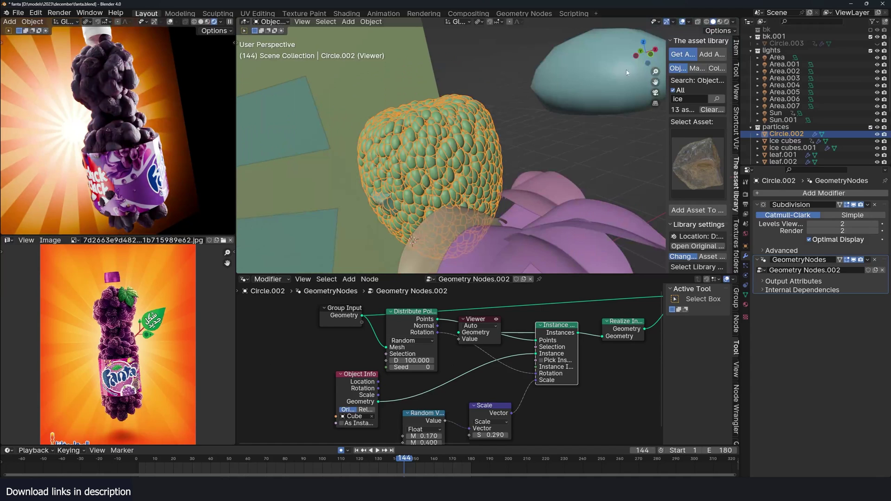
Nudge the Object Info, Distribute Points, Random Value and Scale nodes while reviewing how they feed the instances.
{"action": "middle_click_drag", "start_coordinate": [474, 441], "coordinate": [471, 393]}
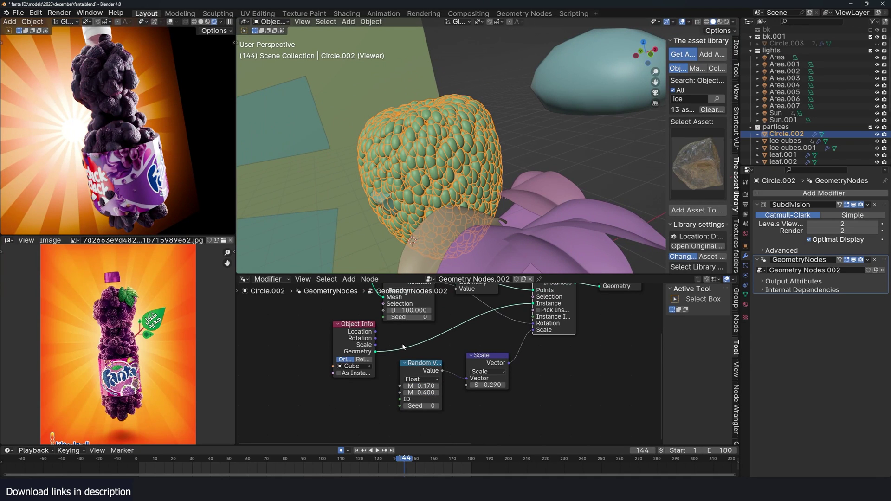
{"action": "left_click_drag", "start_coordinate": [363, 346], "coordinate": [367, 347]}
{"action": "middle_click_drag", "start_coordinate": [509, 319], "coordinate": [488, 345]}
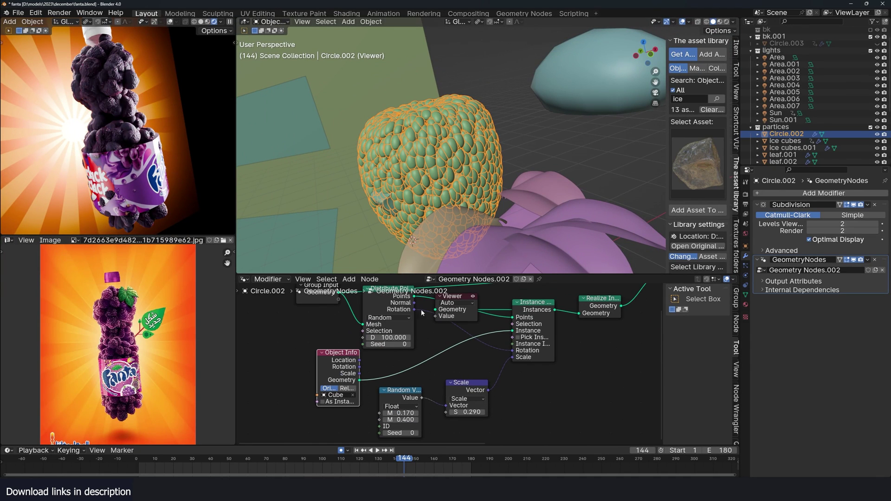
{"action": "left_click_drag", "start_coordinate": [390, 307], "coordinate": [385, 310]}
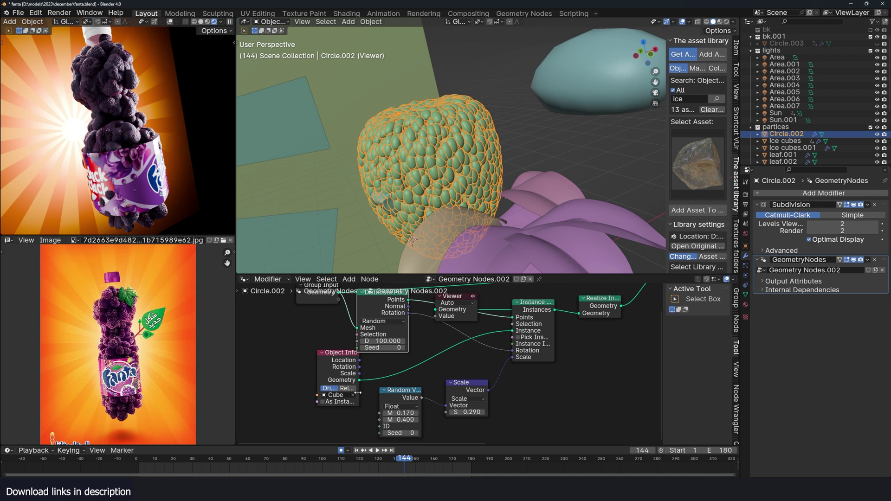
{"action": "left_click_drag", "start_coordinate": [398, 390], "coordinate": [396, 385]}
{"action": "left_click_drag", "start_coordinate": [464, 383], "coordinate": [453, 382]}
Preview the Realize Instances and Join Geometry outputs, and place the Viewer node just after Join Geometry.
{"action": "middle_click_drag", "start_coordinate": [570, 322], "coordinate": [489, 356]}
{"action": "left_click", "coordinate": [517, 339], "text": "ctrl+shift"}
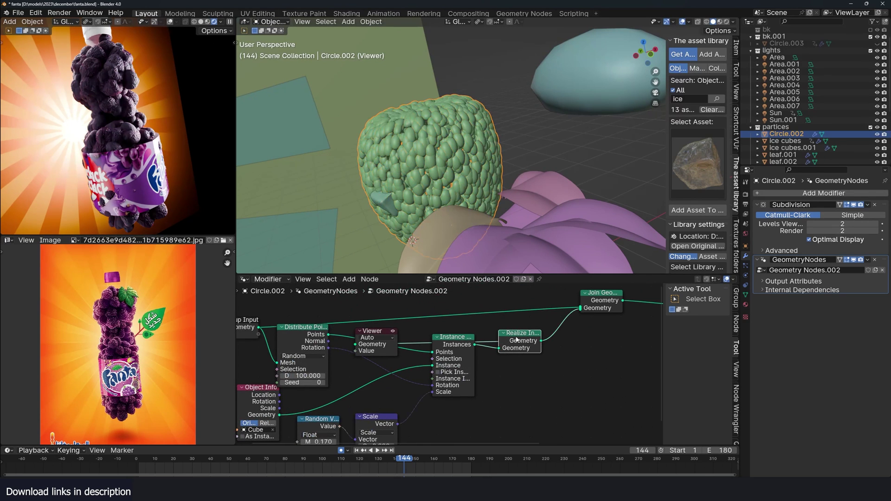
{"action": "middle_click_drag", "start_coordinate": [538, 340], "coordinate": [495, 364]}
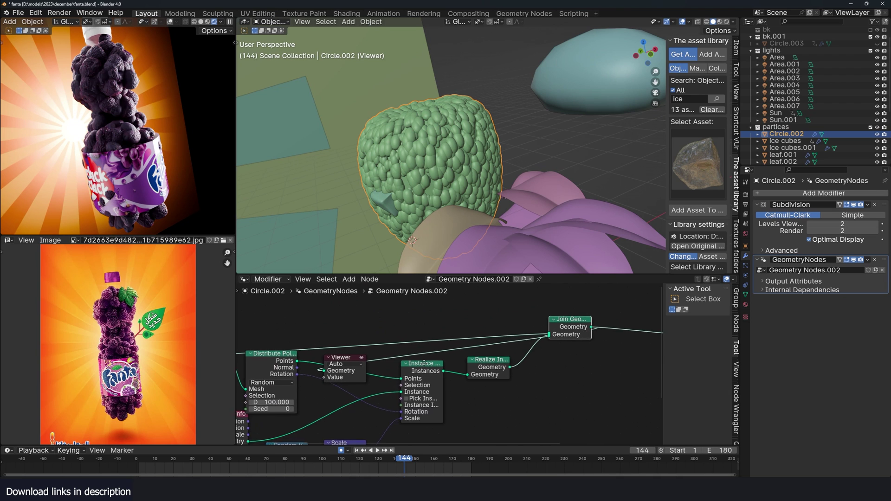
{"action": "scroll", "coordinate": [443, 370], "scroll_direction": "down", "scroll_amount": 3}
{"action": "left_click_drag", "start_coordinate": [370, 360], "coordinate": [588, 357]}
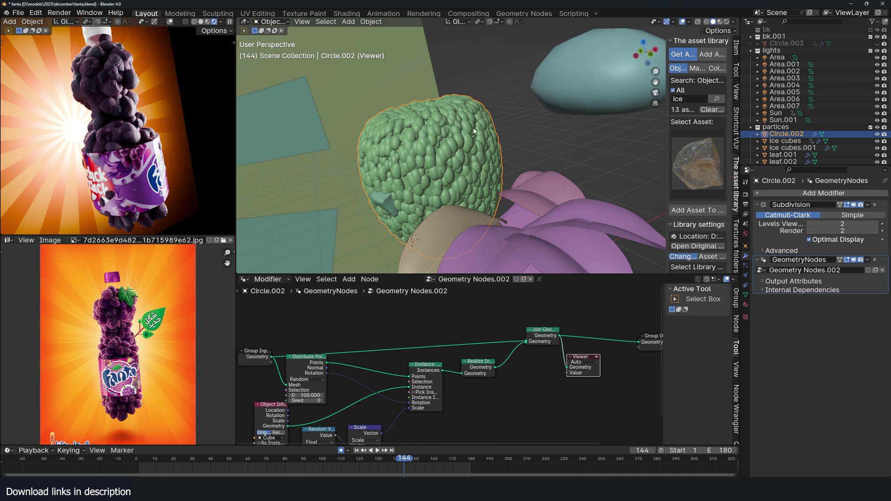
Examine the particle settings of the bottle-filling emitter, covering emission, cache, render instance object and field weights.
{"action": "scroll", "coordinate": [360, 199], "scroll_direction": "down", "scroll_amount": 3}
{"action": "middle_click_drag", "start_coordinate": [355, 202], "coordinate": [488, 198], "text": "shift"}
{"action": "key", "text": "KP_0"}
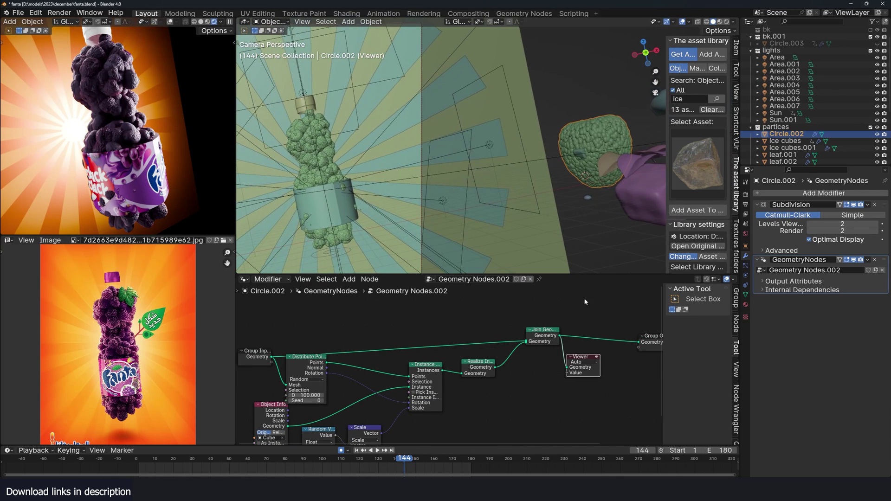
{"action": "left_click", "coordinate": [477, 369]}
{"action": "left_click", "coordinate": [302, 135]}
{"action": "left_click", "coordinate": [745, 266]}
{"action": "scroll", "coordinate": [799, 322], "scroll_direction": "down", "scroll_amount": 10}
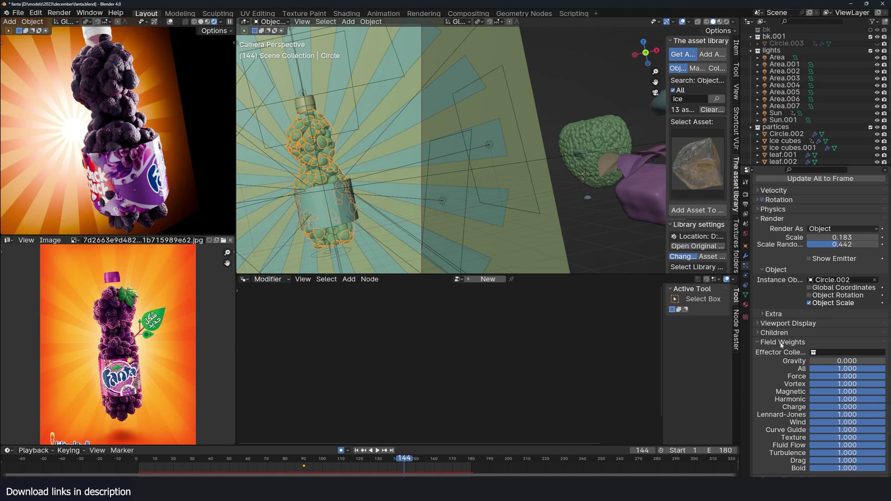
{"action": "scroll", "coordinate": [783, 324], "scroll_direction": "up", "scroll_amount": 4}
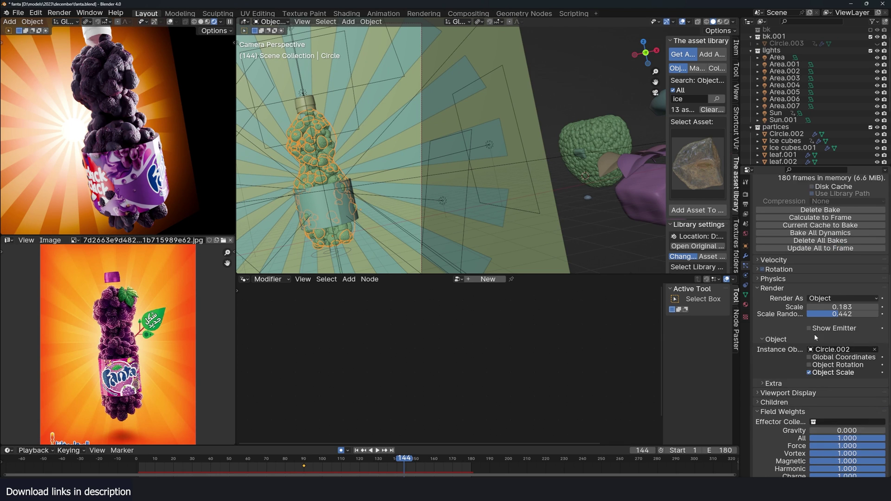
{"action": "scroll", "coordinate": [793, 282], "scroll_direction": "up", "scroll_amount": 10}
{"action": "scroll", "coordinate": [417, 144], "scroll_direction": "up", "scroll_amount": 2}
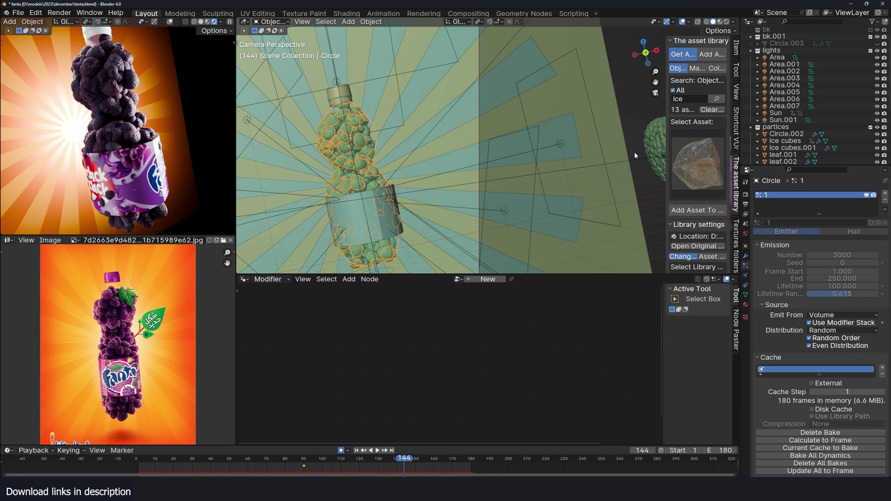
Disable the GeometryNodes modifier's viewport display on the source berry Circle.002 and check the bottle.
{"action": "middle_click_drag", "start_coordinate": [635, 155], "coordinate": [537, 158], "text": "shift"}
{"action": "left_click", "coordinate": [610, 128]}
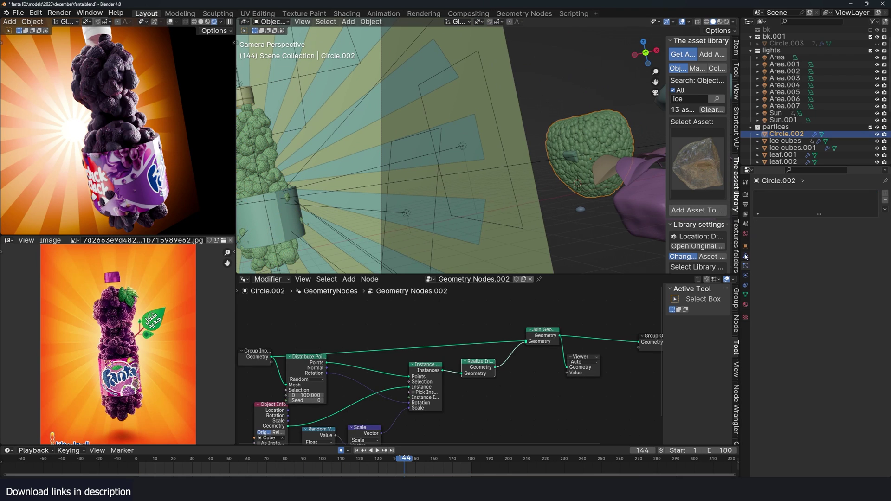
{"action": "left_click", "coordinate": [745, 256]}
{"action": "left_click", "coordinate": [853, 260]}
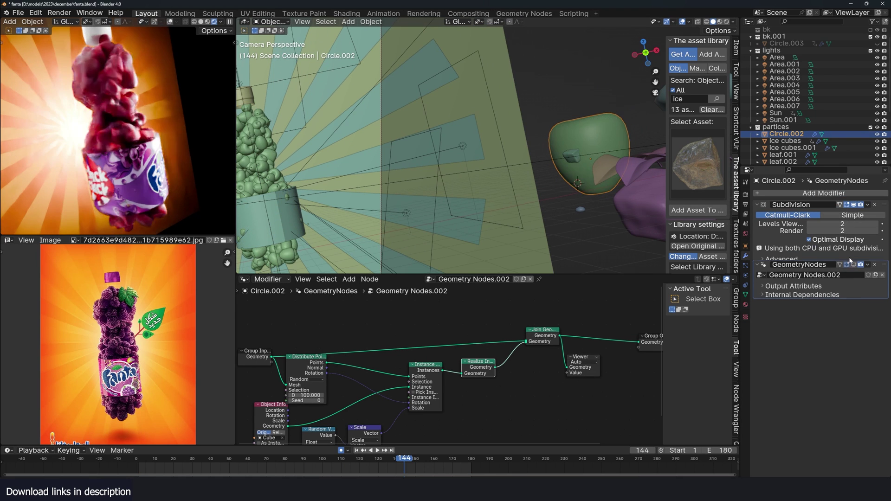
{"action": "middle_click_drag", "start_coordinate": [402, 148], "coordinate": [499, 142], "text": "shift"}
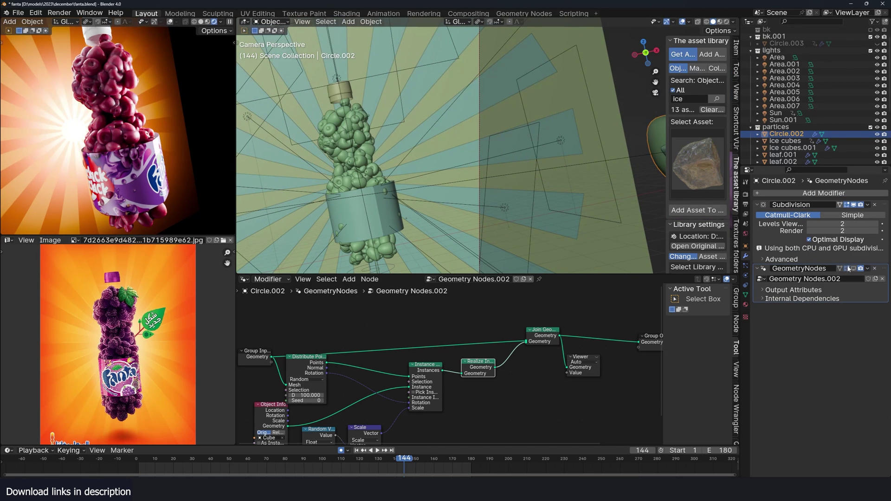
Shrink the window to uncover the rendered animation, and unhide the scattered particles with their emitter Circle.005 selected.
{"action": "left_click", "coordinate": [862, 6]}
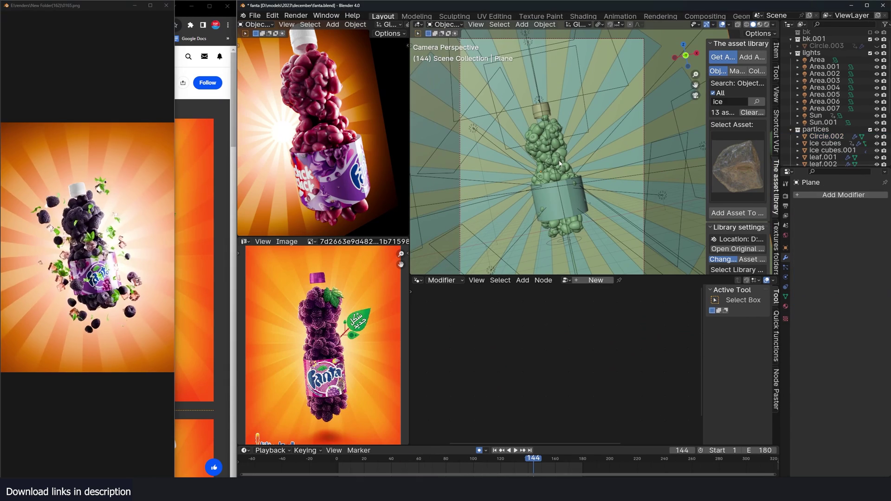
{"action": "left_click", "coordinate": [560, 163]}
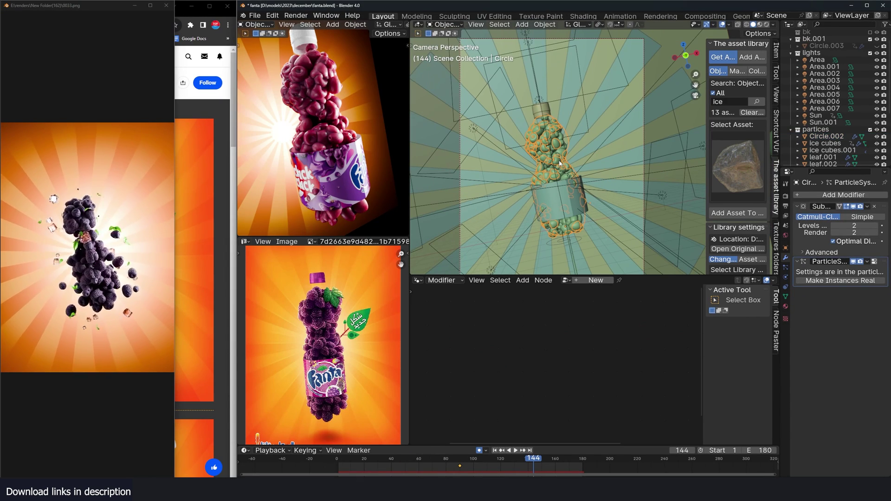
{"action": "scroll", "coordinate": [557, 157], "scroll_direction": "up", "scroll_amount": 4}
{"action": "left_click", "coordinate": [574, 153]}
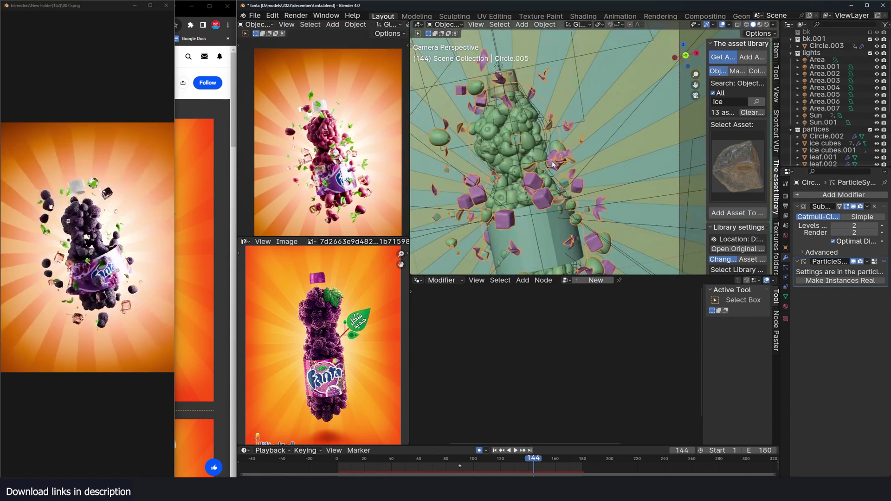
Bring the particle source objects beside the backdrop into view, select leaf.001 and show the viewport in Material Preview shading.
{"action": "scroll", "coordinate": [574, 158], "scroll_direction": "down", "scroll_amount": 8}
{"action": "middle_click_drag", "start_coordinate": [584, 177], "coordinate": [499, 188]}
{"action": "scroll", "coordinate": [568, 167], "scroll_direction": "up", "scroll_amount": 4}
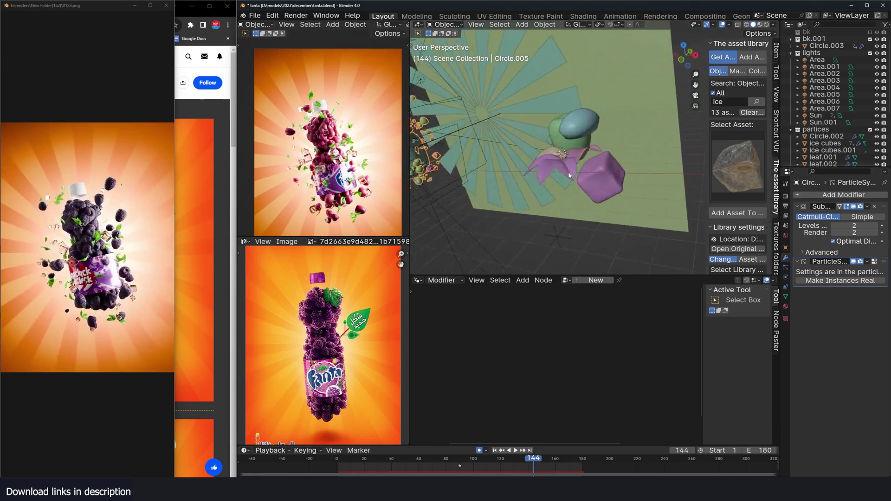
{"action": "middle_click_drag", "start_coordinate": [564, 173], "coordinate": [615, 174]}
{"action": "scroll", "coordinate": [615, 173], "scroll_direction": "up", "scroll_amount": 5}
{"action": "left_click", "coordinate": [611, 172]}
{"action": "scroll", "coordinate": [615, 171], "scroll_direction": "down", "scroll_amount": 6}
{"action": "left_click", "coordinate": [760, 25]}
{"action": "scroll", "coordinate": [650, 123], "scroll_direction": "up", "scroll_amount": 4}
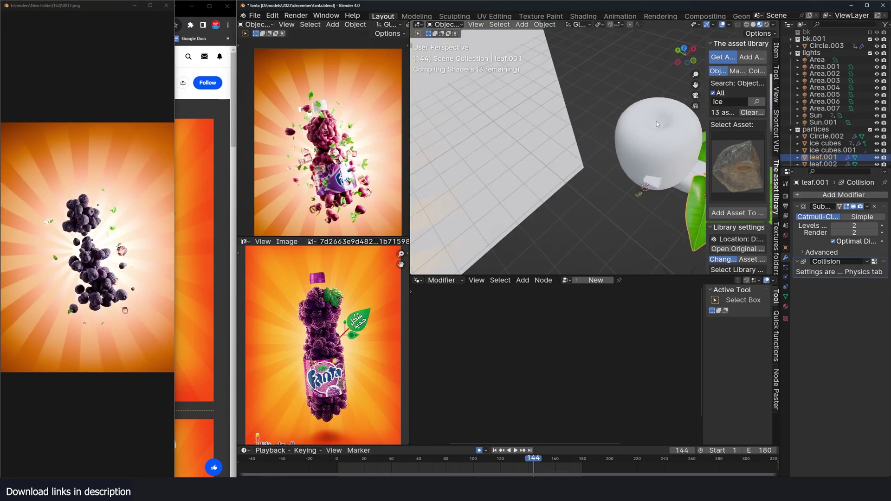
Select the source berry Circle.002, switch the node area to the Shader Editor and examine the berry's material nodes.
{"action": "middle_click_drag", "start_coordinate": [550, 135], "coordinate": [596, 139]}
{"action": "key", "text": "Tab"}
{"action": "key", "text": "Tab"}
{"action": "left_click", "coordinate": [617, 123]}
{"action": "left_click", "coordinate": [528, 98]}
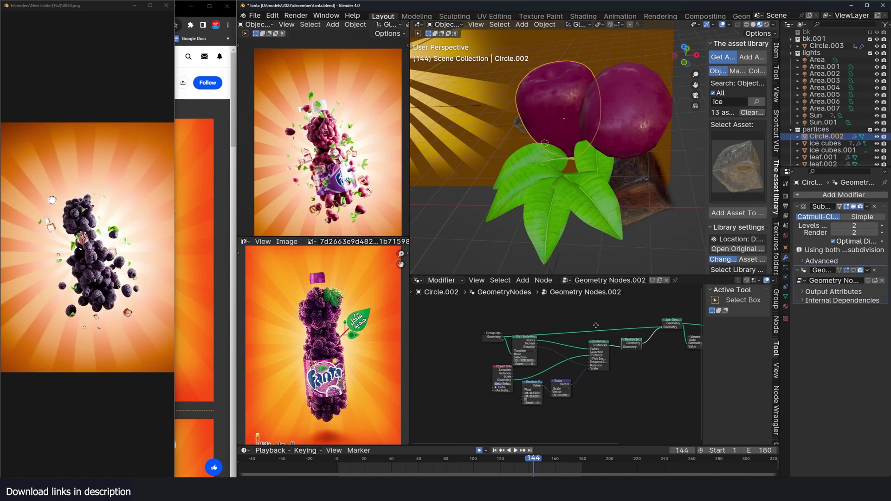
{"action": "left_click", "coordinate": [418, 280]}
{"action": "left_click", "coordinate": [441, 345]}
{"action": "scroll", "coordinate": [439, 345], "scroll_direction": "up", "scroll_amount": 3}
{"action": "middle_click_drag", "start_coordinate": [440, 345], "coordinate": [620, 417]}
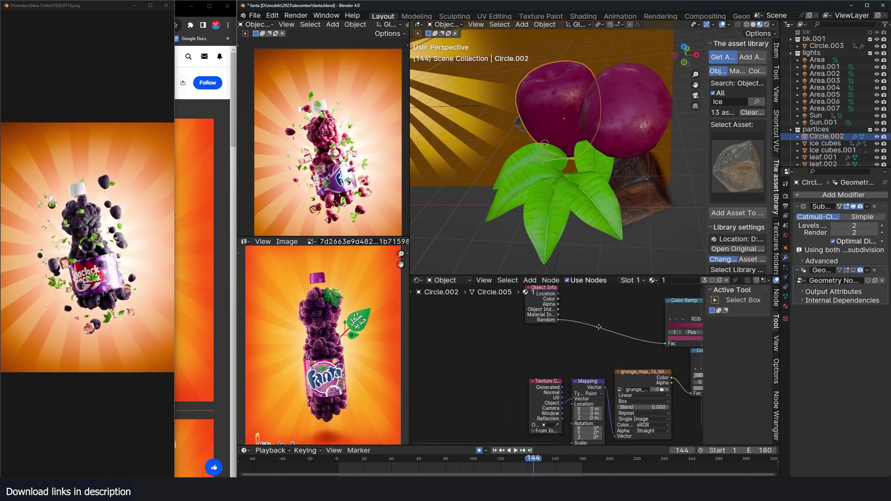
{"action": "middle_click_drag", "start_coordinate": [623, 320], "coordinate": [579, 320]}
Examine the material nodes of leaf.002 and of ice cubes.001, including the ice's noise, bump and glass setup.
{"action": "left_click", "coordinate": [585, 224]}
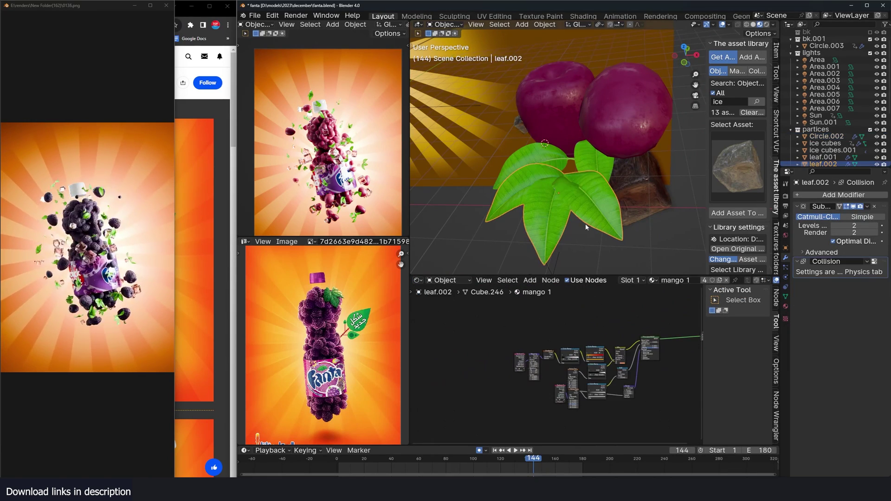
{"action": "middle_click_drag", "start_coordinate": [585, 224], "coordinate": [618, 203]}
{"action": "left_click", "coordinate": [624, 183]}
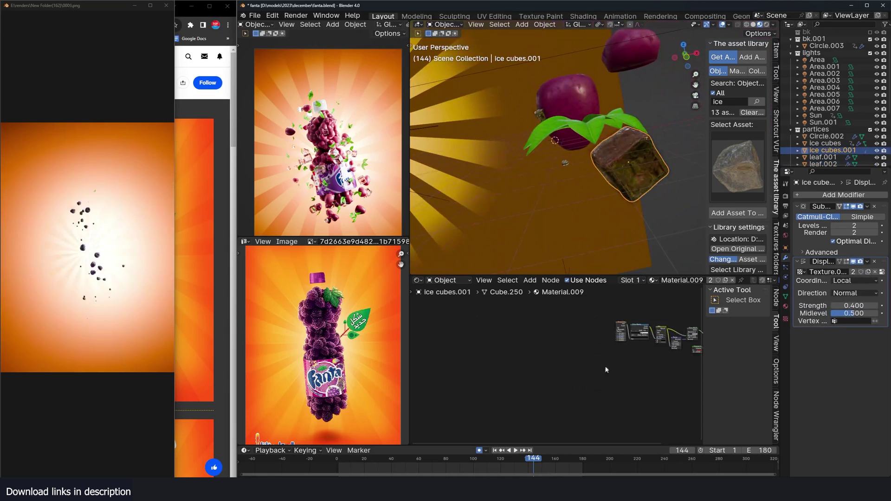
{"action": "scroll", "coordinate": [558, 371], "scroll_direction": "up", "scroll_amount": 3}
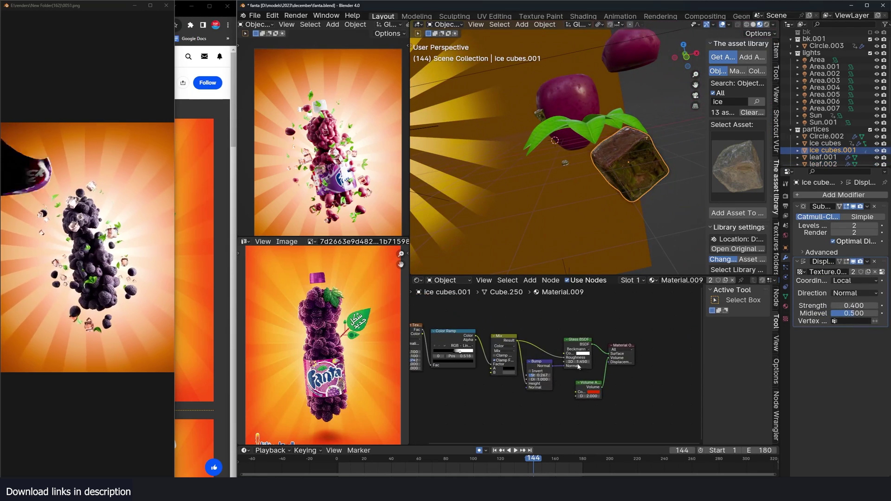
{"action": "scroll", "coordinate": [556, 378], "scroll_direction": "up", "scroll_amount": 3}
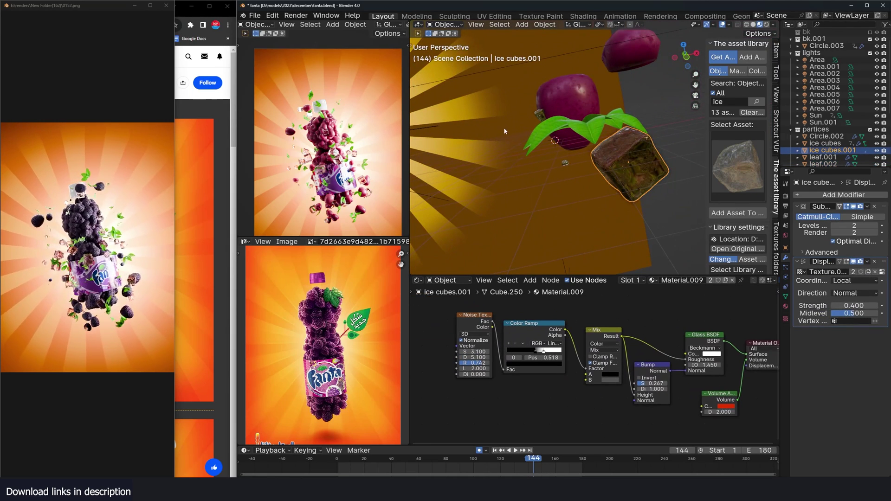
{"action": "scroll", "coordinate": [505, 131], "scroll_direction": "down", "scroll_amount": 3}
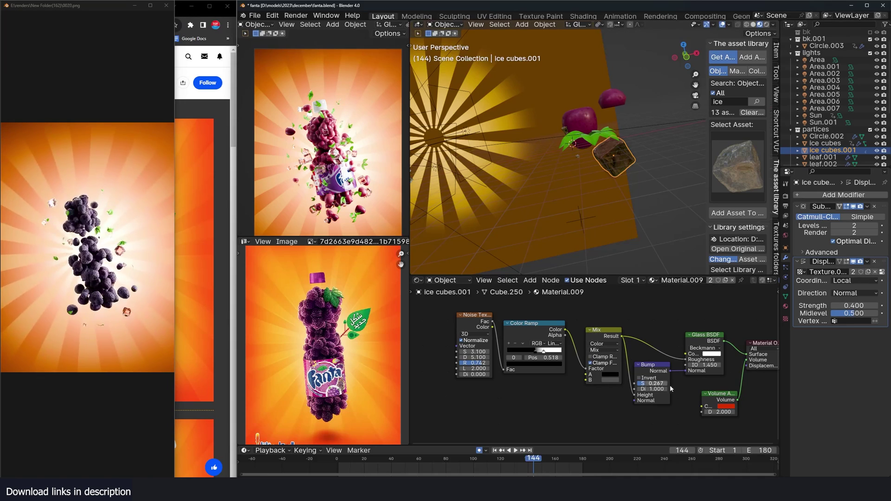
Return to the camera view and examine the scattered-particle emitter's emission, cache, physics and velocity settings.
{"action": "key", "text": "KP_0"}
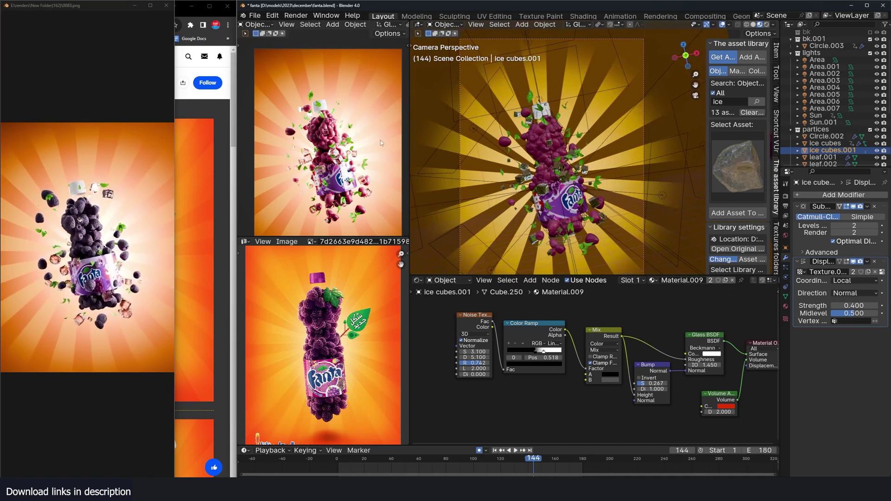
{"action": "scroll", "coordinate": [520, 148], "scroll_direction": "up", "scroll_amount": 3}
{"action": "left_click", "coordinate": [447, 134]}
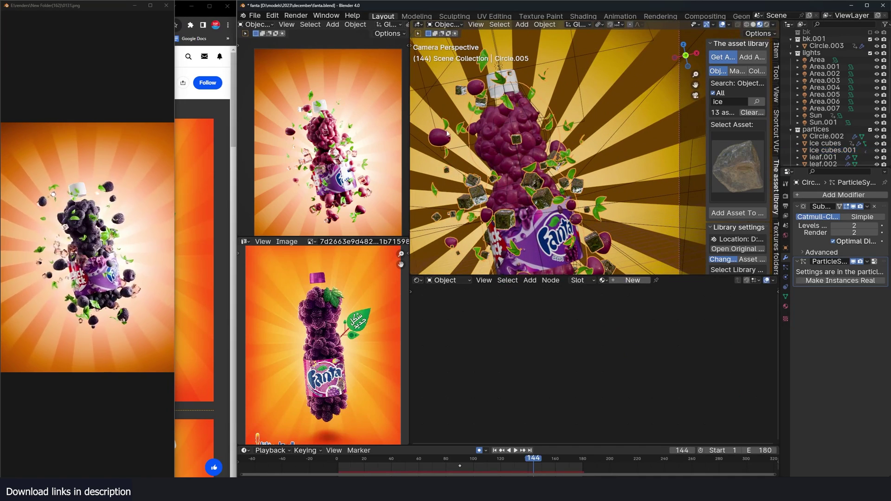
{"action": "left_click", "coordinate": [785, 267]}
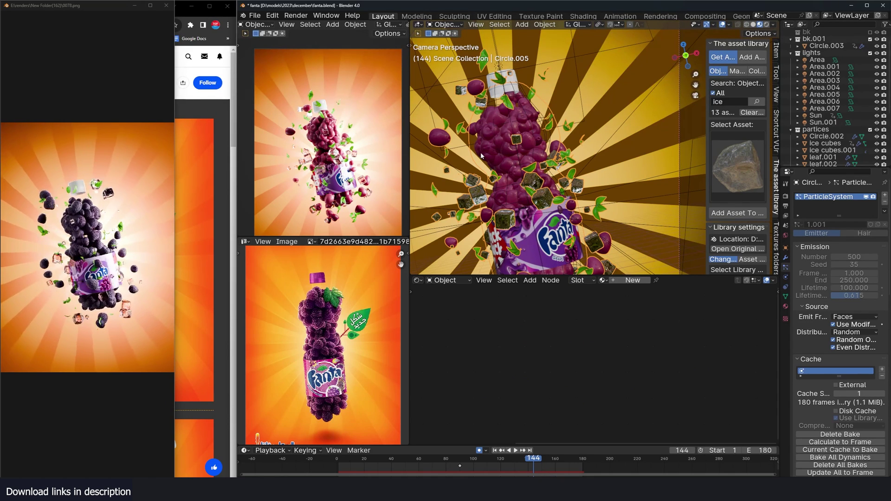
{"action": "left_click", "coordinate": [800, 247]}
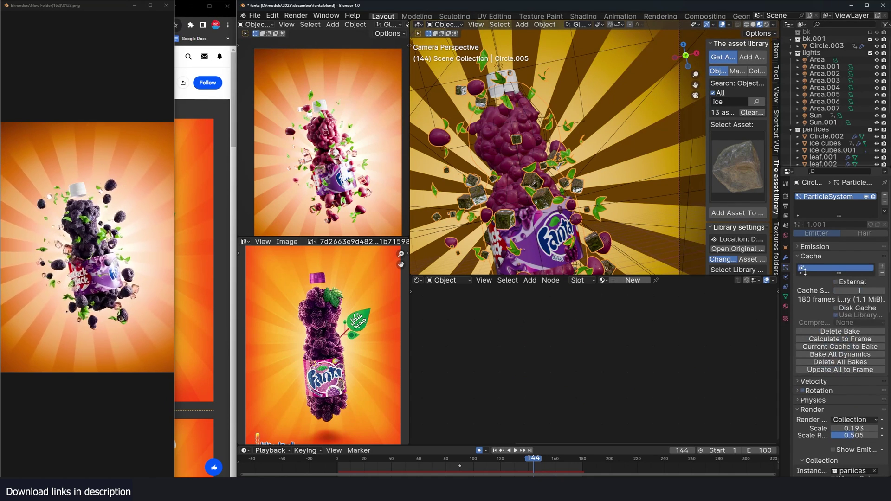
{"action": "left_click", "coordinate": [812, 256]}
{"action": "left_click", "coordinate": [815, 284]}
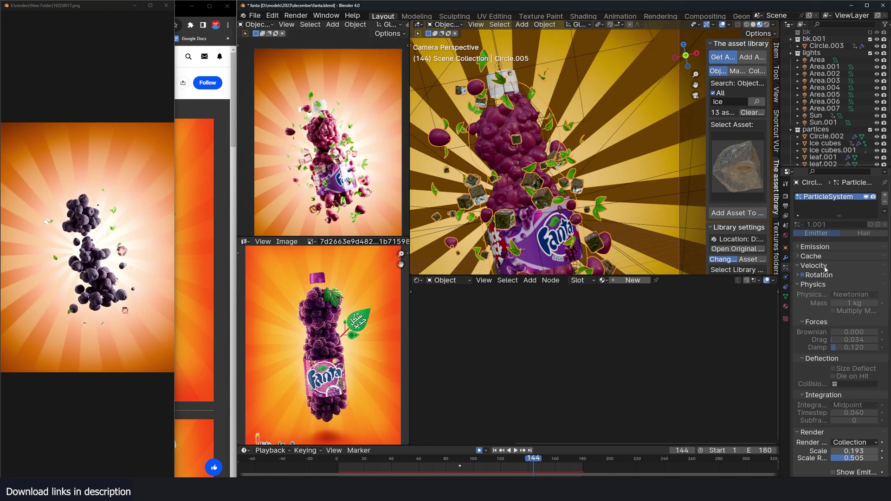
{"action": "left_click", "coordinate": [813, 265]}
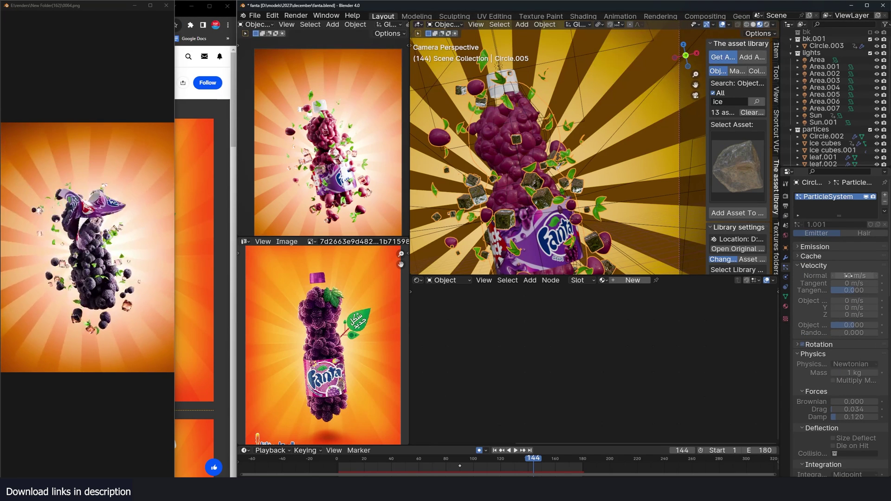
{"action": "left_click", "coordinate": [813, 265]}
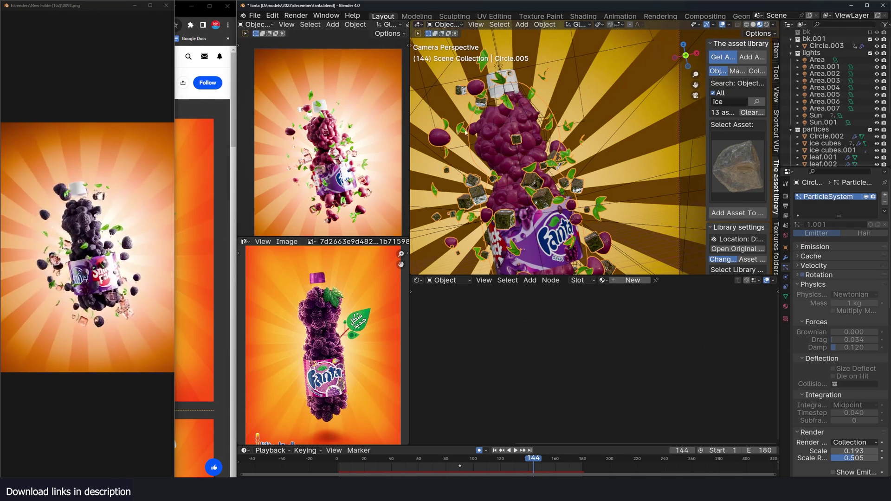
Examine the emitter's collection render settings alongside the source objects standing beside the backdrop.
{"action": "scroll", "coordinate": [498, 140], "scroll_direction": "down", "scroll_amount": 4}
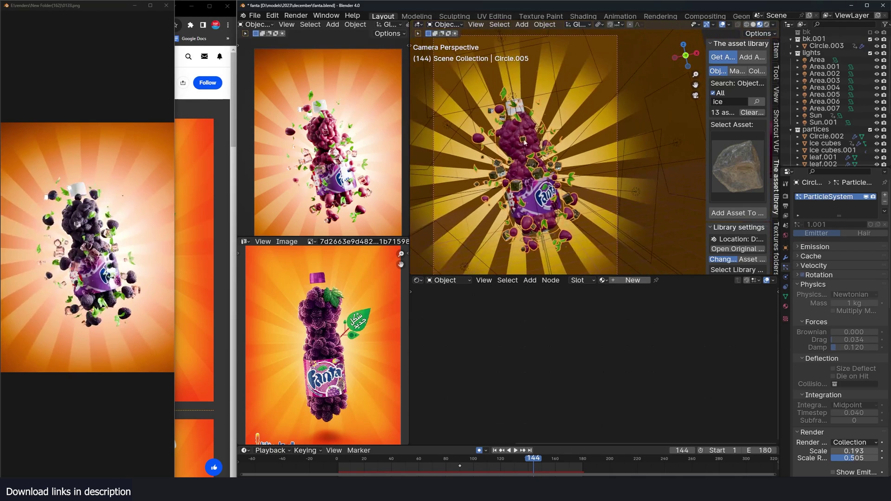
{"action": "middle_click_drag", "start_coordinate": [650, 171], "coordinate": [538, 204], "text": "shift"}
{"action": "scroll", "coordinate": [580, 191], "scroll_direction": "down", "scroll_amount": 4}
{"action": "scroll", "coordinate": [508, 182], "scroll_direction": "up", "scroll_amount": 2}
{"action": "middle_click_drag", "start_coordinate": [638, 181], "coordinate": [615, 132], "text": "shift"}
{"action": "left_click", "coordinate": [577, 194]}
{"action": "left_click", "coordinate": [597, 198]}
{"action": "key", "text": "KP_0"}
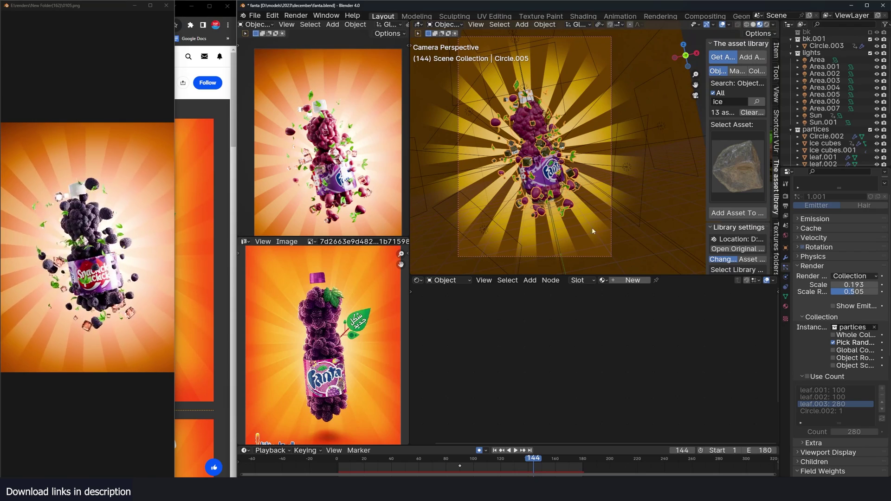
Select the Turbulence force field below the bottle and inspect its placement from several angles.
{"action": "middle_click_drag", "start_coordinate": [577, 232], "coordinate": [511, 216], "text": "shift"}
{"action": "scroll", "coordinate": [511, 217], "scroll_direction": "up", "scroll_amount": 4}
{"action": "left_click", "coordinate": [526, 217]}
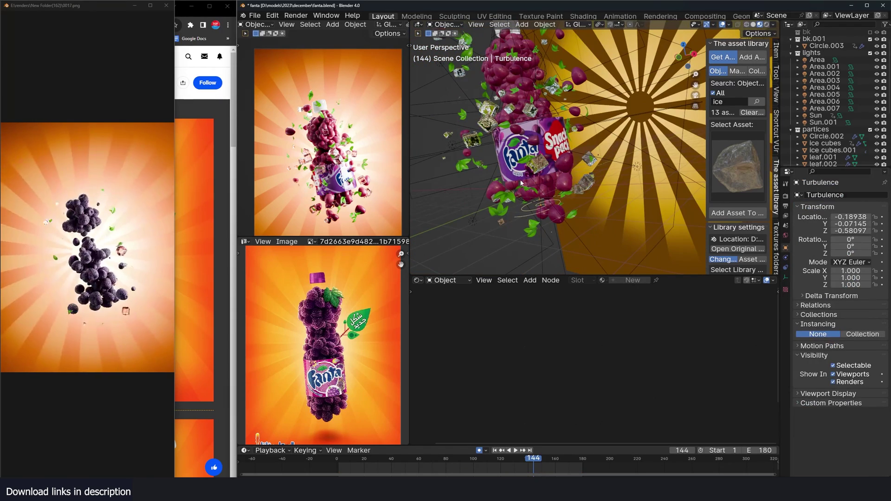
{"action": "middle_click_drag", "start_coordinate": [521, 183], "coordinate": [547, 101]}
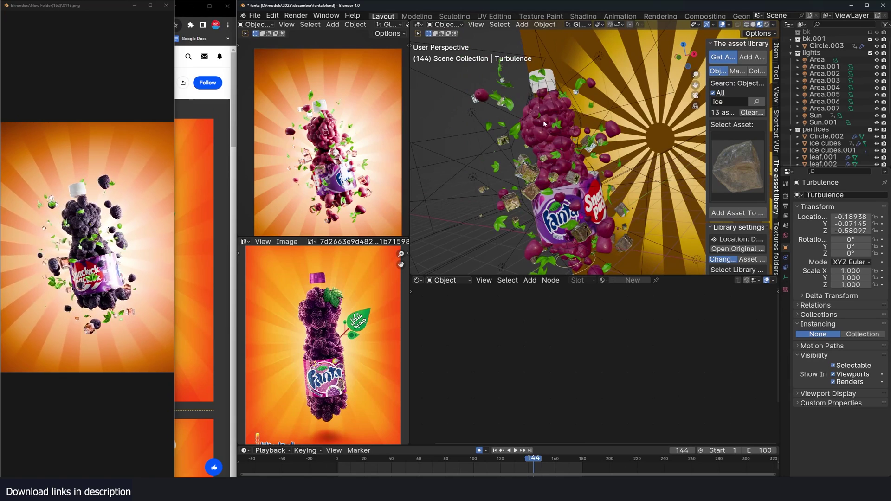
{"action": "scroll", "coordinate": [570, 167], "scroll_direction": "down", "scroll_amount": 3}
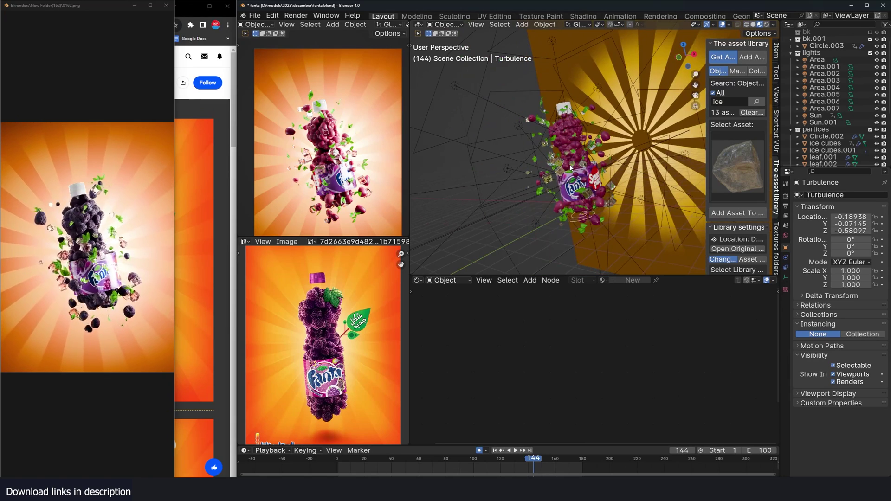
{"action": "middle_click_drag", "start_coordinate": [570, 167], "coordinate": [618, 175]}
{"action": "key", "text": "KP_0"}
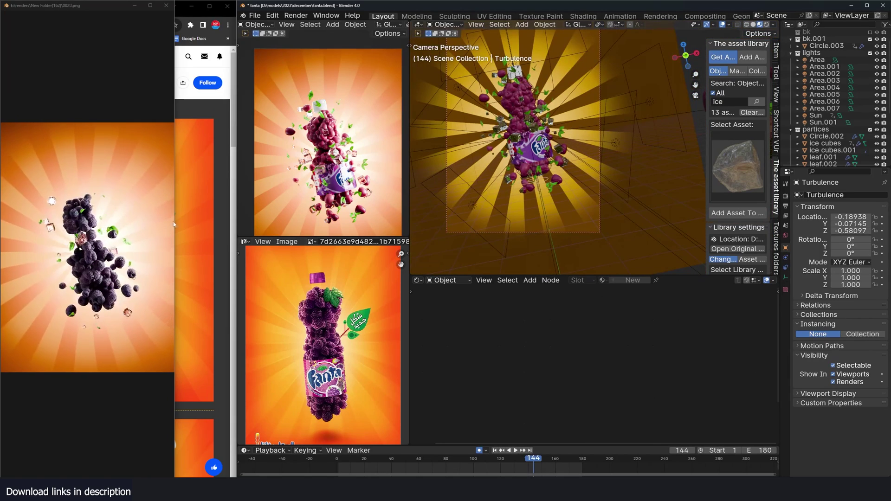
Reselect the scattered-particle emitter and examine its field weights and the size influence and color ramp of its texture.
{"action": "scroll", "coordinate": [500, 122], "scroll_direction": "up", "scroll_amount": 3}
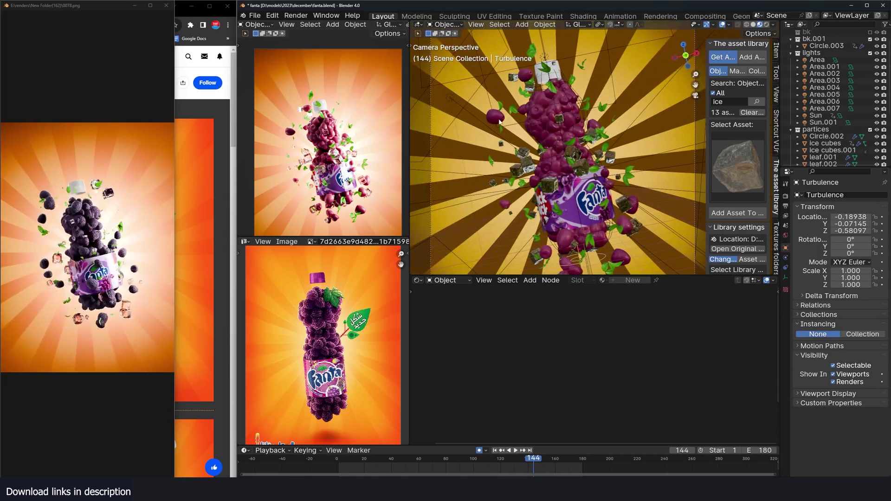
{"action": "left_click", "coordinate": [500, 121]}
{"action": "left_click", "coordinate": [786, 268]}
{"action": "scroll", "coordinate": [829, 422], "scroll_direction": "down", "scroll_amount": 10}
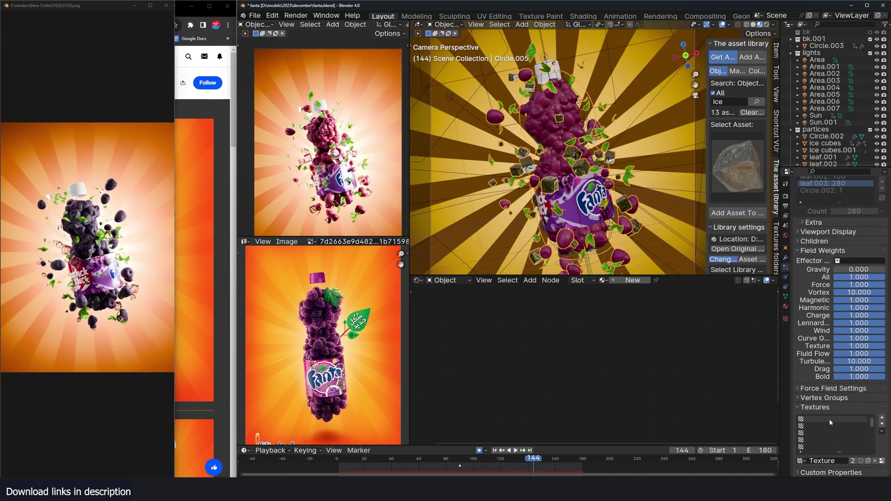
{"action": "scroll", "coordinate": [831, 423], "scroll_direction": "up", "scroll_amount": 1}
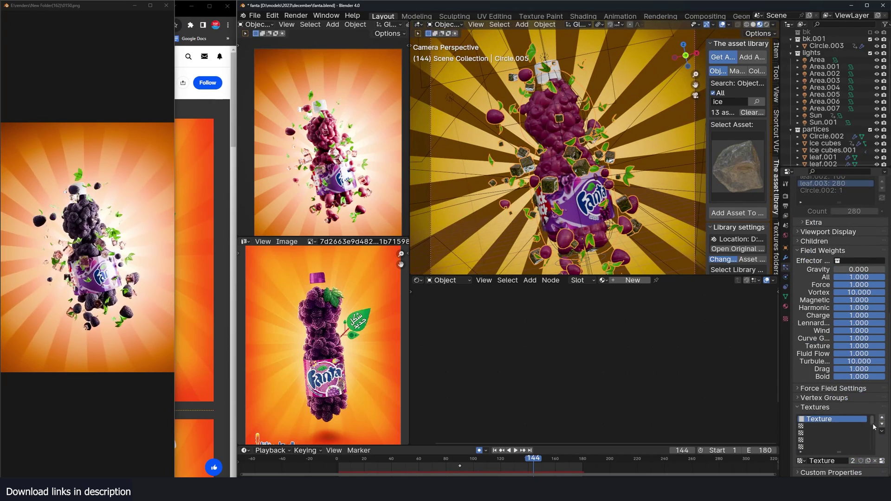
{"action": "left_click", "coordinate": [884, 461]}
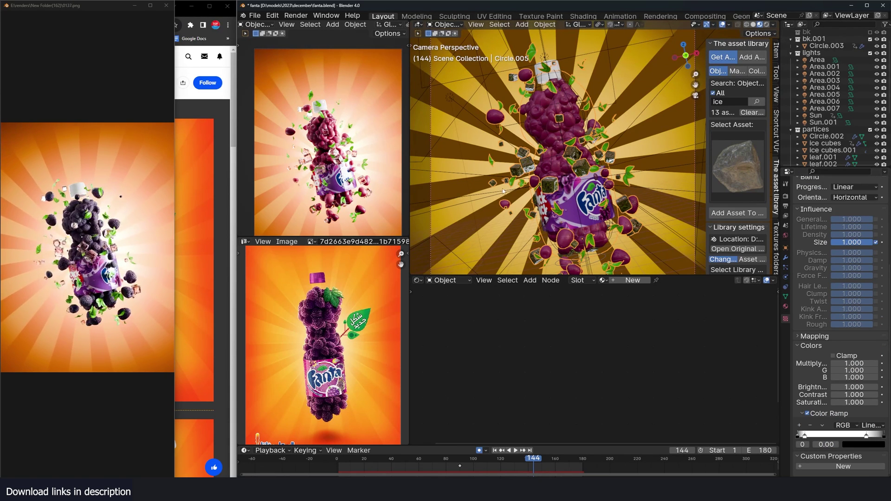
{"action": "scroll", "coordinate": [579, 238], "scroll_direction": "up", "scroll_amount": 2}
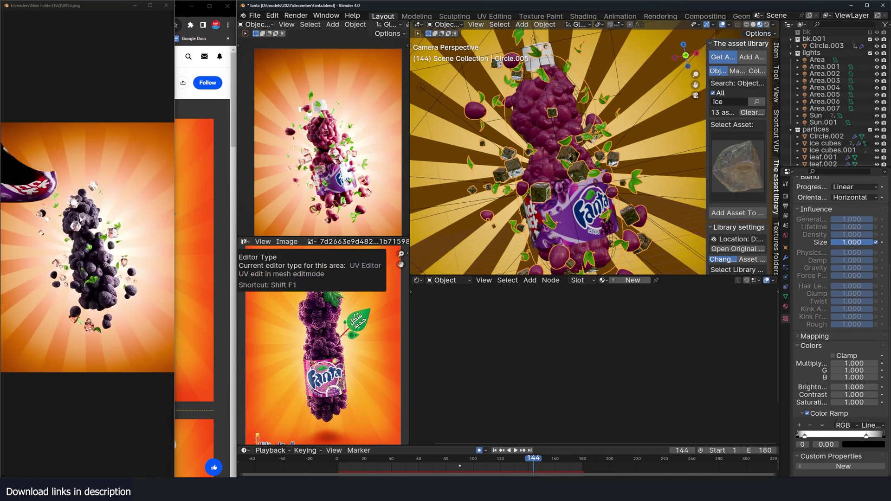
{"action": "scroll", "coordinate": [576, 151], "scroll_direction": "down", "scroll_amount": 2}
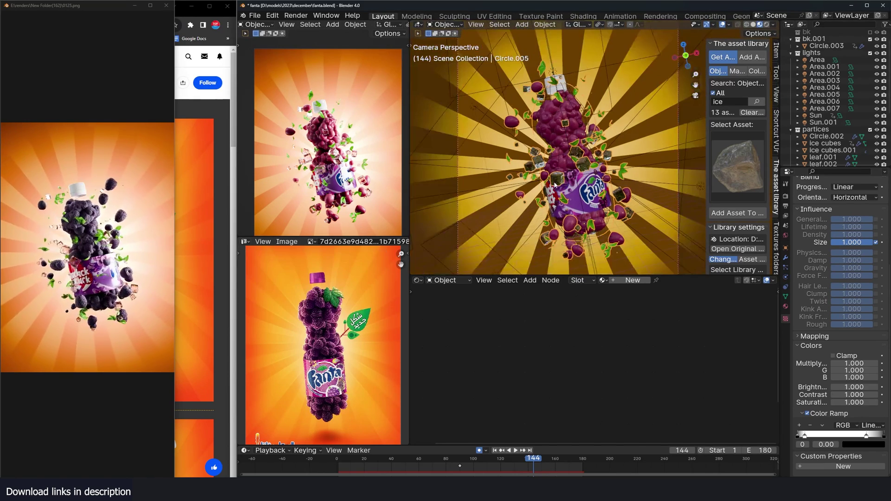
Select ice cubes.001 and examine its Subdivision and Displace modifiers together with its glass material nodes.
{"action": "middle_click_drag", "start_coordinate": [678, 171], "coordinate": [592, 182], "text": "shift"}
{"action": "scroll", "coordinate": [593, 184], "scroll_direction": "up", "scroll_amount": 5}
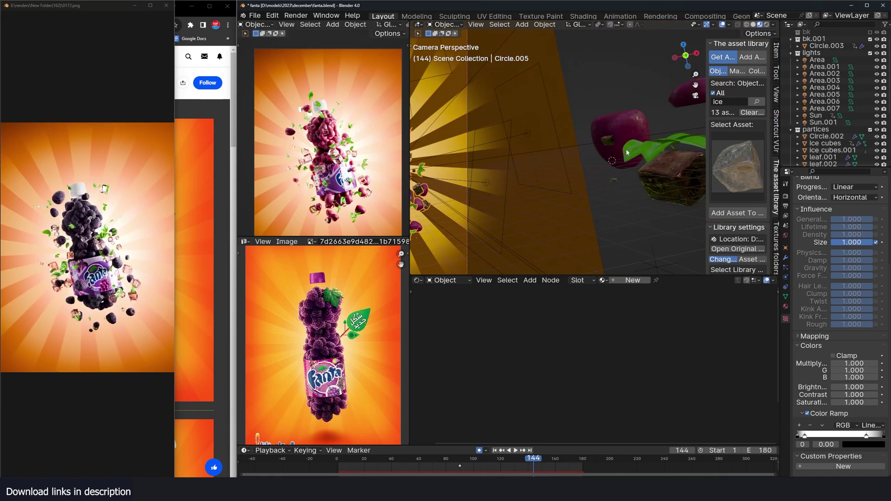
{"action": "left_click", "coordinate": [682, 205]}
{"action": "left_click", "coordinate": [785, 258]}
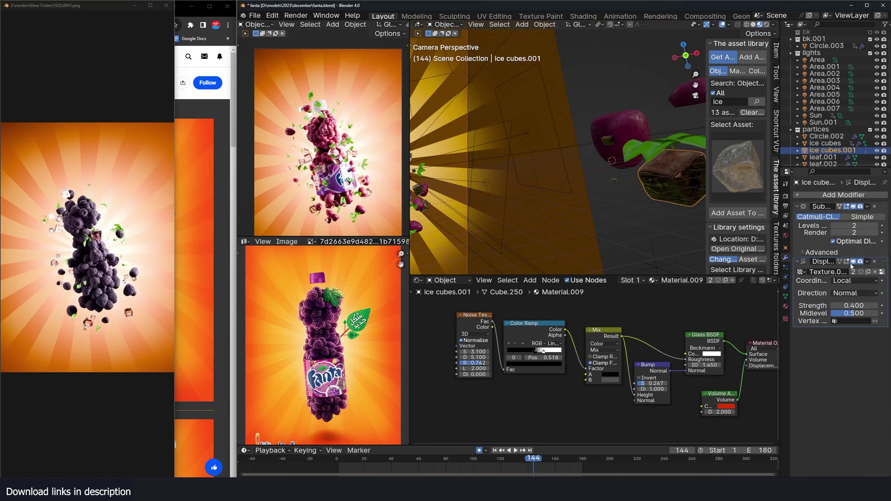
{"action": "middle_click_drag", "start_coordinate": [563, 400], "coordinate": [567, 401]}
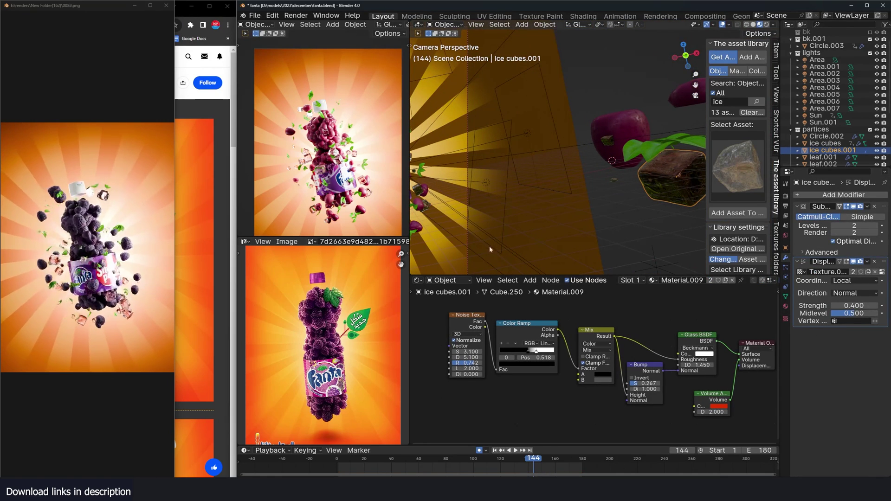
Select the ray-burst object in front of the backdrop and examine its rays material nodes.
{"action": "left_click", "coordinate": [451, 133]}
{"action": "middle_click_drag", "start_coordinate": [451, 133], "coordinate": [519, 169], "text": "shift"}
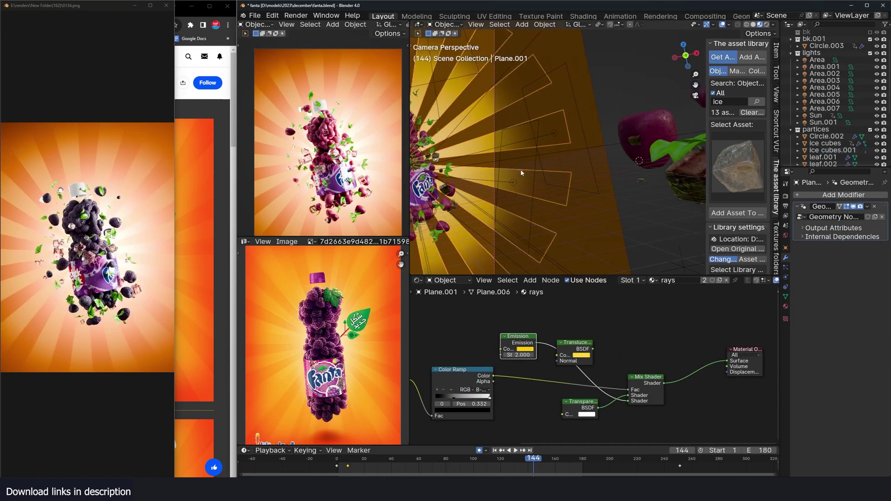
{"action": "scroll", "coordinate": [529, 358], "scroll_direction": "down", "scroll_amount": 1}
{"action": "middle_click_drag", "start_coordinate": [528, 358], "coordinate": [602, 338]}
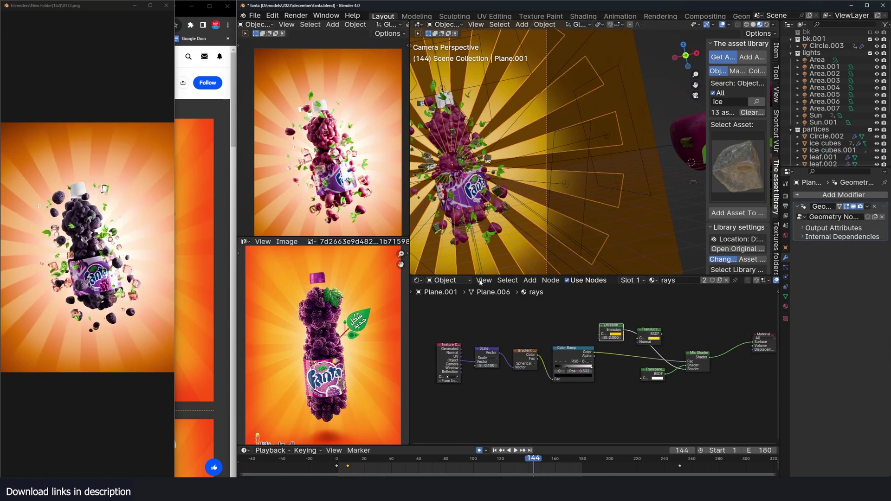
Display the ray-burst object's geometry node tree and isolate the object in local view.
{"action": "left_click", "coordinate": [432, 281]}
{"action": "left_click", "coordinate": [416, 280]}
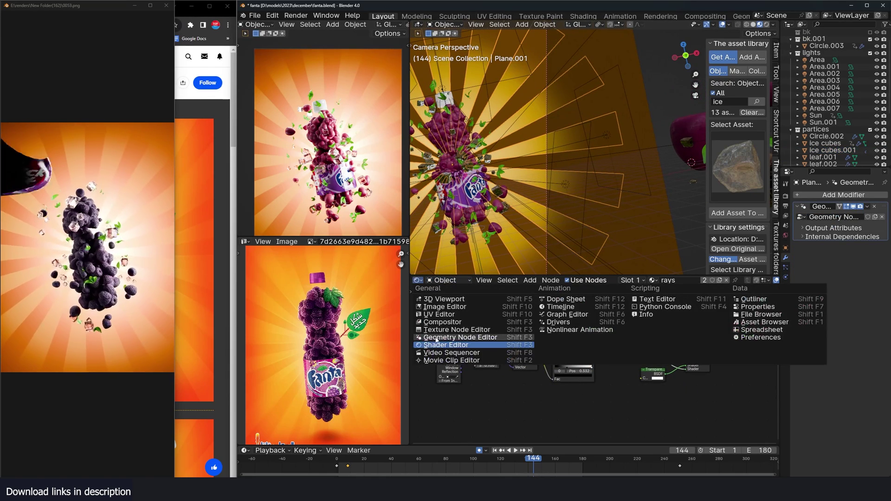
{"action": "left_click", "coordinate": [452, 339]}
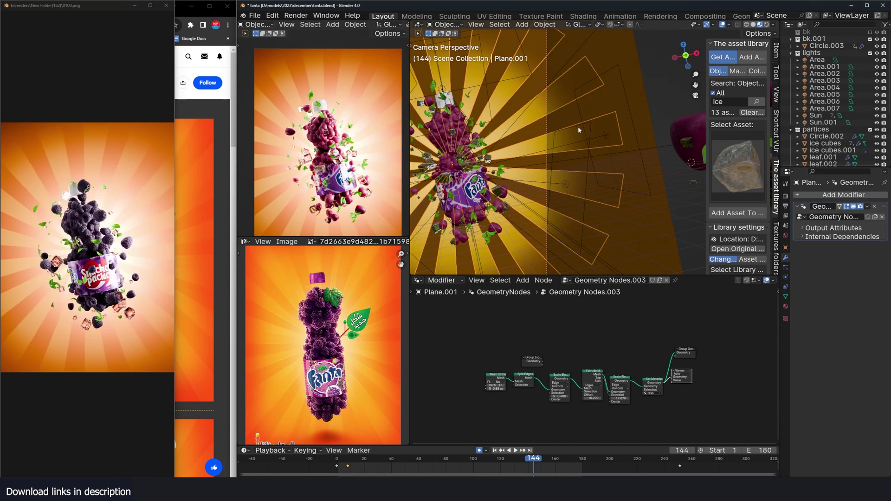
{"action": "key", "text": "KP_Divide"}
{"action": "scroll", "coordinate": [623, 124], "scroll_direction": "up", "scroll_amount": 2}
{"action": "scroll", "coordinate": [526, 379], "scroll_direction": "up", "scroll_amount": 5}
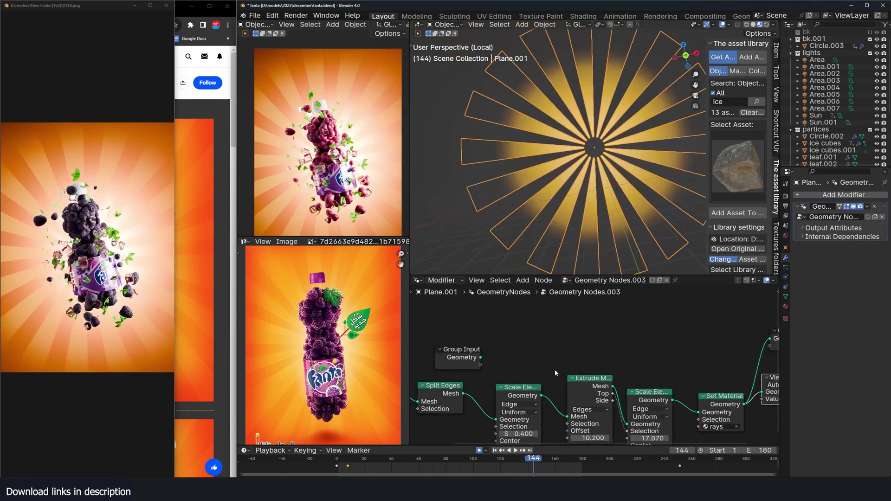
Preview the Mesh Circle, Split Edges and first Scale Elements nodes in turn, trying a different edge scale and undoing it.
{"action": "left_click", "coordinate": [458, 371], "text": "ctrl+shift"}
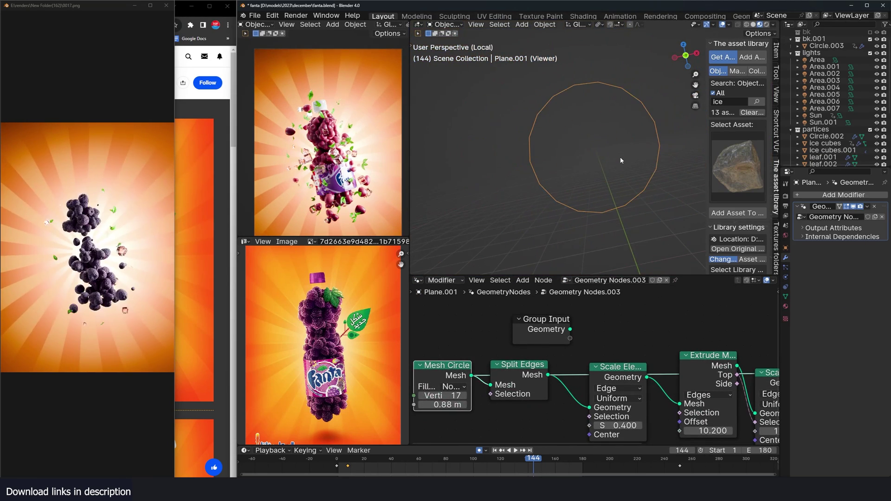
{"action": "left_click", "coordinate": [536, 370], "text": "ctrl+shift"}
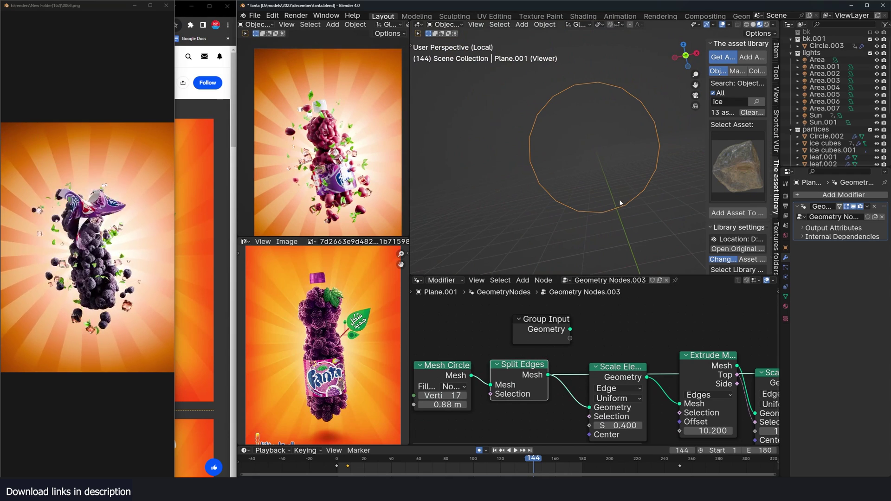
{"action": "middle_click_drag", "start_coordinate": [608, 207], "coordinate": [579, 171]}
{"action": "left_click", "coordinate": [627, 378], "text": "ctrl+shift"}
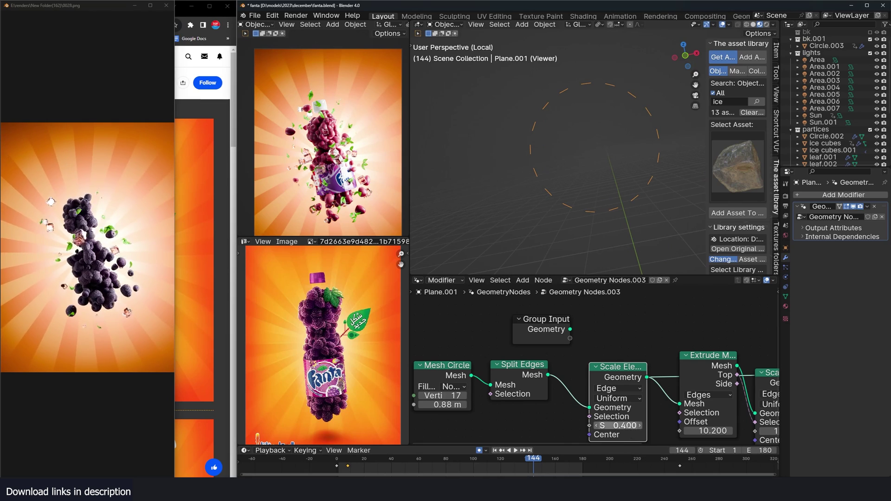
{"action": "mouse_move", "coordinate": [624, 425]}
{"action": "left_mouse_down"}
{"action": "mouse_move", "coordinate": [611, 425]}
{"action": "mouse_move", "coordinate": [639, 426]}
{"action": "left_mouse_up"}
{"action": "key", "text": "ctrl+z"}
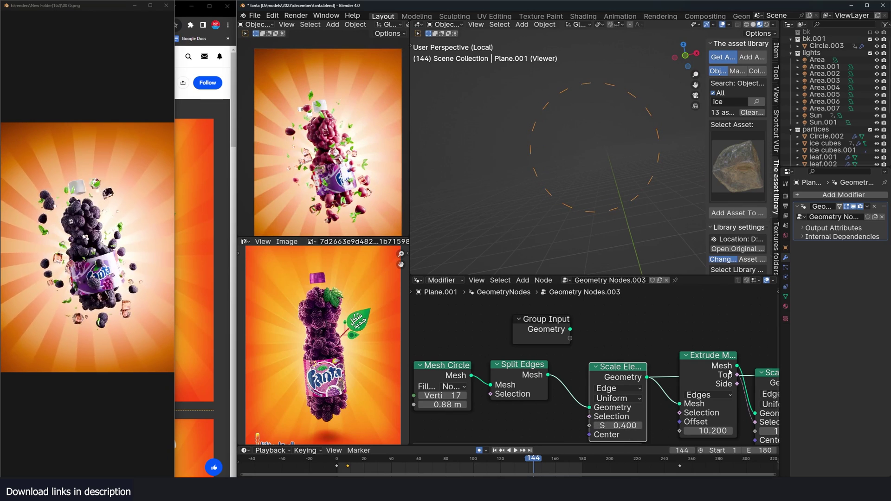
Preview the output of the Extrude Mesh node and the second Scale Elements node on the rays.
{"action": "left_click", "coordinate": [722, 369], "text": "ctrl+shift"}
{"action": "scroll", "coordinate": [721, 390], "scroll_direction": "down", "scroll_amount": 4}
{"action": "middle_click_drag", "start_coordinate": [719, 404], "coordinate": [637, 398]}
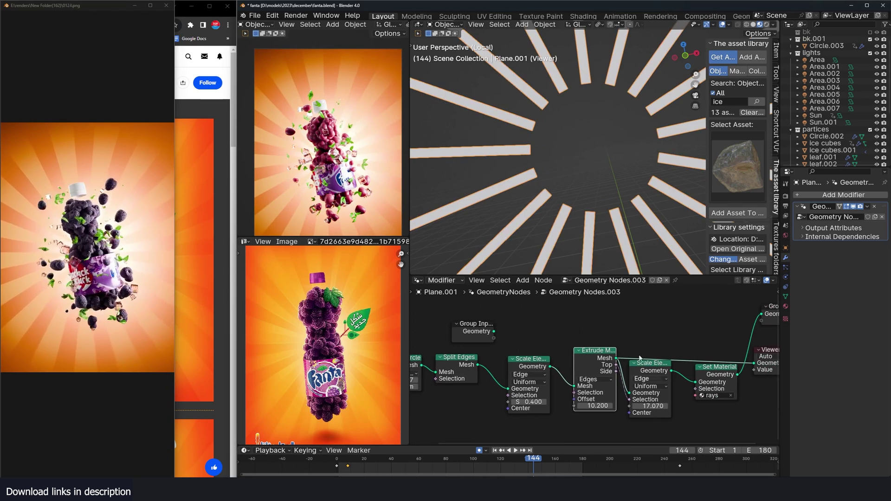
{"action": "scroll", "coordinate": [537, 142], "scroll_direction": "down", "scroll_amount": 9}
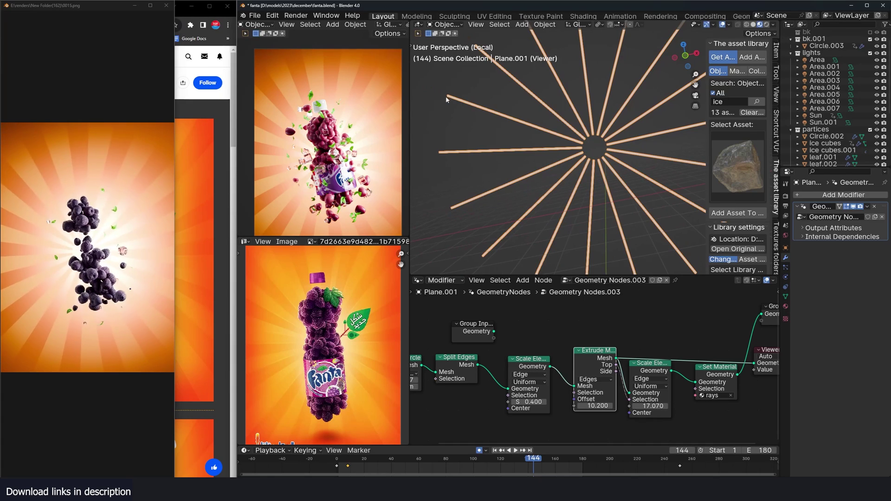
{"action": "middle_click_drag", "start_coordinate": [649, 367], "coordinate": [596, 352]}
{"action": "left_click", "coordinate": [600, 352], "text": "ctrl+shift"}
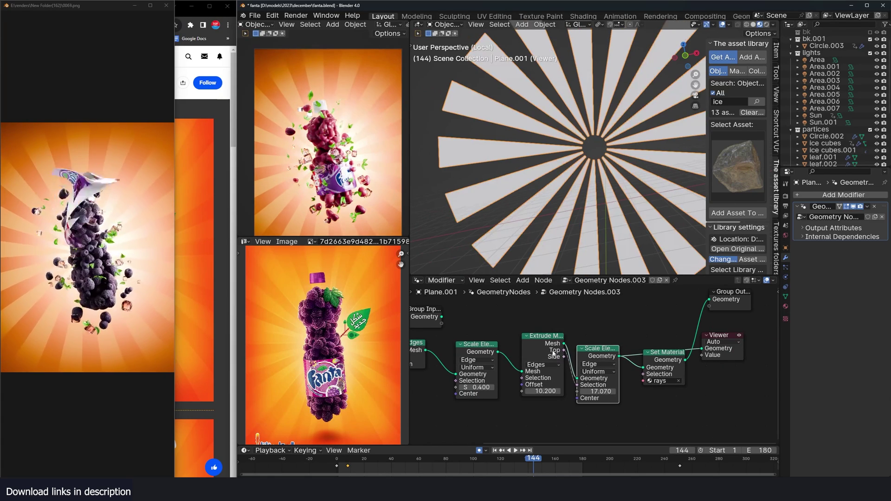
{"action": "left_click", "coordinate": [671, 361], "text": "ctrl+shift"}
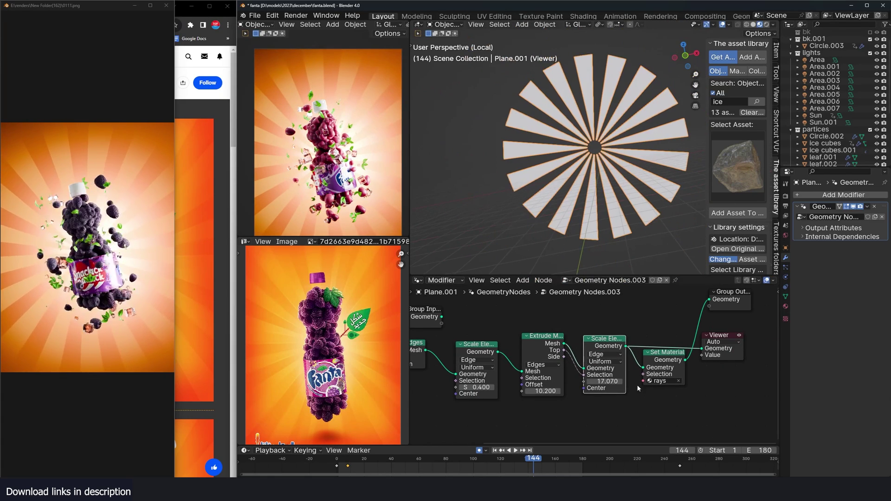
{"action": "middle_click_drag", "start_coordinate": [672, 361], "coordinate": [607, 355]}
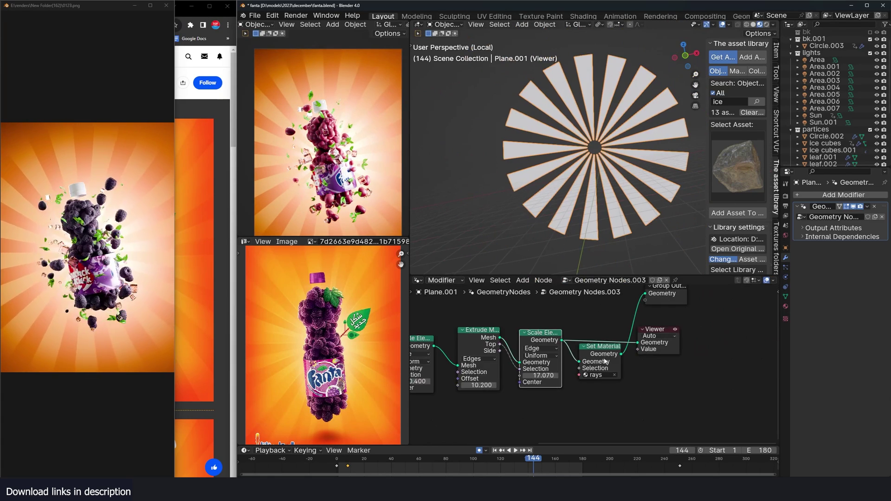
Delete the Translucent BSDF from the rays material and move the Transparent BSDF closer to the Color Ramp.
{"action": "left_click", "coordinate": [418, 281]}
{"action": "left_click", "coordinate": [445, 352]}
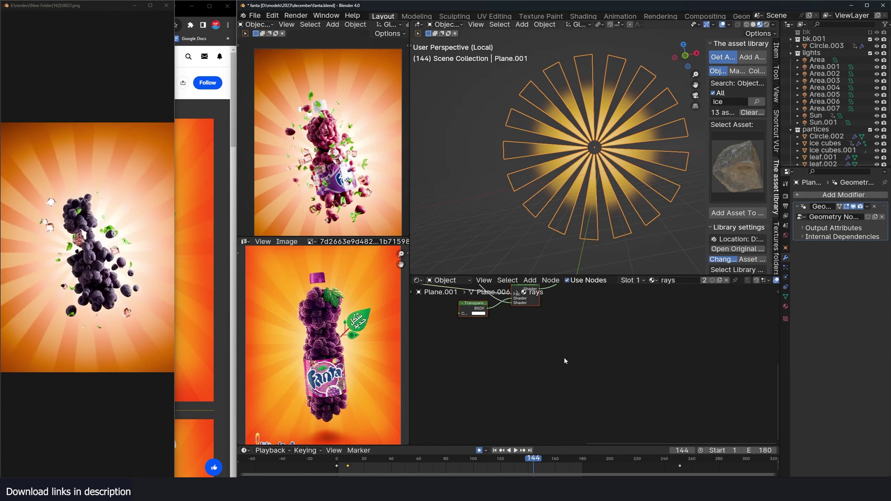
{"action": "key", "text": "Home"}
{"action": "left_click", "coordinate": [599, 382]}
{"action": "scroll", "coordinate": [599, 371], "scroll_direction": "up", "scroll_amount": 9}
{"action": "left_click", "coordinate": [658, 335]}
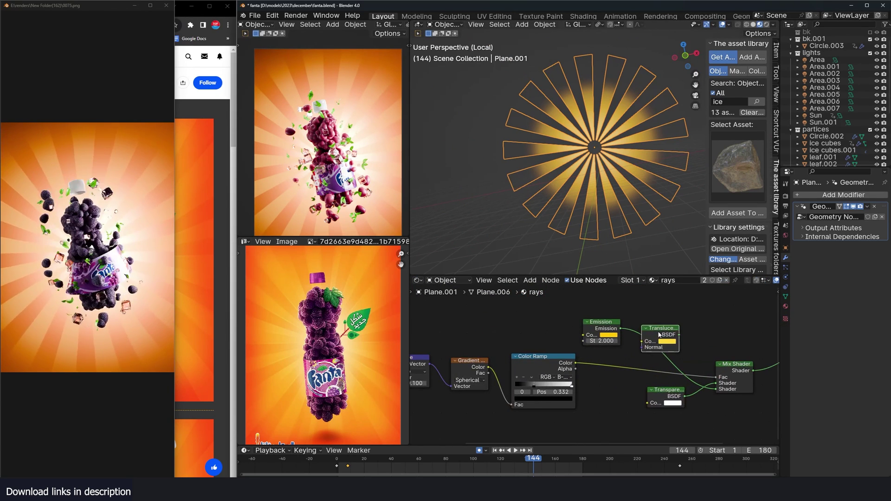
{"action": "key", "text": "x"}
{"action": "middle_click_drag", "start_coordinate": [677, 374], "coordinate": [663, 367]}
{"action": "left_click_drag", "start_coordinate": [594, 310], "coordinate": [618, 320]}
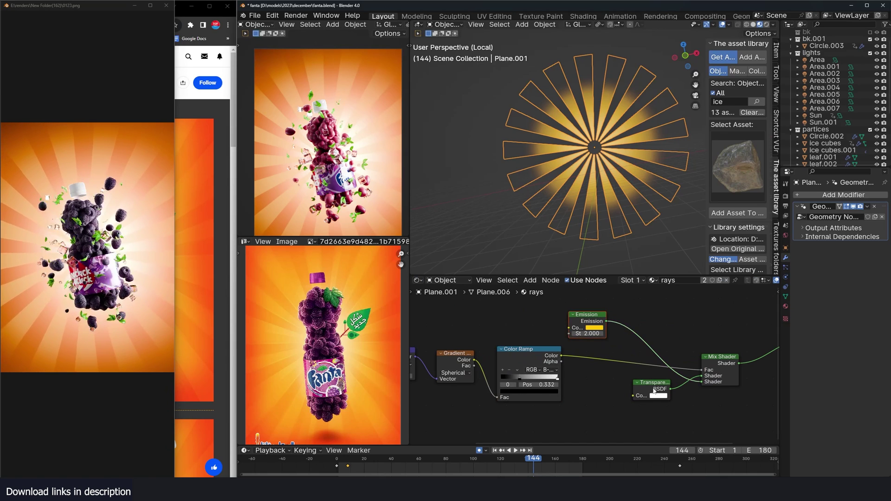
{"action": "left_click_drag", "start_coordinate": [654, 391], "coordinate": [605, 383]}
Preview the spherical Gradient Texture on the rays and examine the Texture Coordinate, Scale and Color Ramp nodes around it.
{"action": "middle_click_drag", "start_coordinate": [610, 193], "coordinate": [624, 185]}
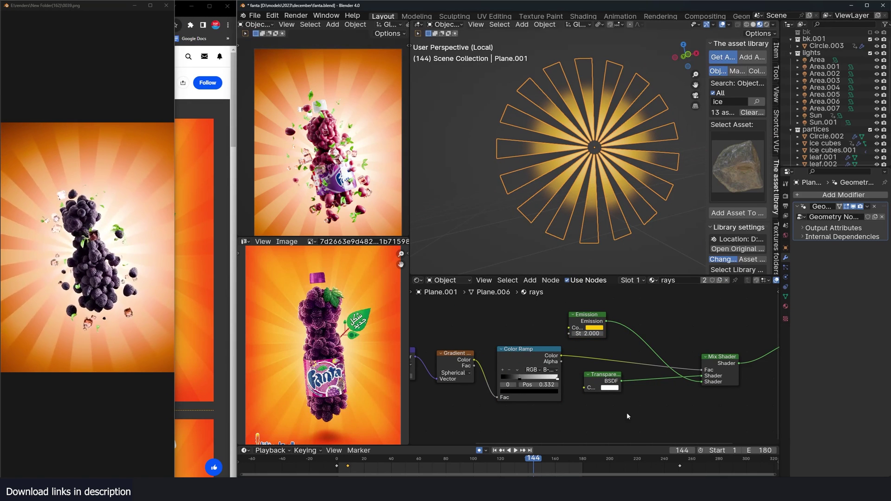
{"action": "scroll", "coordinate": [626, 413], "scroll_direction": "down", "scroll_amount": 5}
{"action": "middle_click_drag", "start_coordinate": [613, 423], "coordinate": [656, 407]}
{"action": "scroll", "coordinate": [539, 357], "scroll_direction": "up", "scroll_amount": 2}
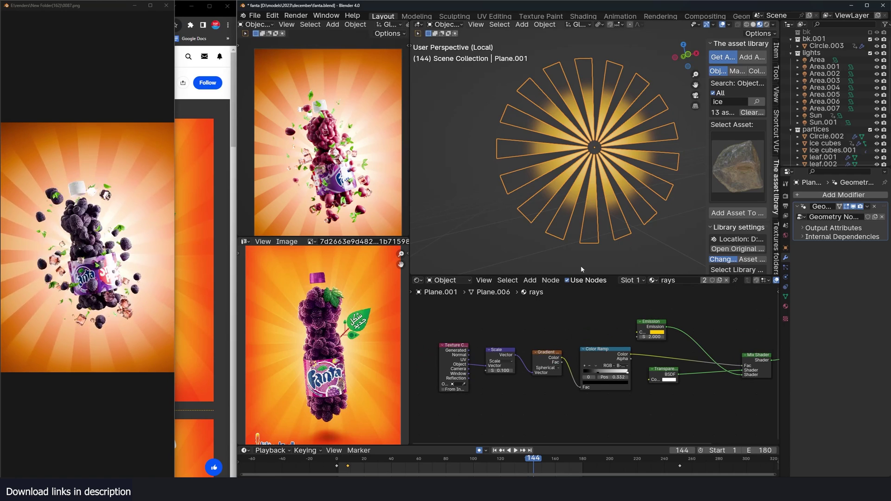
{"action": "middle_click_drag", "start_coordinate": [471, 407], "coordinate": [506, 402]}
{"action": "scroll", "coordinate": [566, 367], "scroll_direction": "up", "scroll_amount": 2}
{"action": "left_click", "coordinate": [585, 351], "text": "ctrl+shift"}
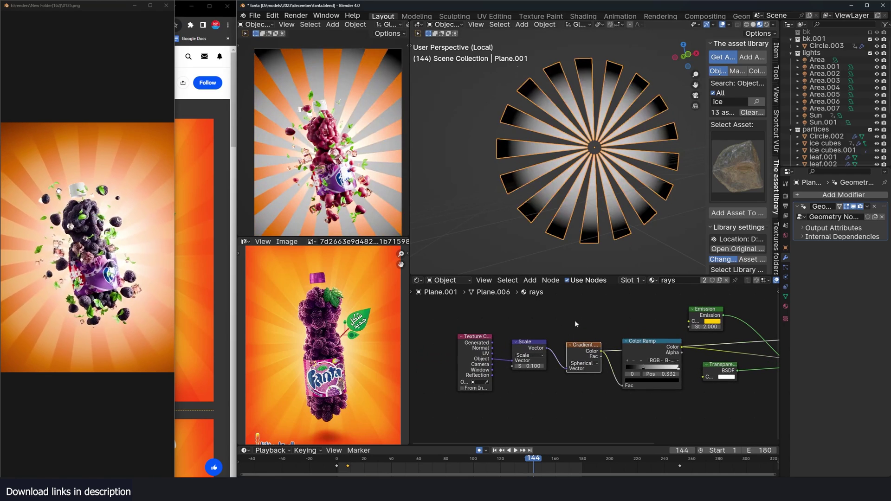
{"action": "scroll", "coordinate": [516, 359], "scroll_direction": "up", "scroll_amount": 1}
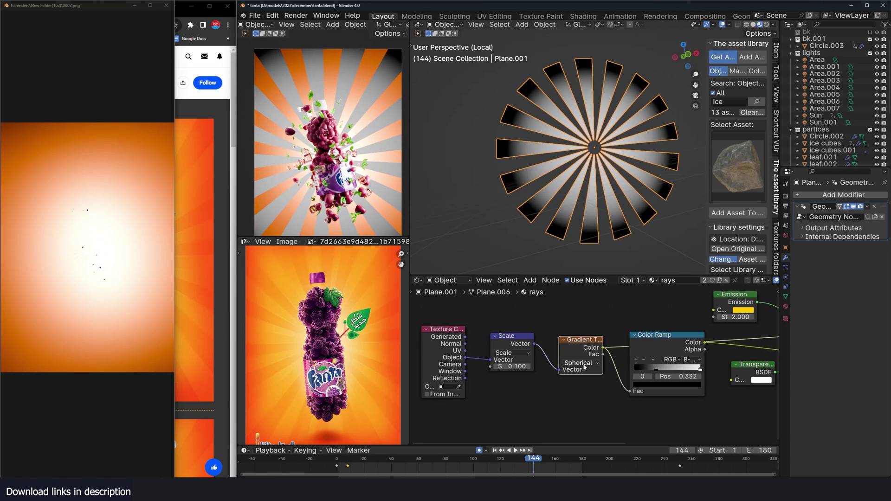
{"action": "middle_click_drag", "start_coordinate": [468, 358], "coordinate": [551, 348]}
{"action": "left_click_drag", "start_coordinate": [547, 348], "coordinate": [528, 344]}
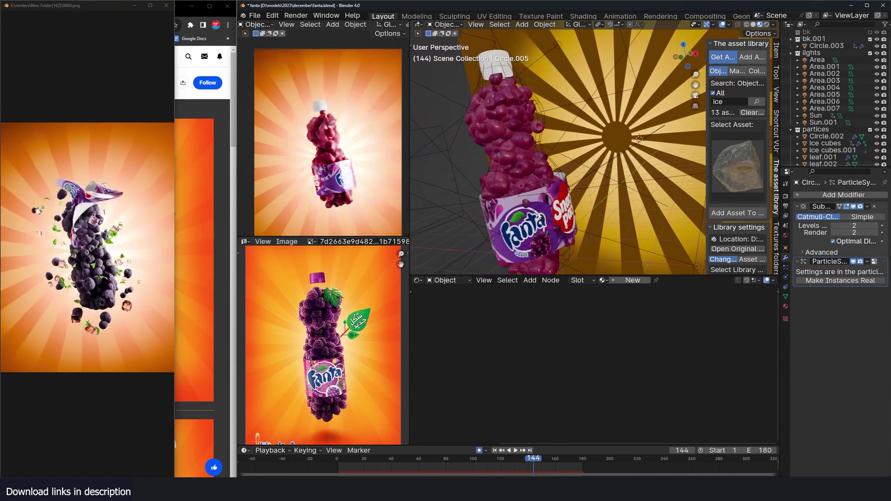
Select the bottle's Fanta label and examine its Basis and Key 1 shape keys by toggling them off and on.
{"action": "left_click", "coordinate": [553, 212]}
{"action": "left_click", "coordinate": [784, 296]}
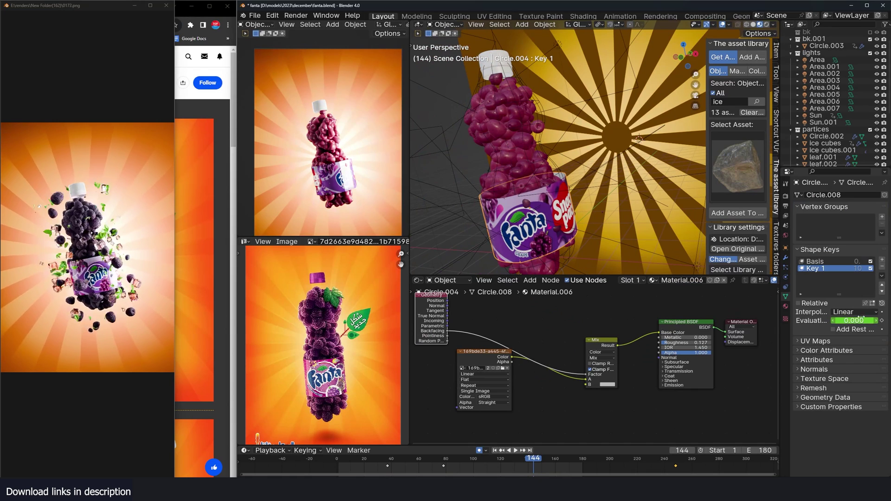
{"action": "left_click", "coordinate": [830, 261]}
{"action": "left_click", "coordinate": [871, 268]}
{"action": "left_click", "coordinate": [870, 269]}
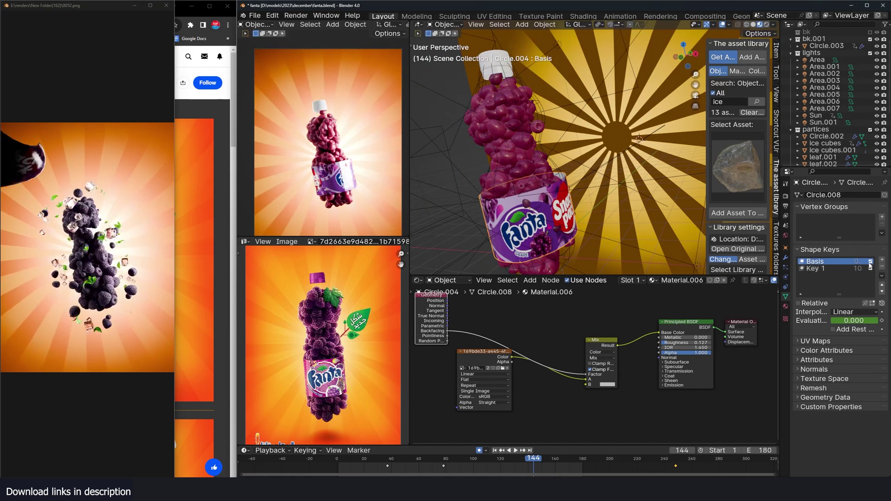
{"action": "left_click", "coordinate": [871, 262]}
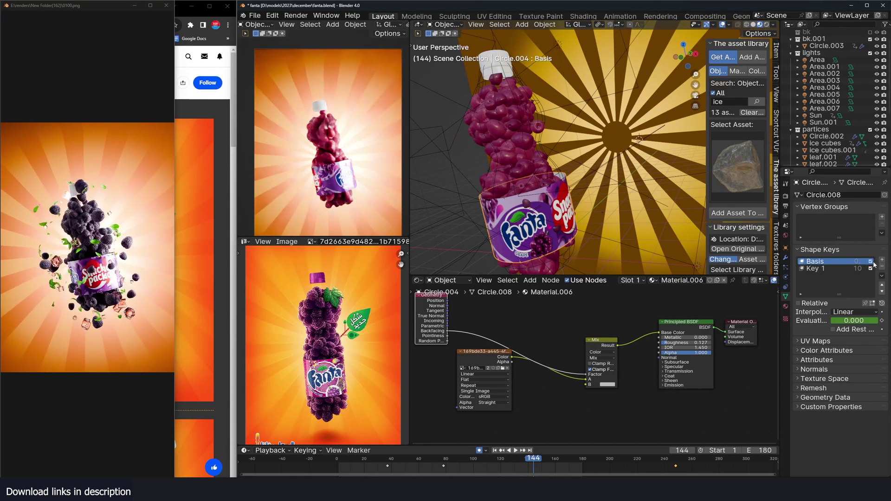
Go to frame 69, inspect the label's mesh in Edit Mode and play back its wrapping animation.
{"action": "left_click_drag", "start_coordinate": [343, 461], "coordinate": [431, 462]}
{"action": "key", "text": "Tab"}
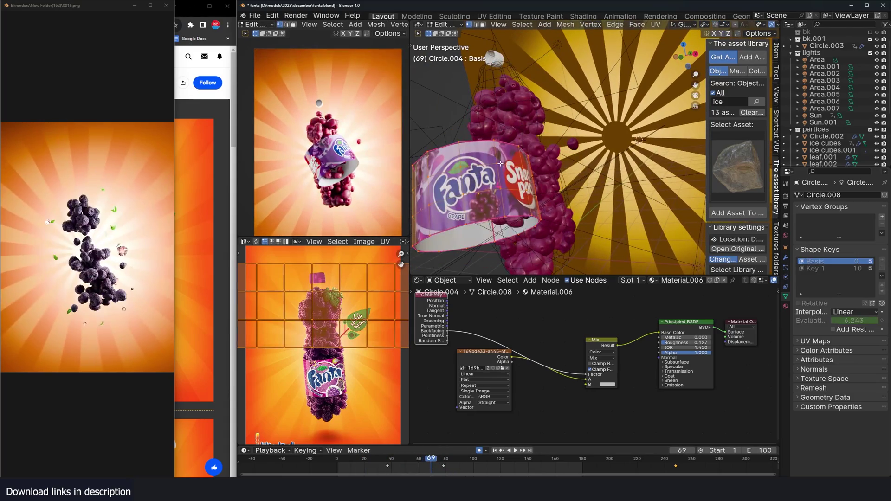
{"action": "key", "text": "Tab"}
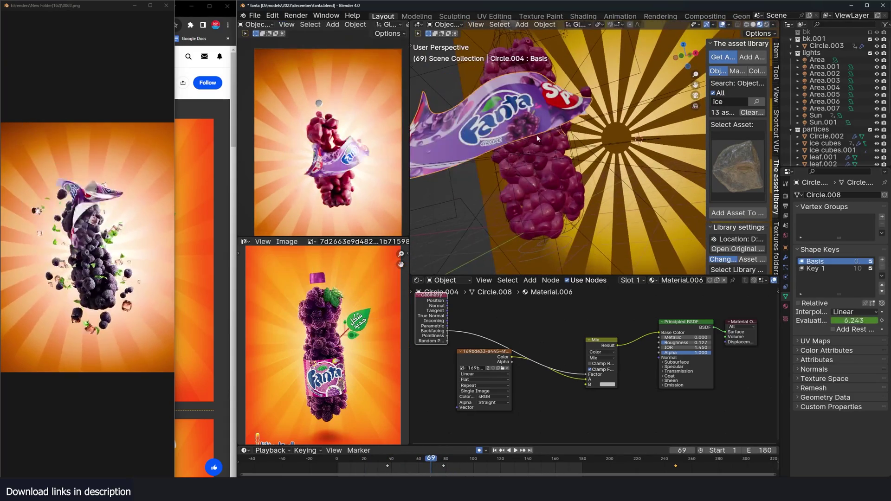
{"action": "key", "text": "space"}
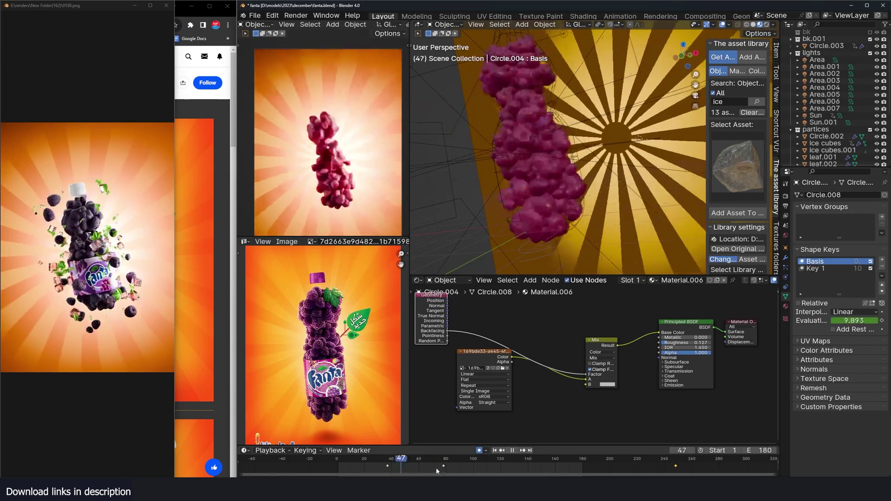